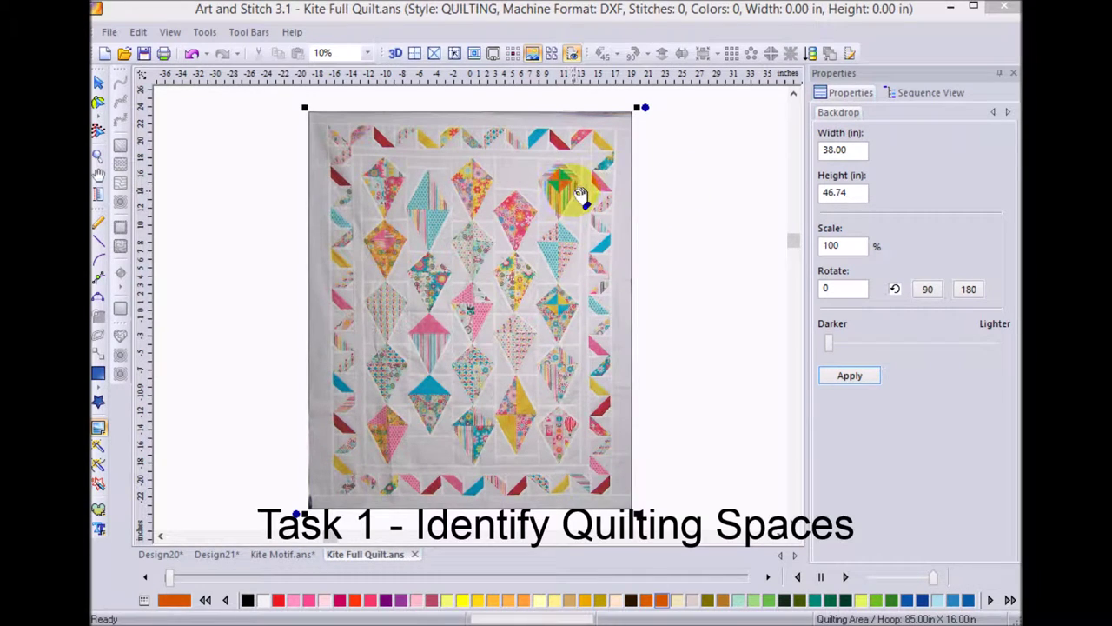
- In Sequence View, make the Lemon Yellow kite and Quilting 17 Light Blue kites visible
{"action": "left_click", "coordinate": [943, 92]}
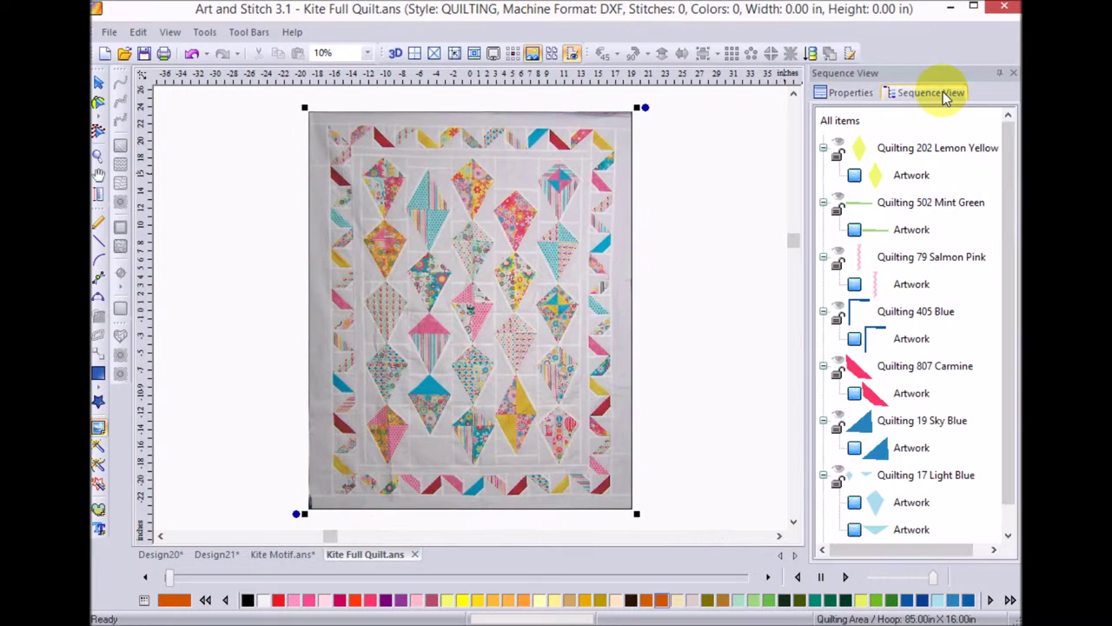
{"action": "left_click", "coordinate": [841, 152]}
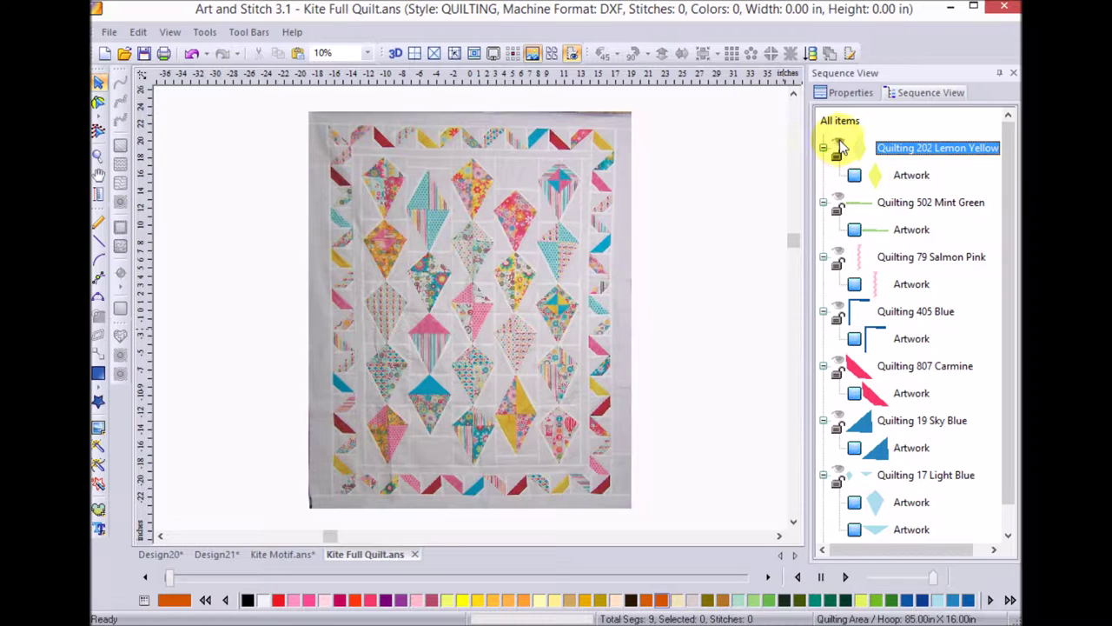
{"action": "left_click", "coordinate": [839, 145]}
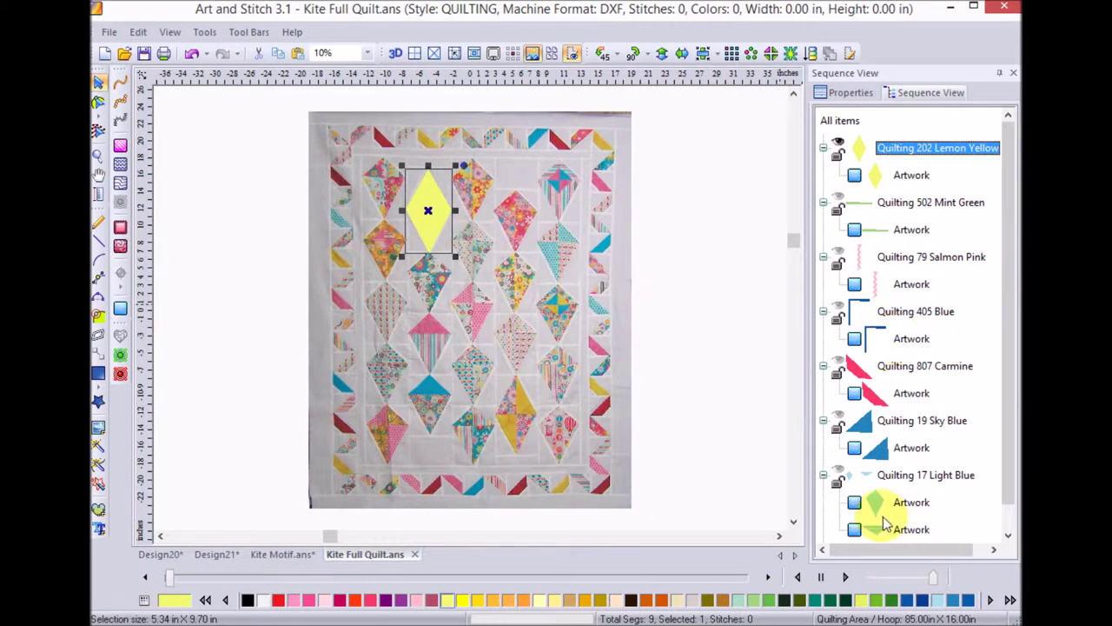
{"action": "left_click", "coordinate": [919, 509]}
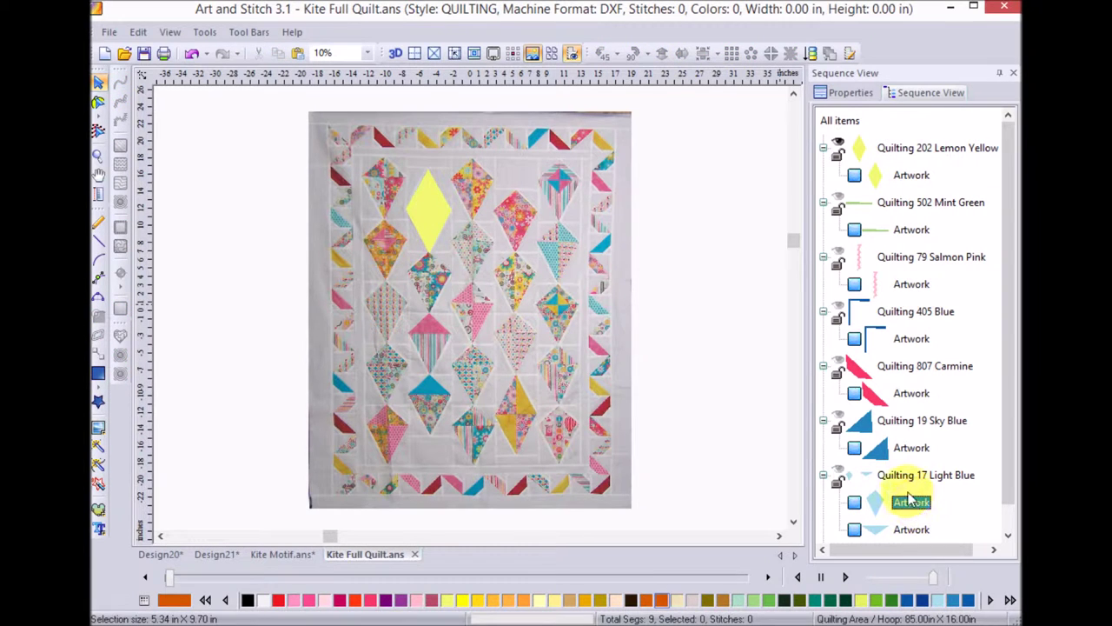
{"action": "left_click", "coordinate": [839, 479]}
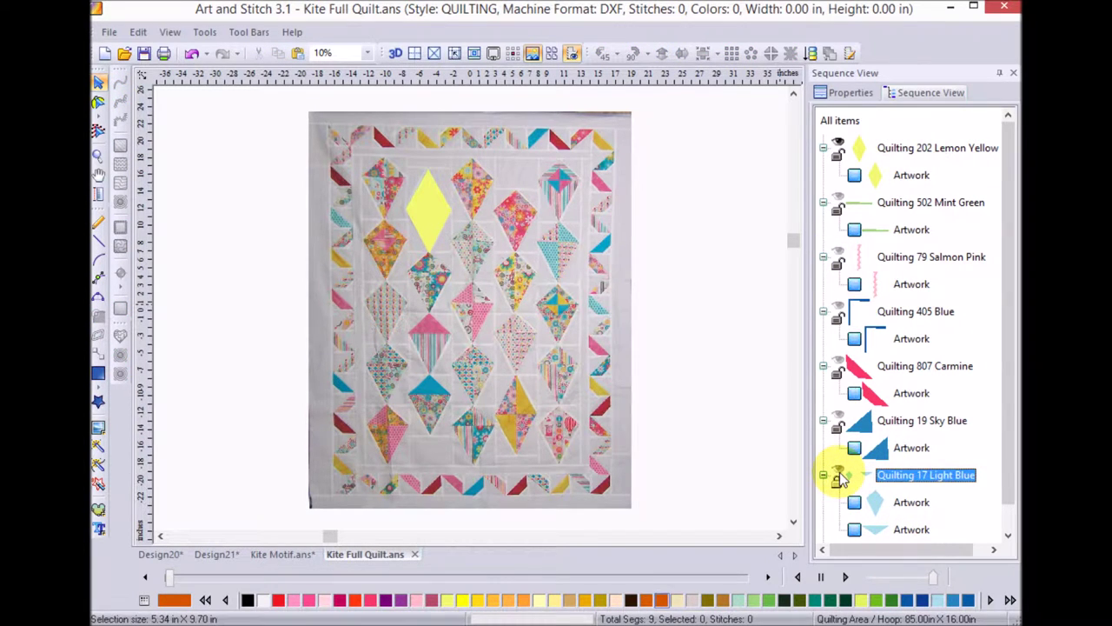
{"action": "left_click", "coordinate": [839, 472]}
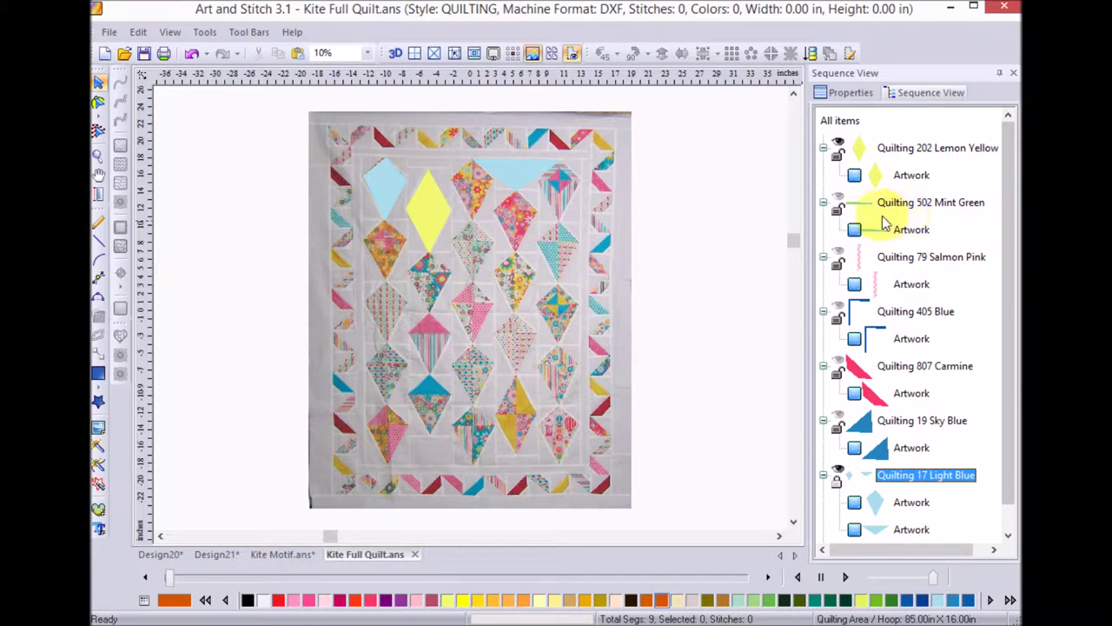
- Reveal the Mint Green strip, Salmon Pink zigzag and 405 Blue border shapes
{"action": "left_click", "coordinate": [836, 205]}
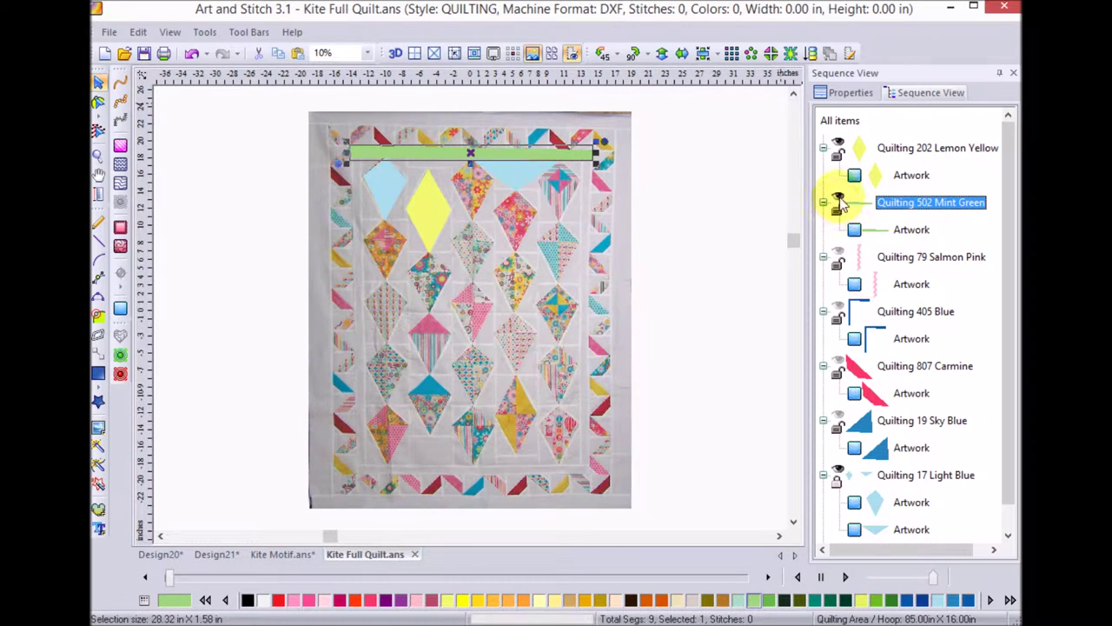
{"action": "left_click", "coordinate": [895, 256]}
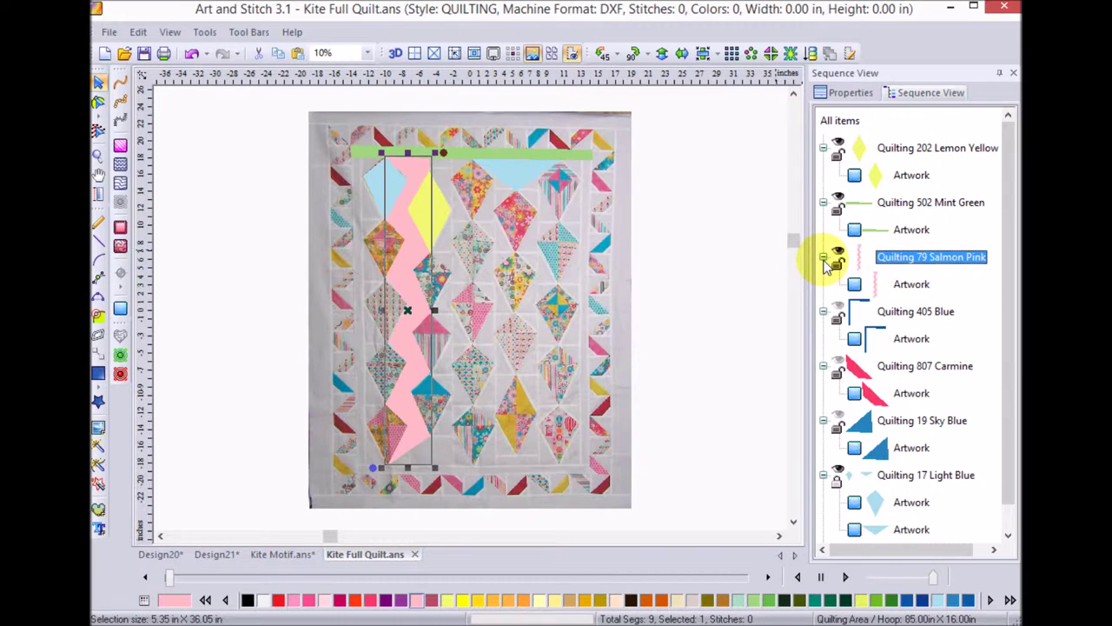
{"action": "left_click", "coordinate": [834, 311]}
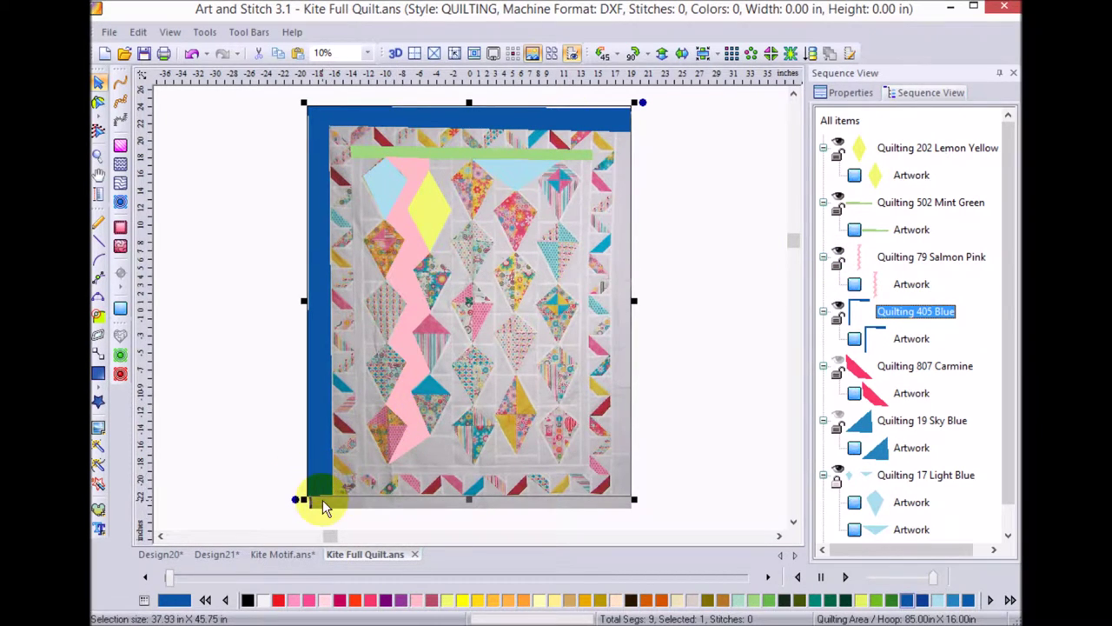
- Open the Navigator overview and zoom in on the quilt's top-left corner
{"action": "key", "text": "n"}
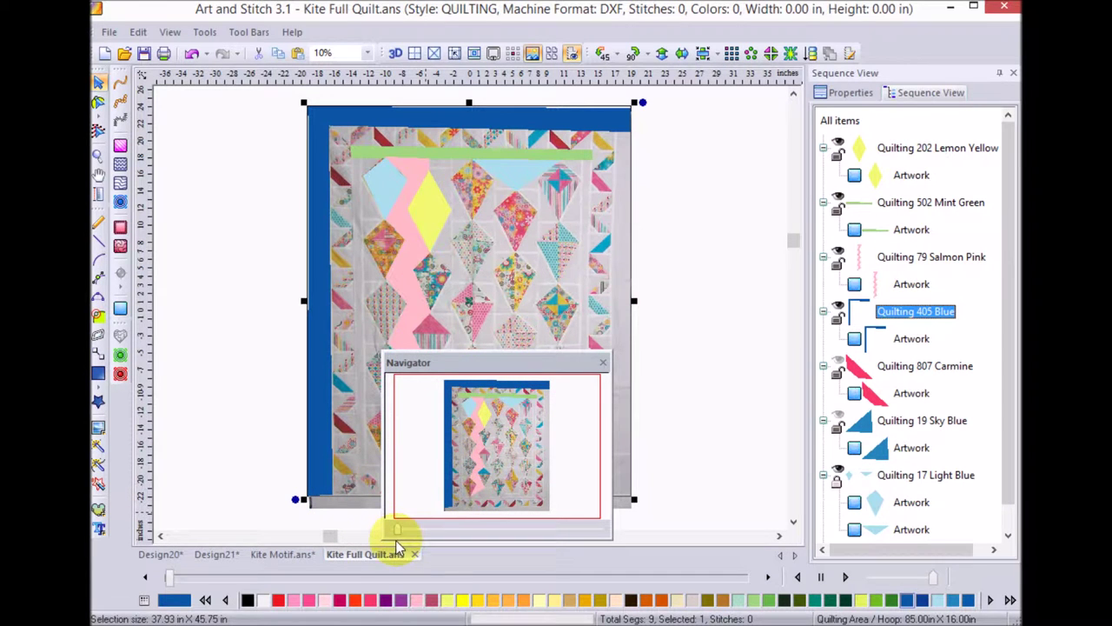
{"action": "left_click_drag", "start_coordinate": [397, 531], "coordinate": [406, 529]}
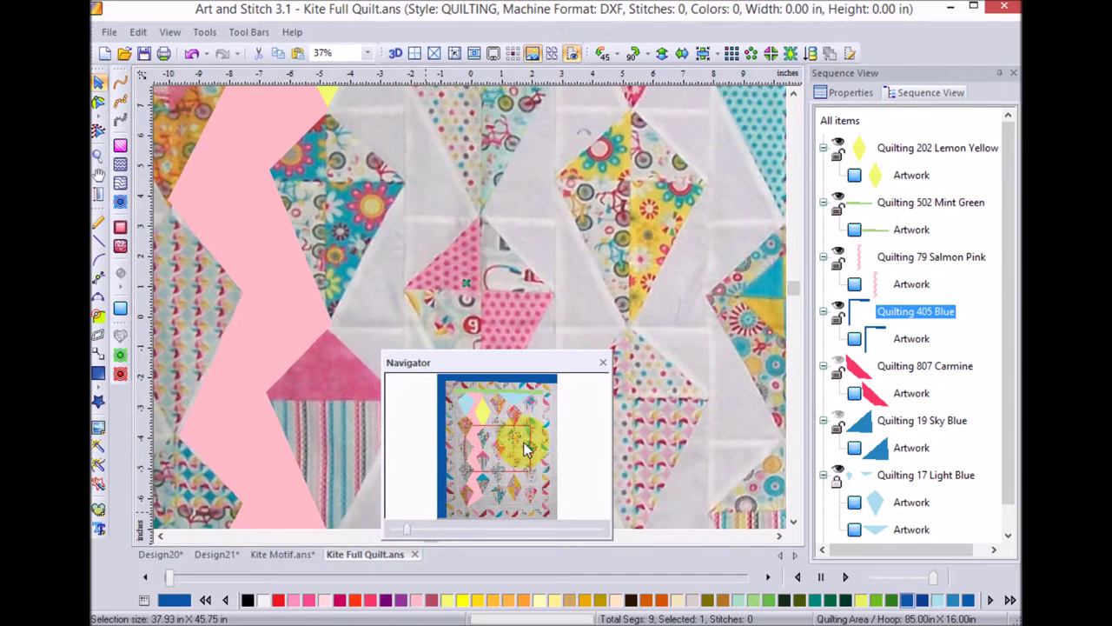
{"action": "left_click_drag", "start_coordinate": [521, 441], "coordinate": [472, 390]}
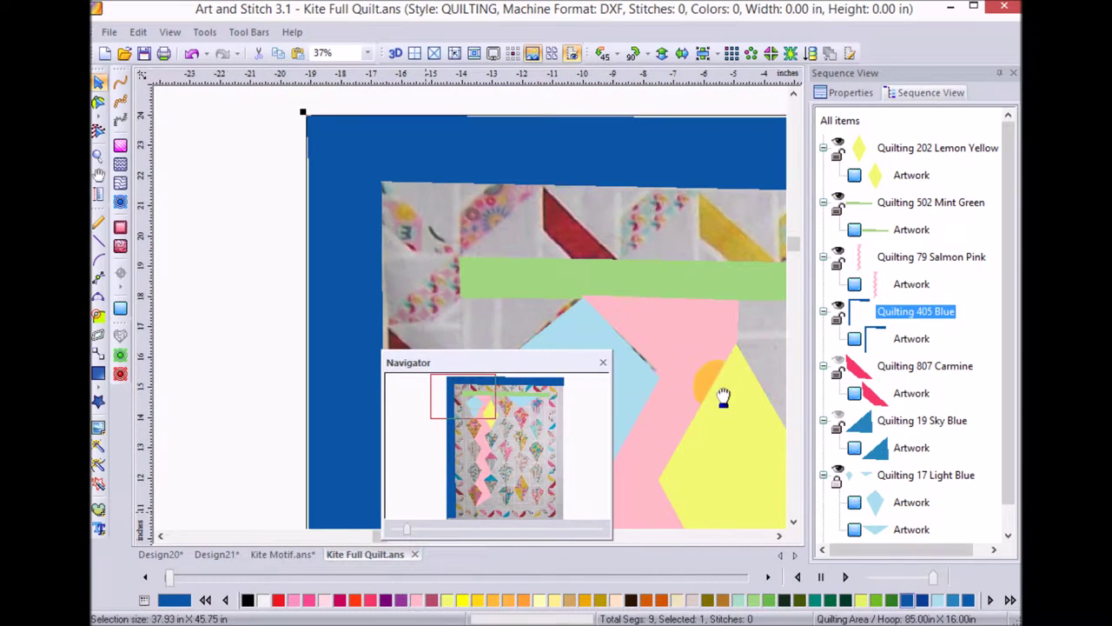
- Reveal the 807 Carmine and 19 Sky Blue corner triangles, then close the overview
{"action": "left_click", "coordinate": [837, 367]}
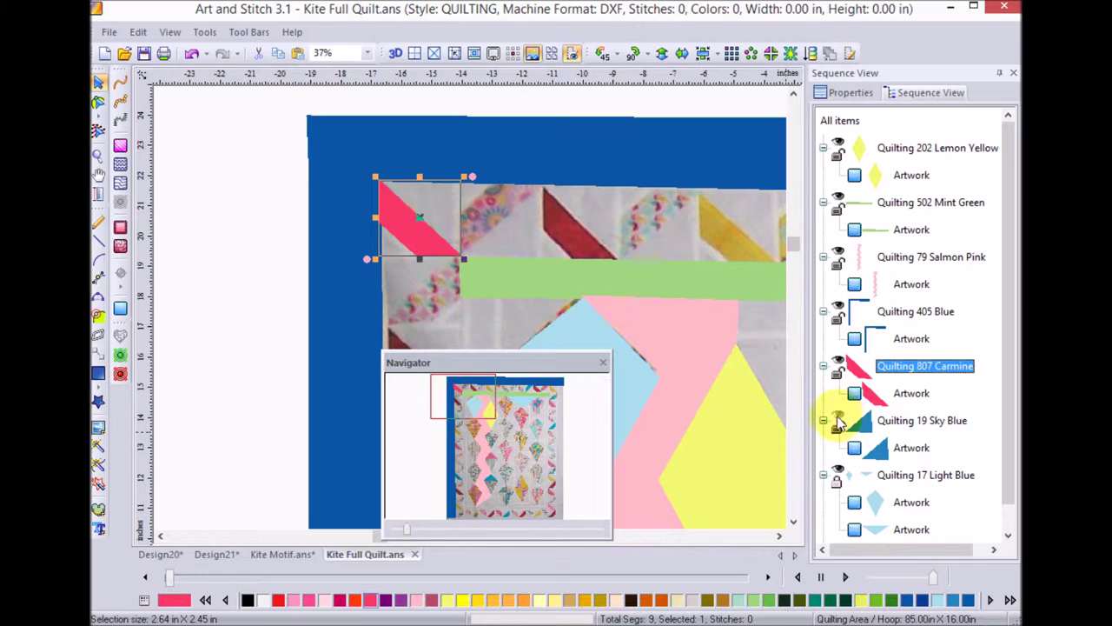
{"action": "left_click", "coordinate": [839, 421]}
{"action": "left_click_drag", "start_coordinate": [555, 235], "coordinate": [479, 268]}
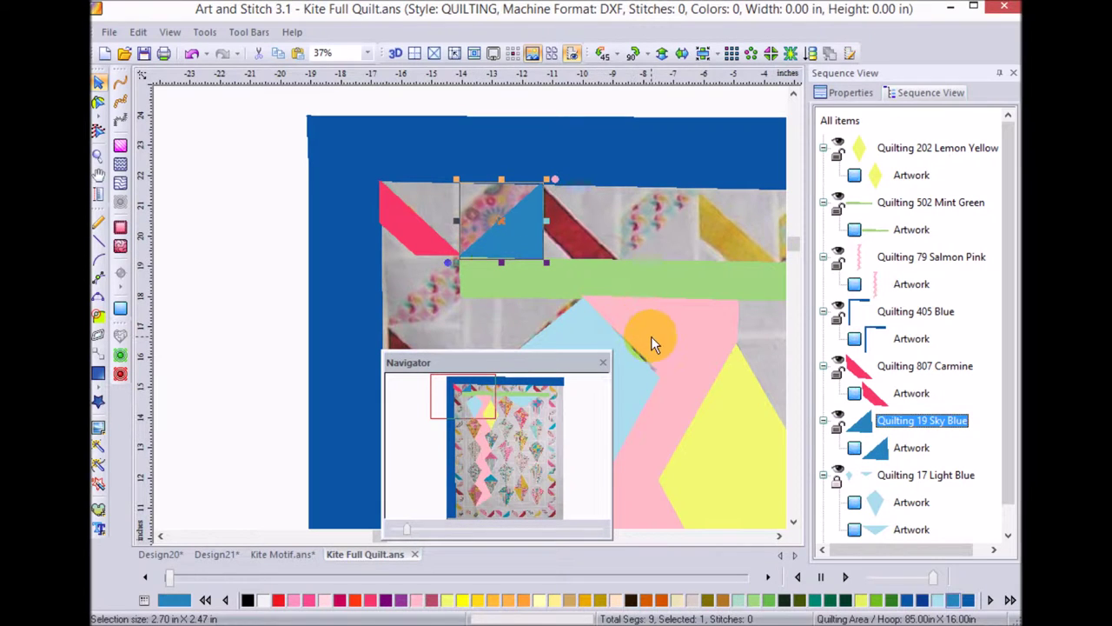
{"action": "scroll", "coordinate": [1006, 382], "scroll_direction": "down", "scroll_amount": 1}
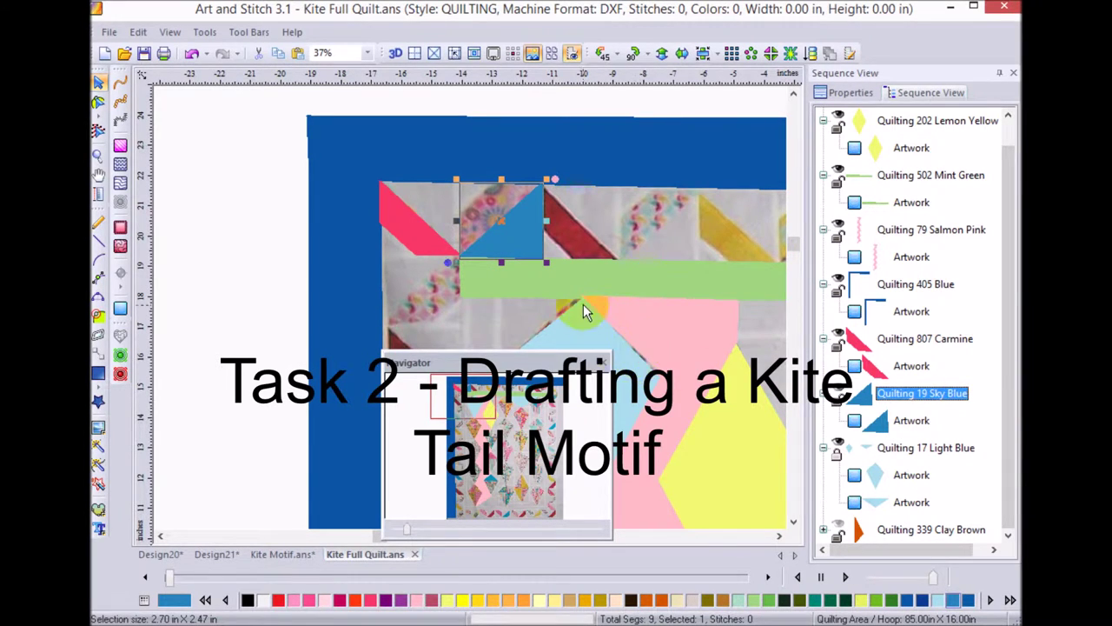
{"action": "left_click", "coordinate": [605, 363]}
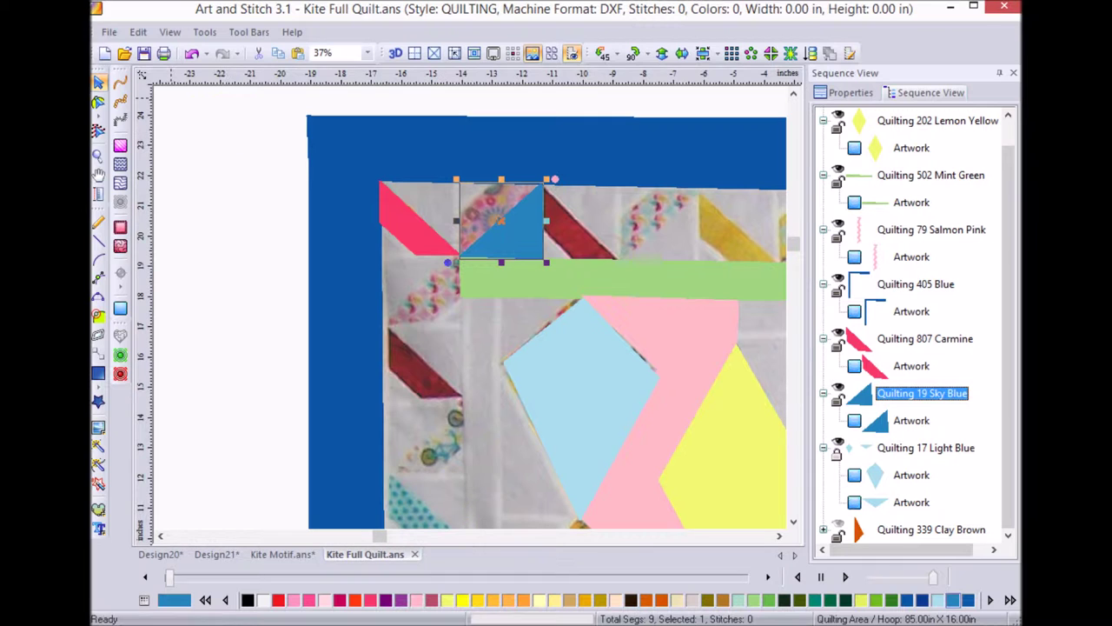
- Bring up the File menu commands
{"action": "left_click", "coordinate": [109, 33]}
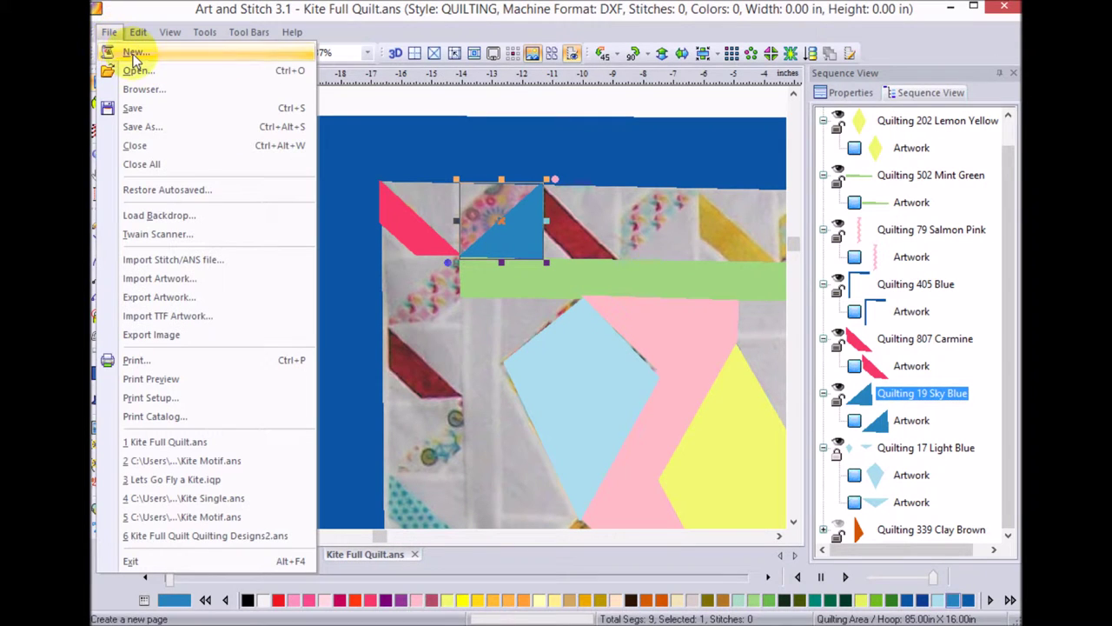
- Create a new QUILTING/DXF design, Design24, and show the grid
{"action": "left_click", "coordinate": [132, 53]}
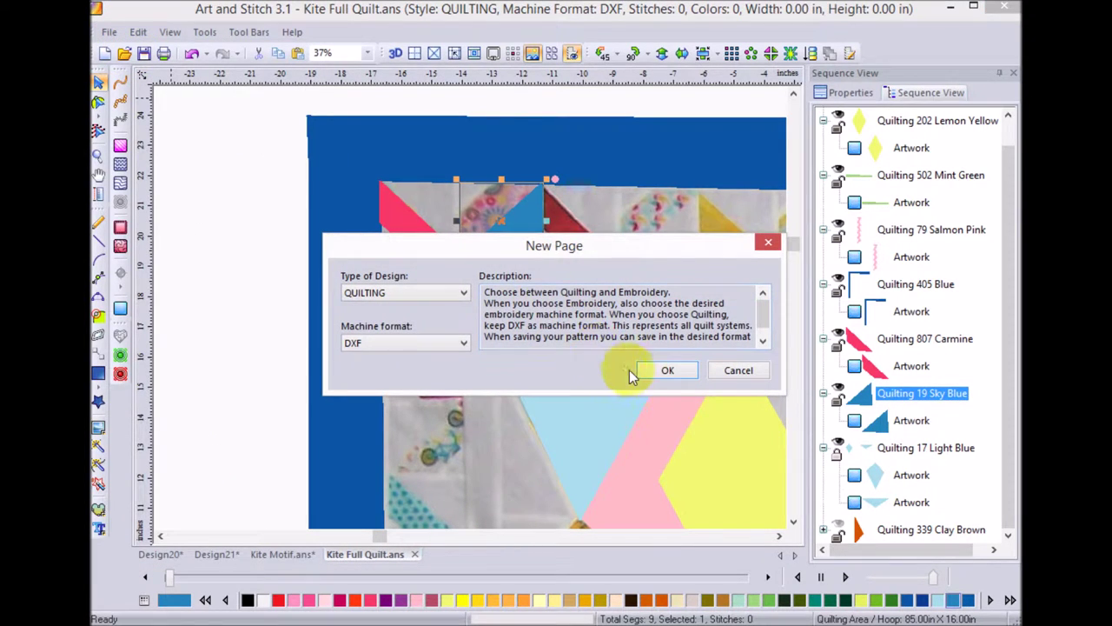
{"action": "left_click", "coordinate": [658, 371]}
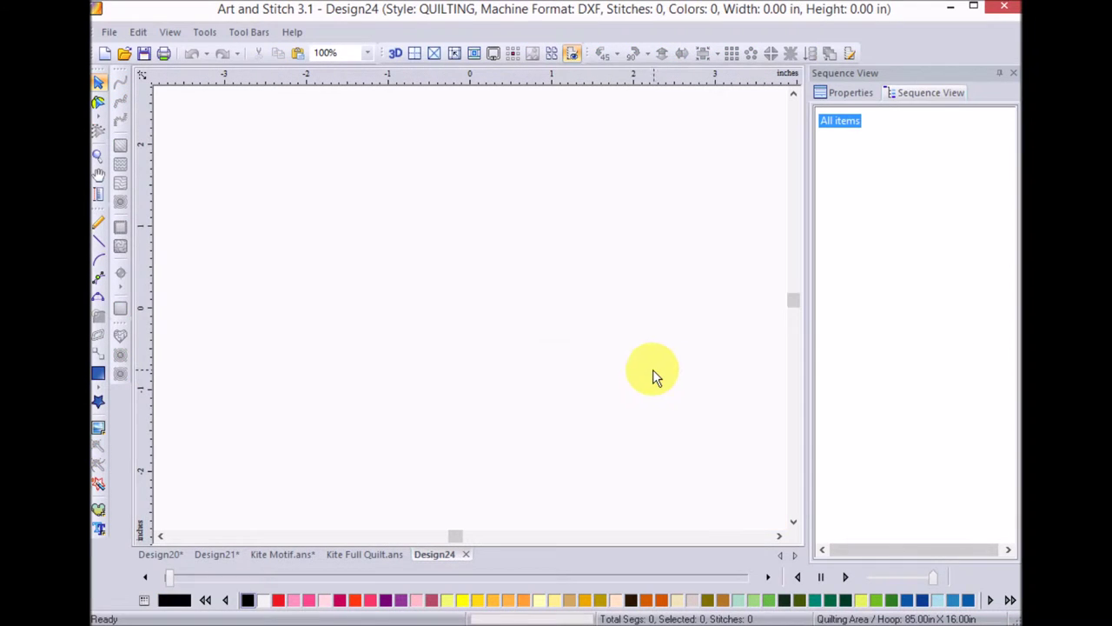
{"action": "left_click", "coordinate": [415, 54]}
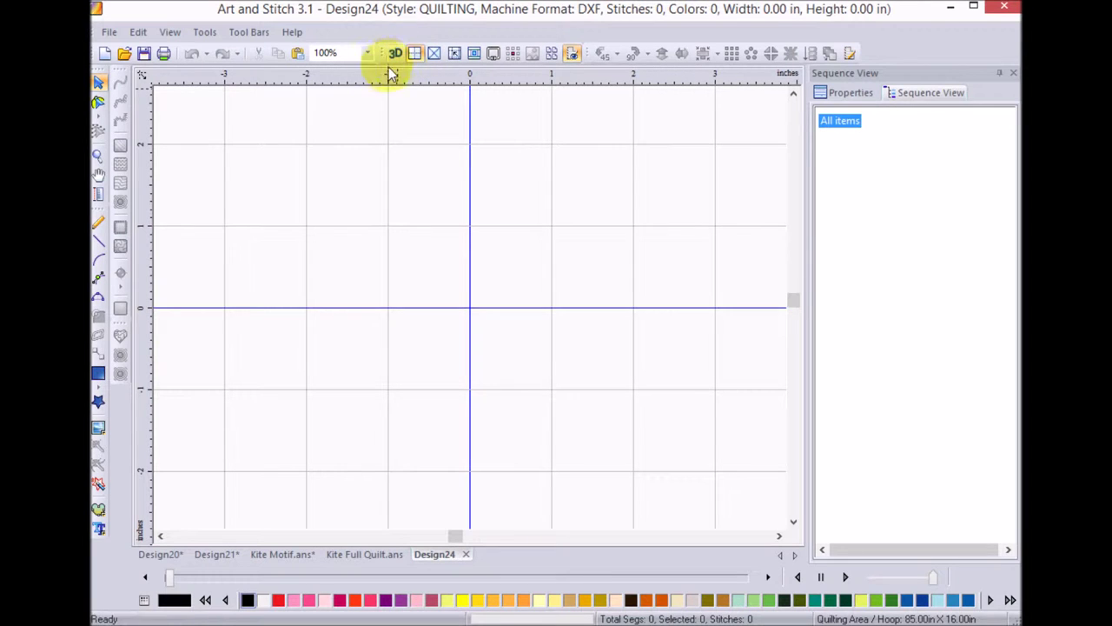
- Choose the three-point arc drawing mode for the curve tool
{"action": "key", "text": "c"}
{"action": "left_click", "coordinate": [206, 308]}
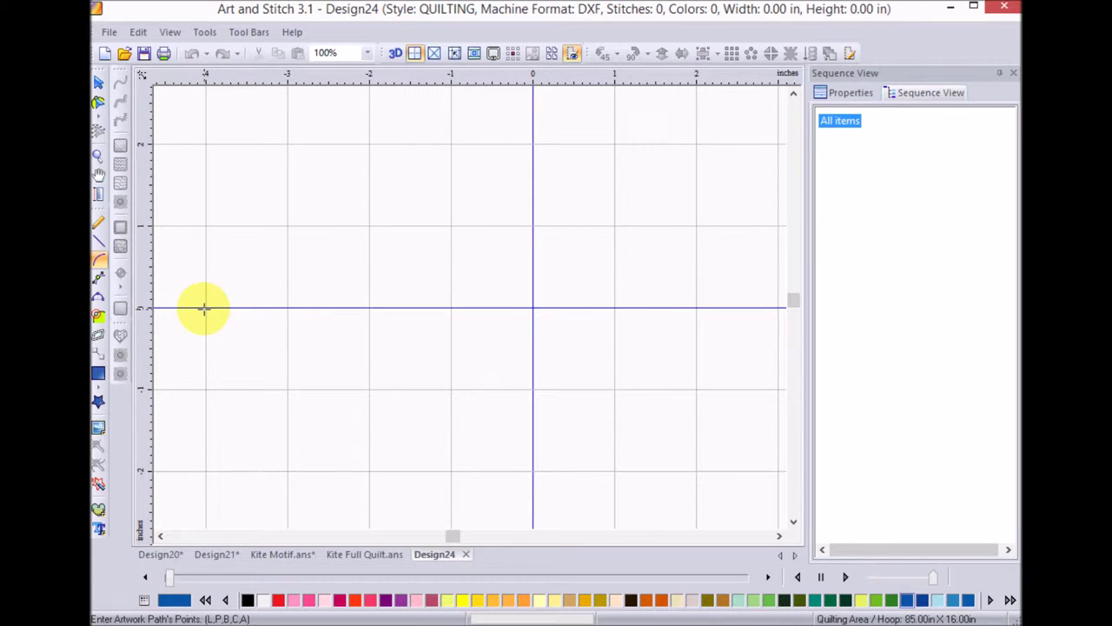
{"action": "left_click", "coordinate": [98, 295]}
- Draw the arc from -4 in to the origin plus upper kite curves through (-1,2), (1,2), (1,1)
{"action": "left_click", "coordinate": [98, 295]}
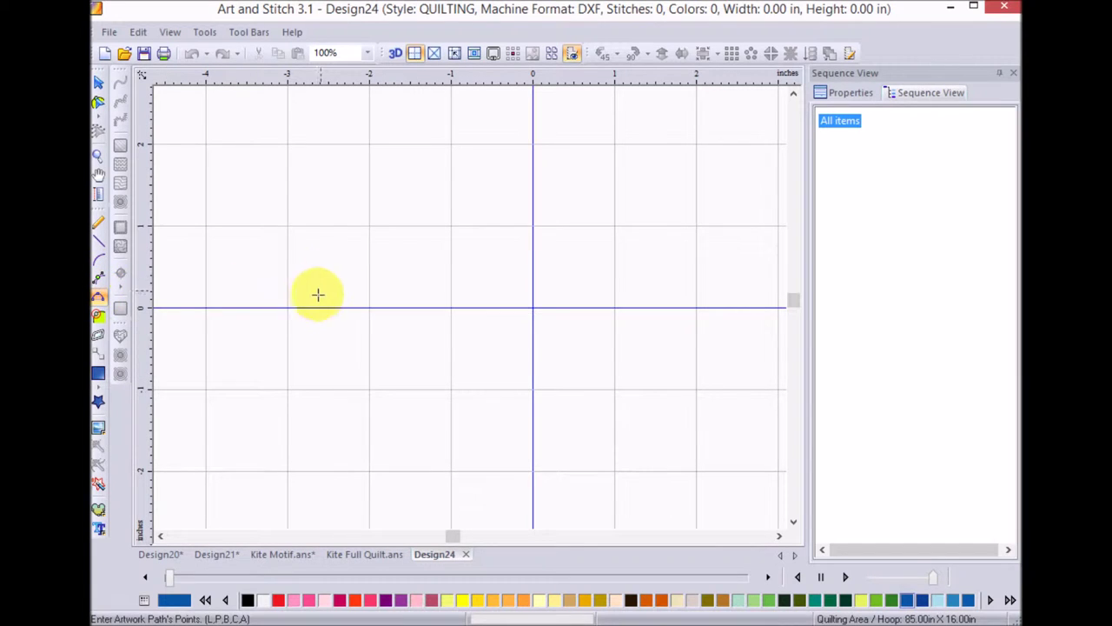
{"action": "left_click", "coordinate": [205, 307]}
{"action": "left_click", "coordinate": [370, 226]}
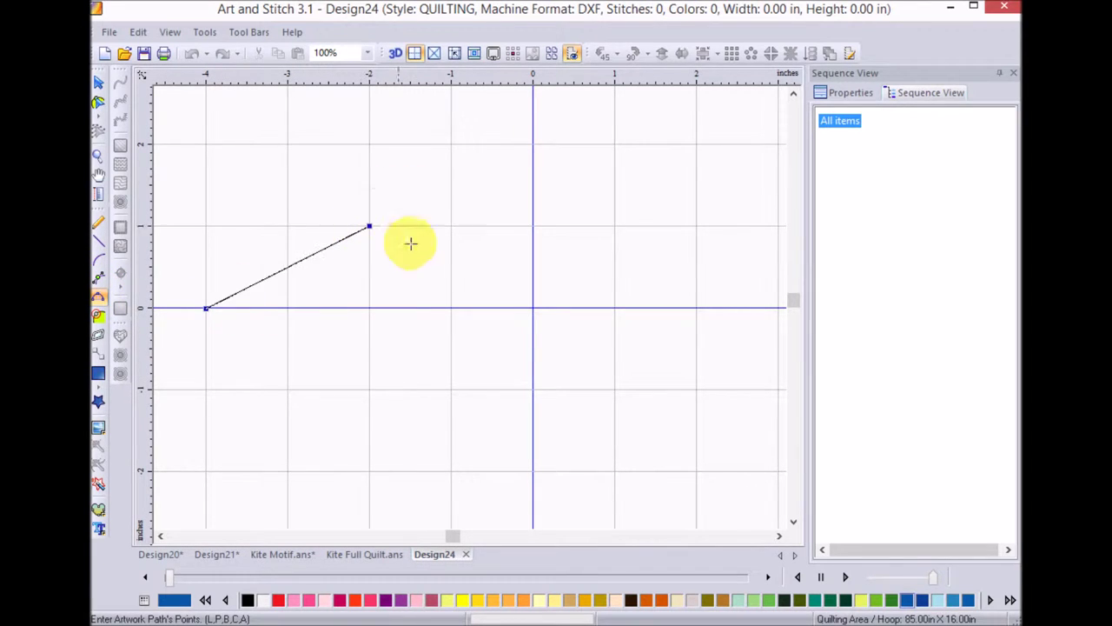
{"action": "left_click", "coordinate": [530, 308]}
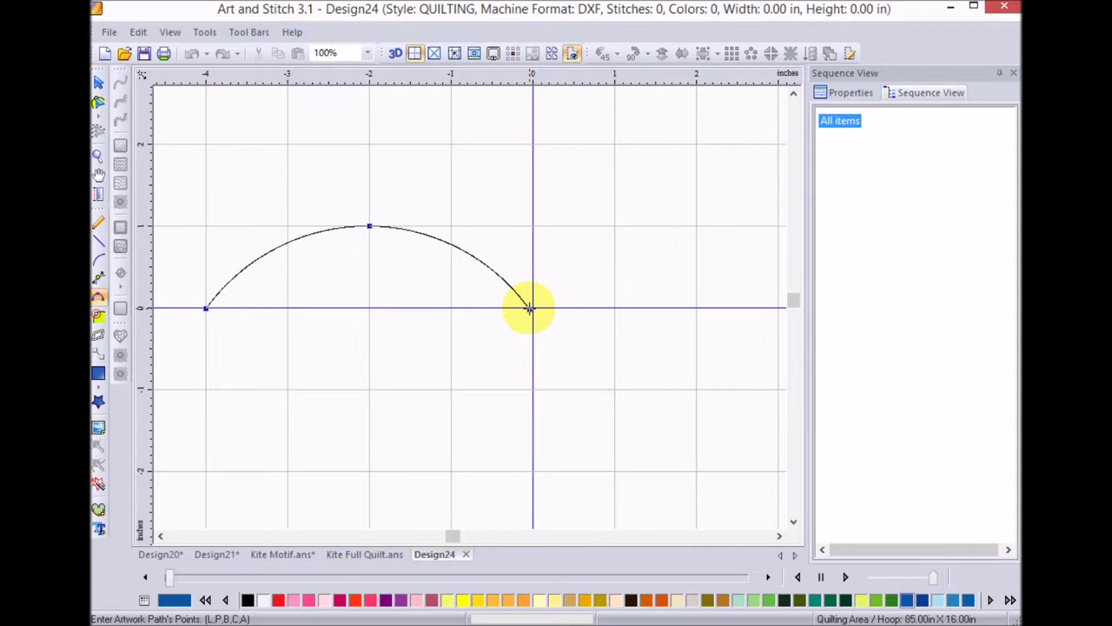
{"action": "left_click", "coordinate": [451, 222]}
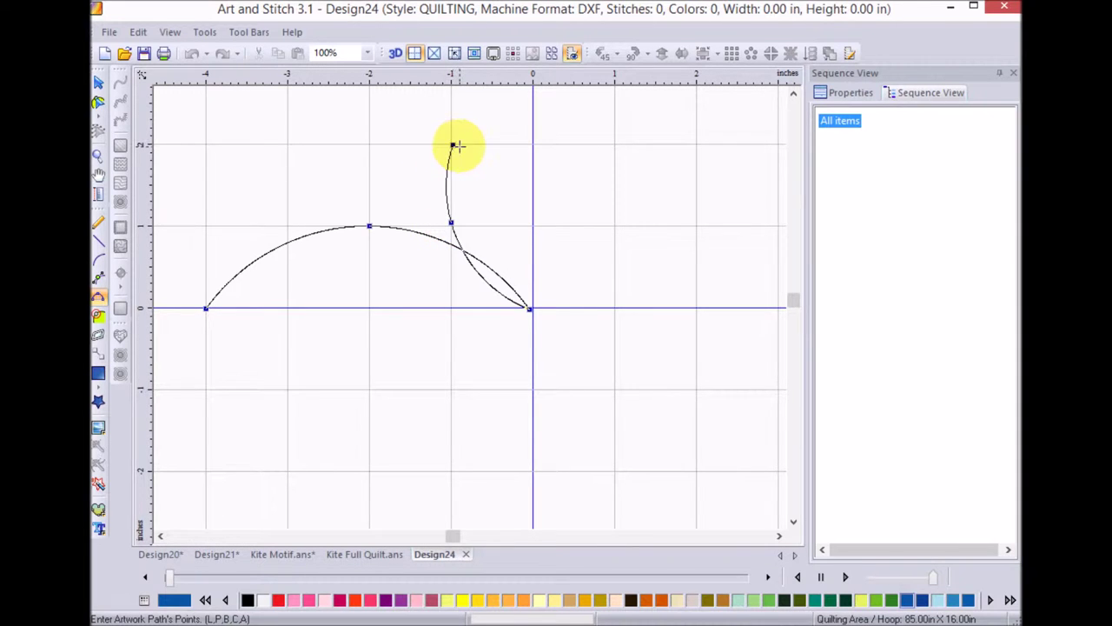
{"action": "left_click", "coordinate": [453, 145]}
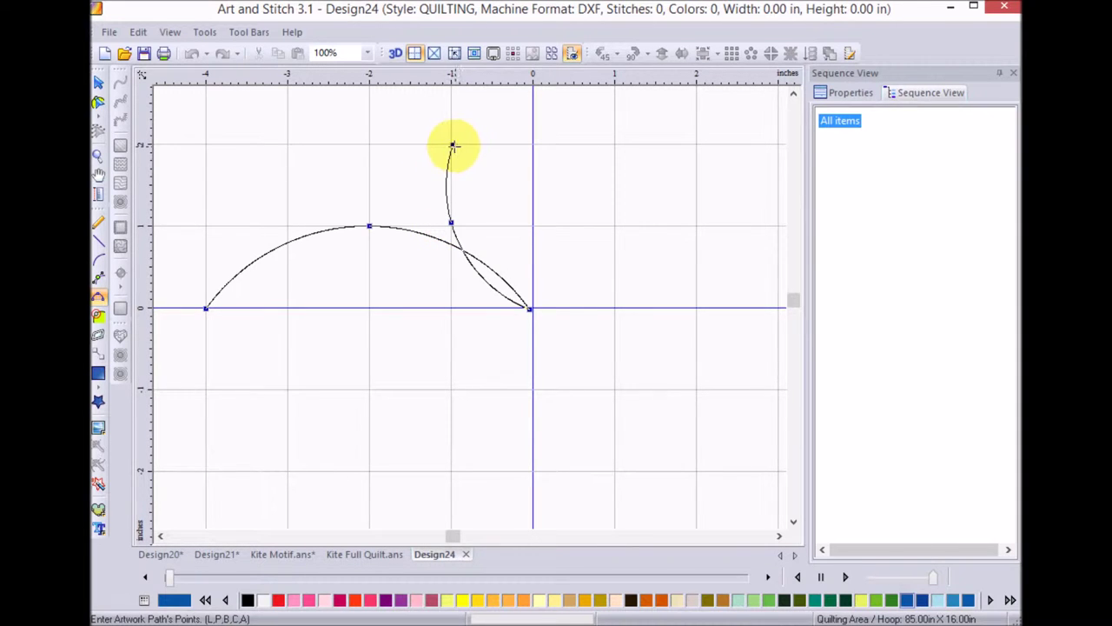
{"action": "left_click", "coordinate": [533, 189]}
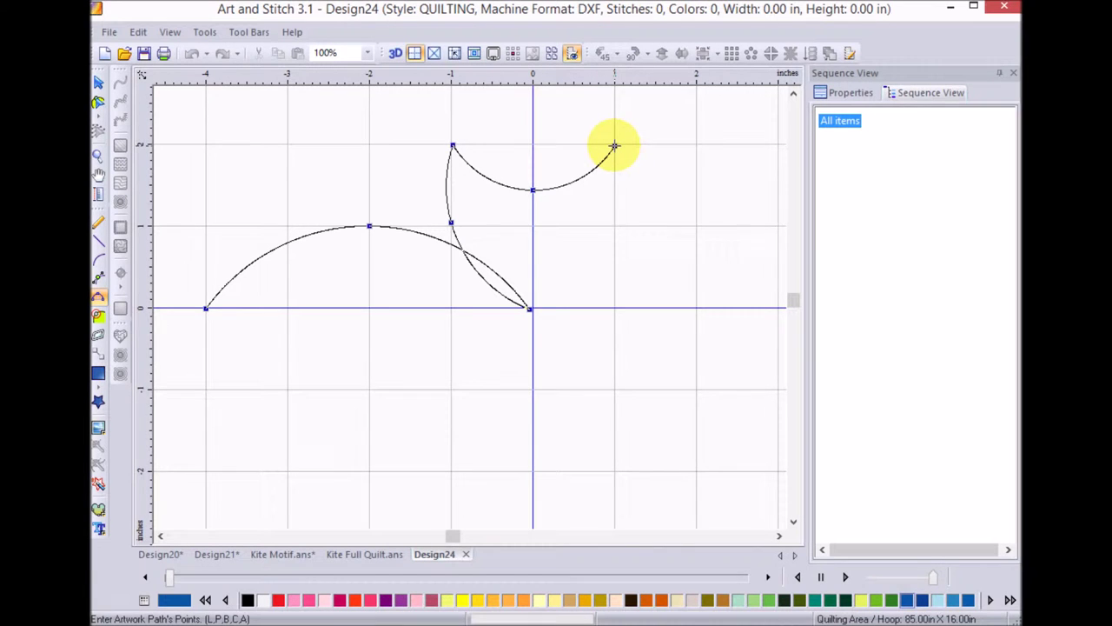
{"action": "left_click", "coordinate": [614, 146]}
{"action": "left_click", "coordinate": [613, 225]}
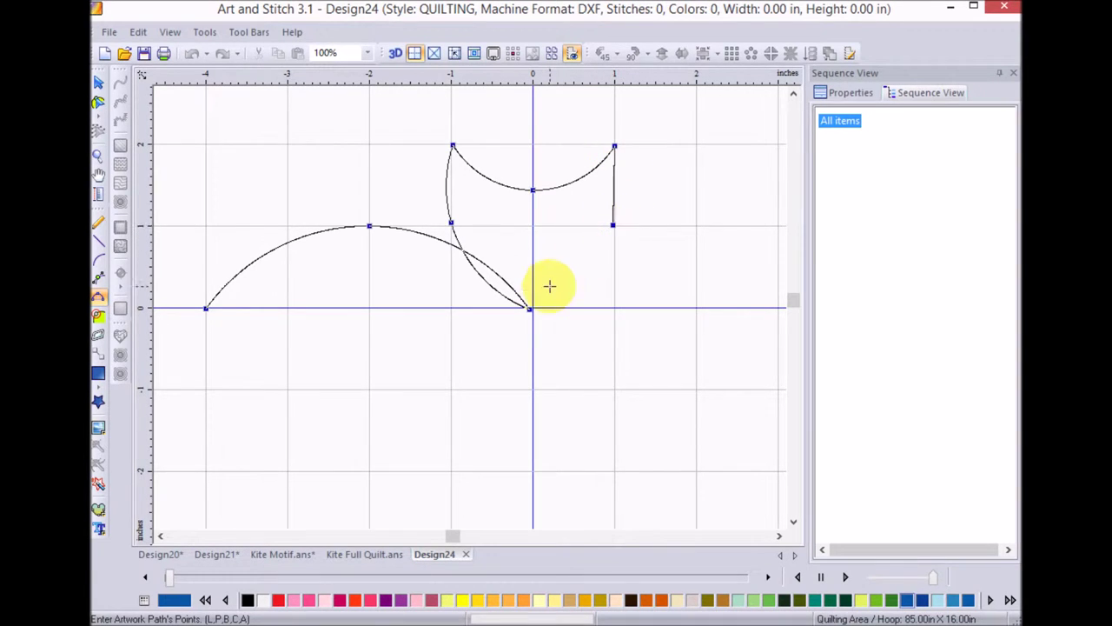
{"action": "left_click", "coordinate": [531, 309]}
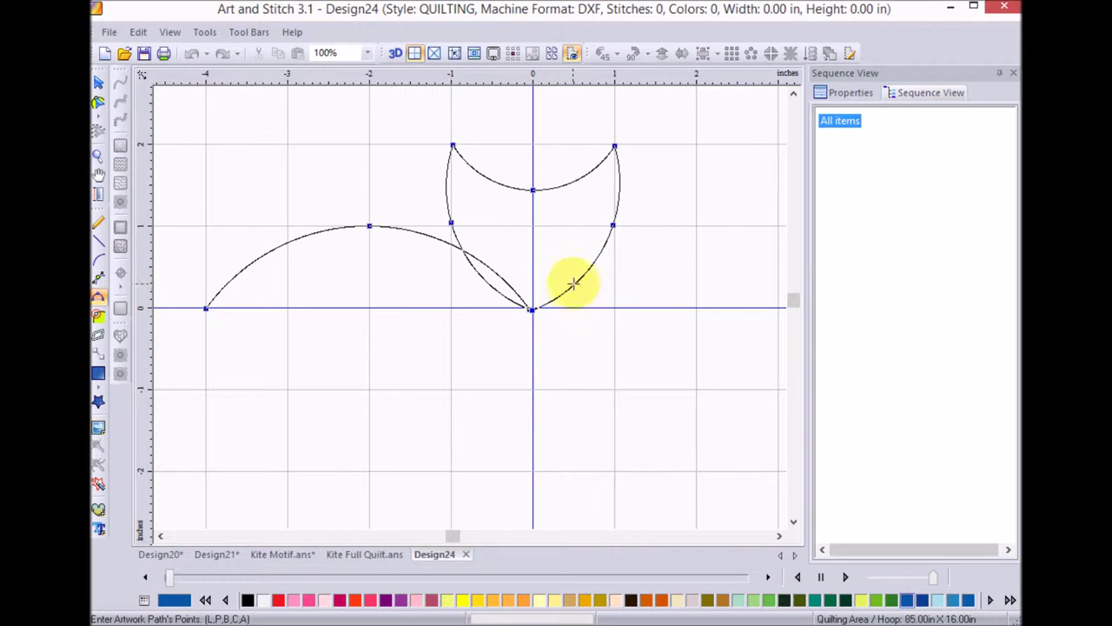
{"action": "right_click", "coordinate": [539, 283]}
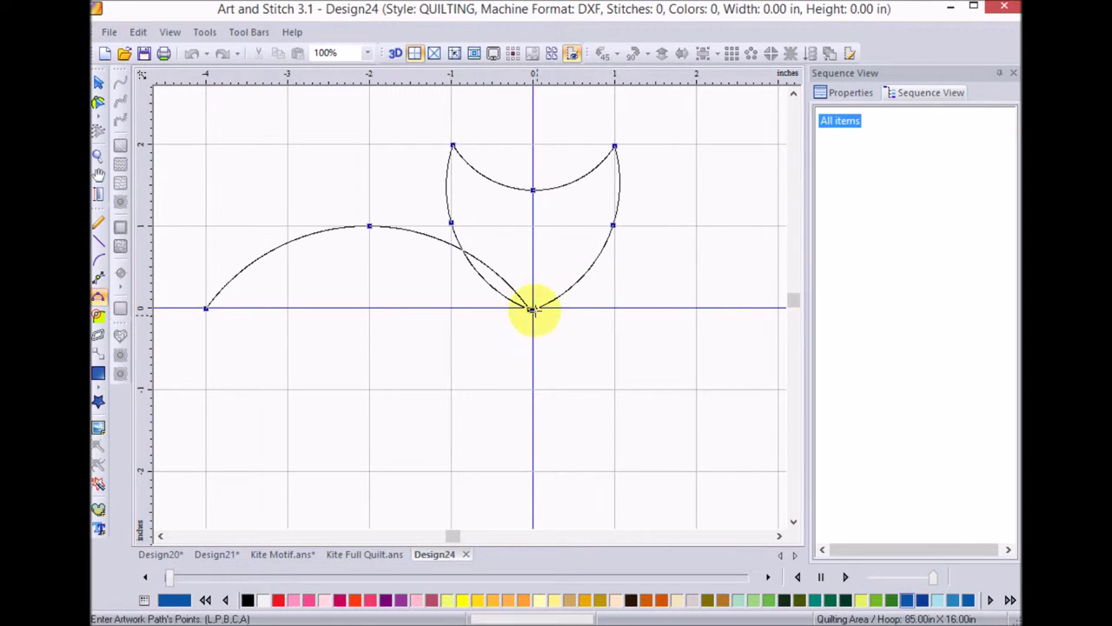
- Draw the lower pair of petal arcs below the centre, closing back at the origin
{"action": "left_click", "coordinate": [451, 389]}
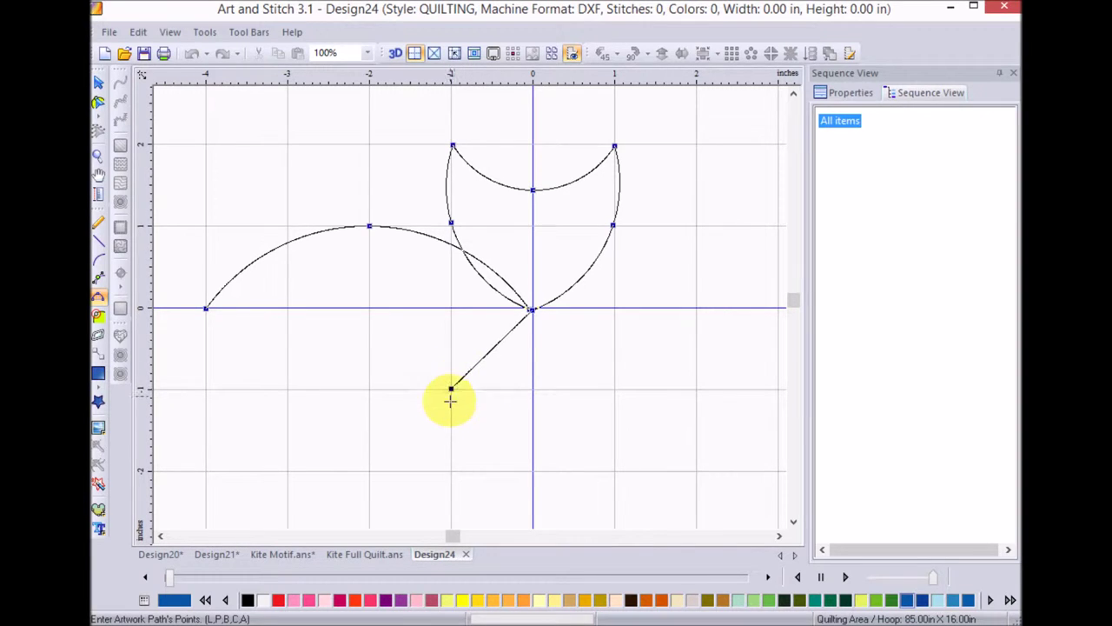
{"action": "left_click", "coordinate": [451, 470]}
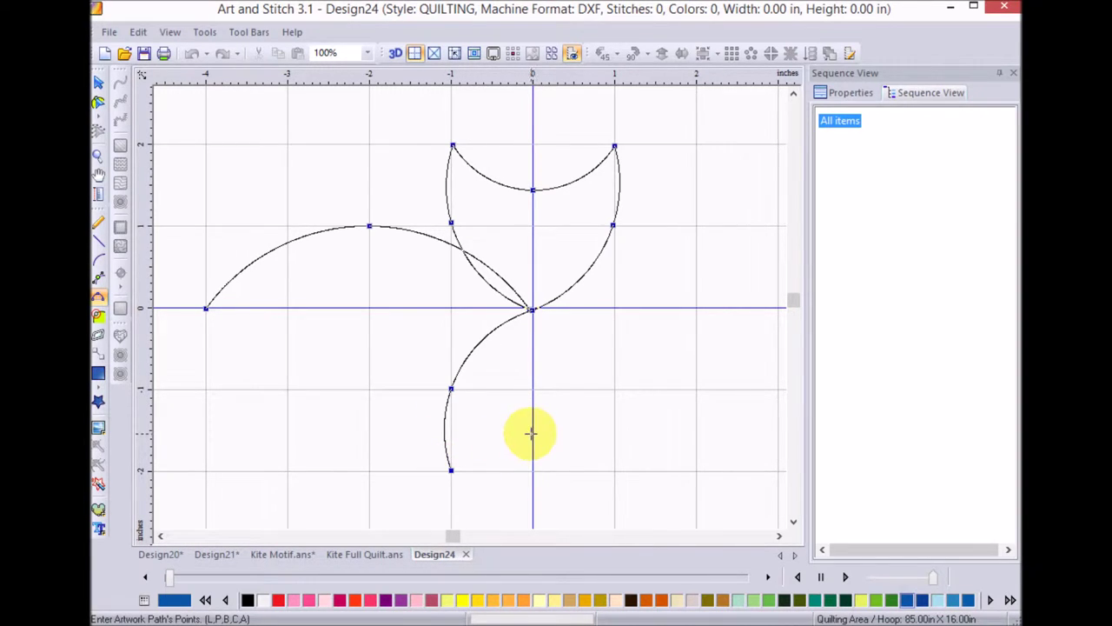
{"action": "left_click", "coordinate": [534, 432]}
{"action": "left_click", "coordinate": [616, 471]}
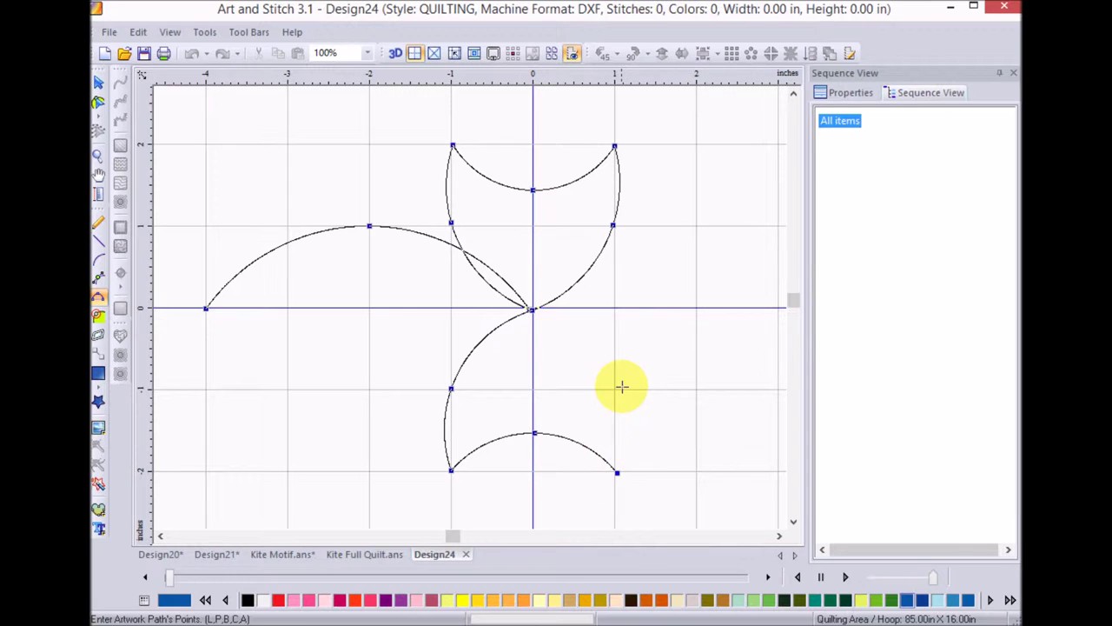
{"action": "left_click", "coordinate": [616, 389]}
{"action": "left_click", "coordinate": [533, 310]}
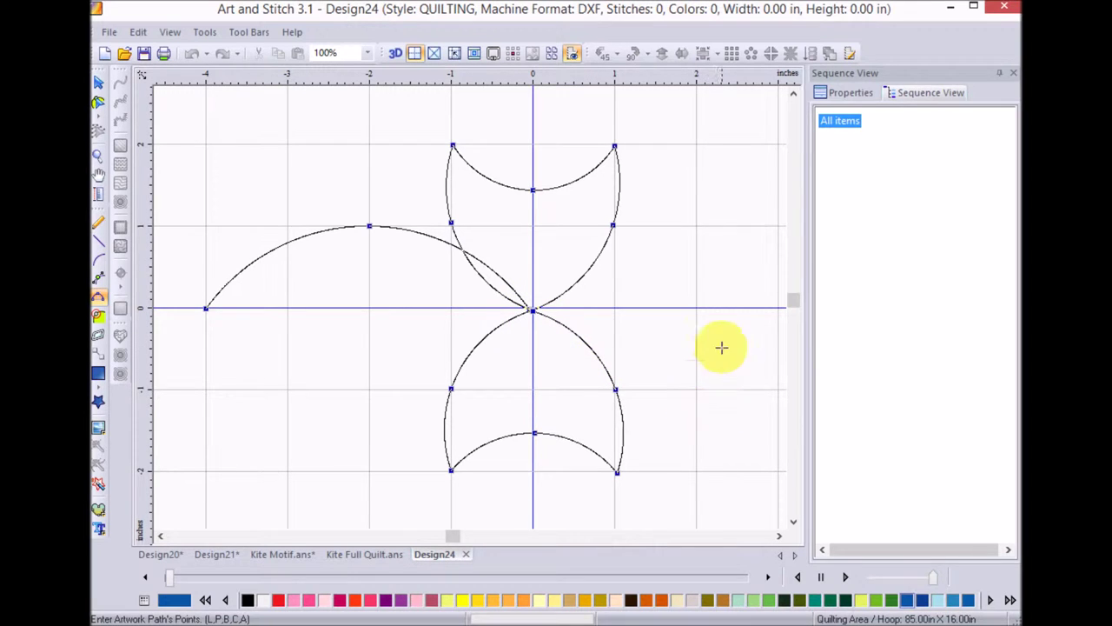
- Add the long tail curving out to the right, then select the motif for node editing
{"action": "left_click", "coordinate": [696, 387]}
{"action": "left_click", "coordinate": [780, 536]}
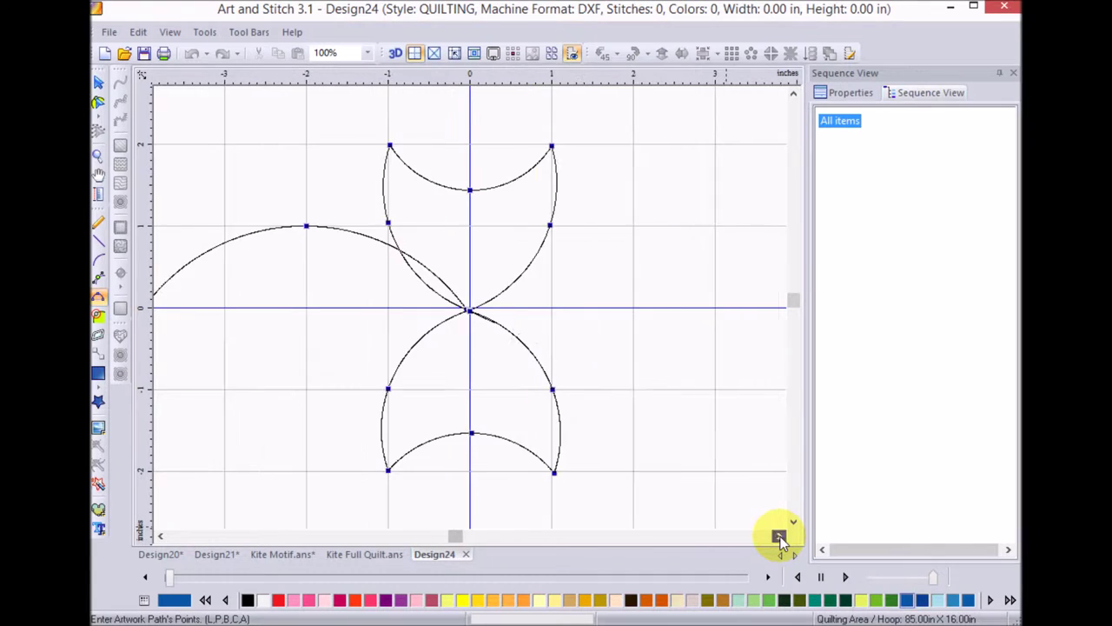
{"action": "left_click", "coordinate": [780, 536]}
{"action": "left_click", "coordinate": [733, 306]}
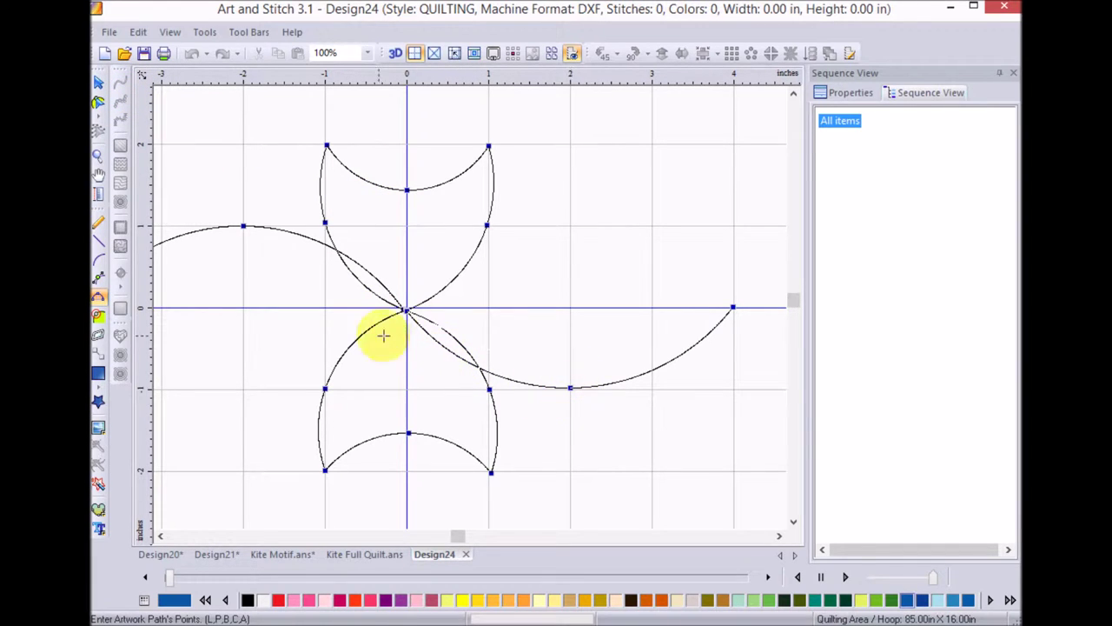
{"action": "left_click", "coordinate": [98, 105]}
{"action": "left_click", "coordinate": [570, 388]}
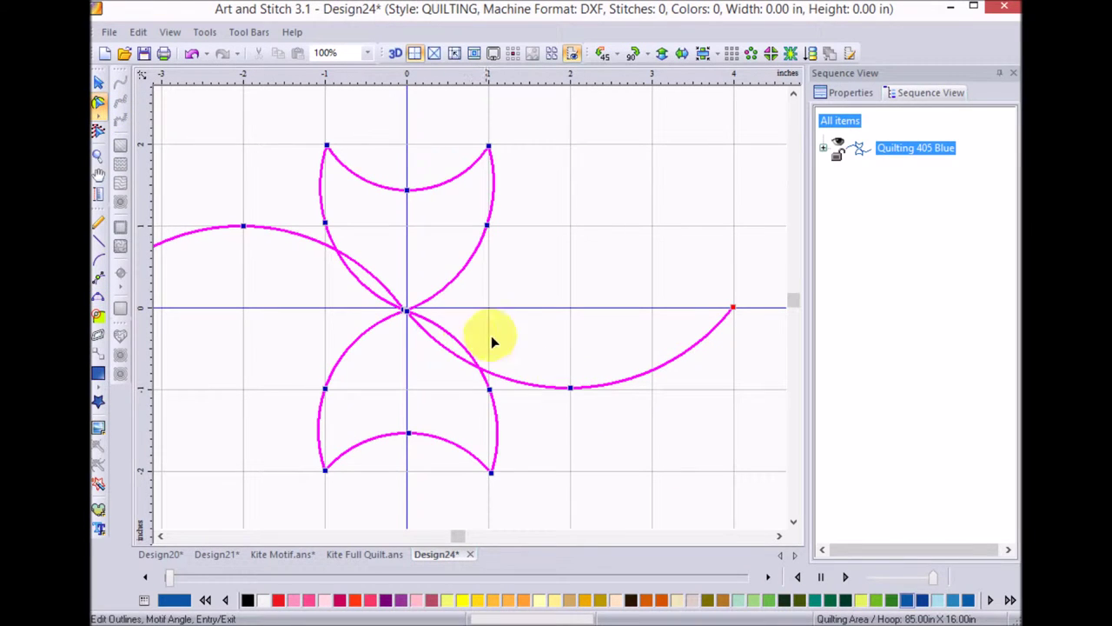
- Drag the left arc's node handle so it flows smoothly through the centre
{"action": "left_click", "coordinate": [570, 389]}
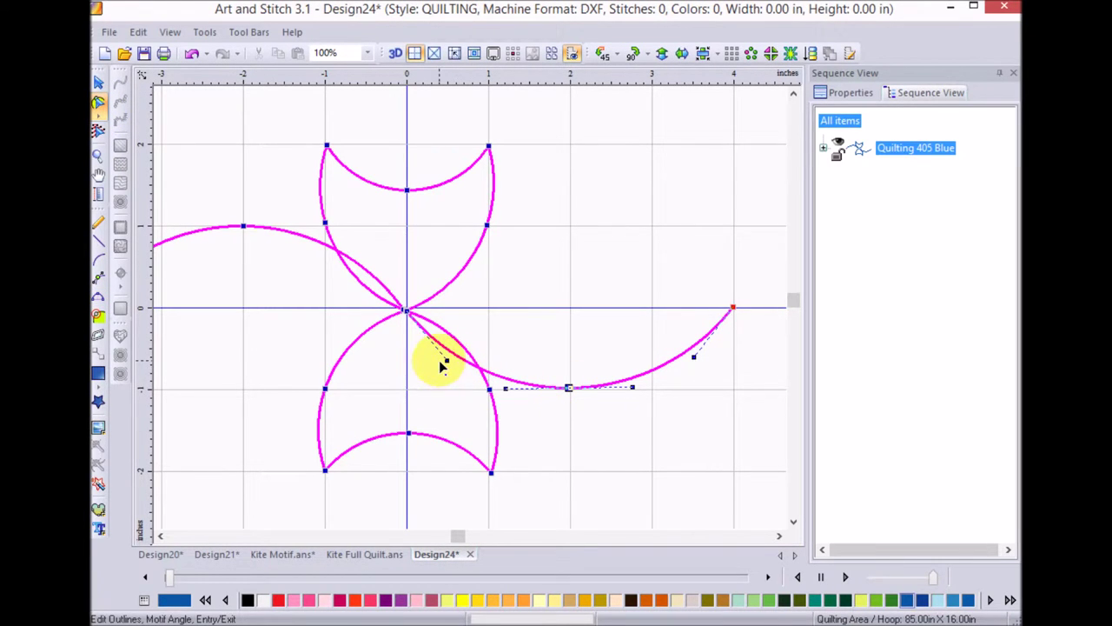
{"action": "left_click", "coordinate": [467, 347]}
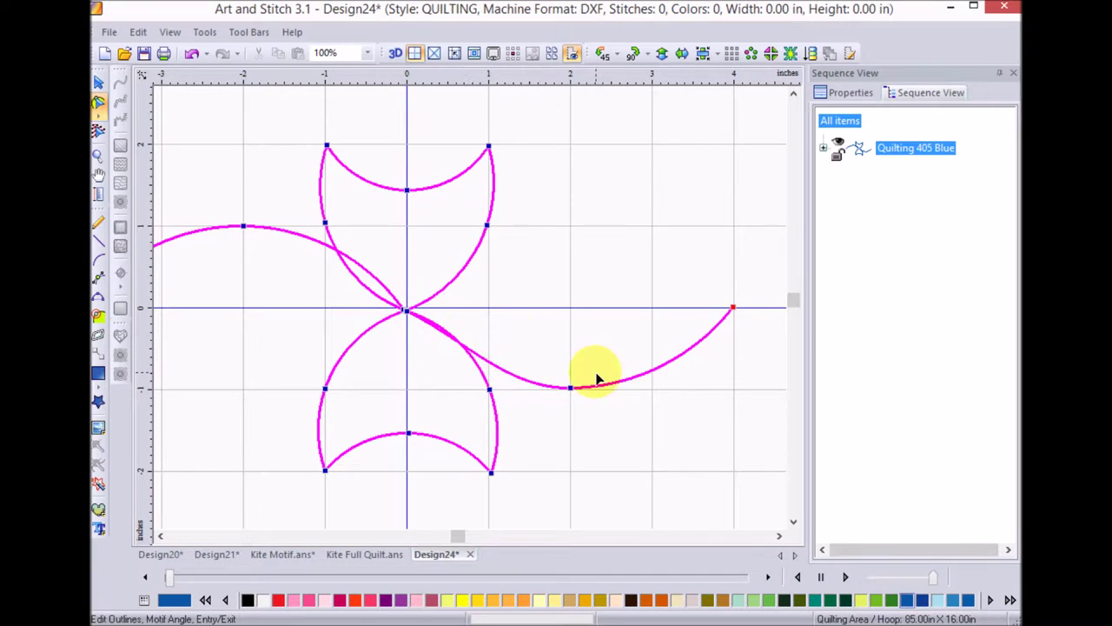
{"action": "left_click", "coordinate": [247, 230]}
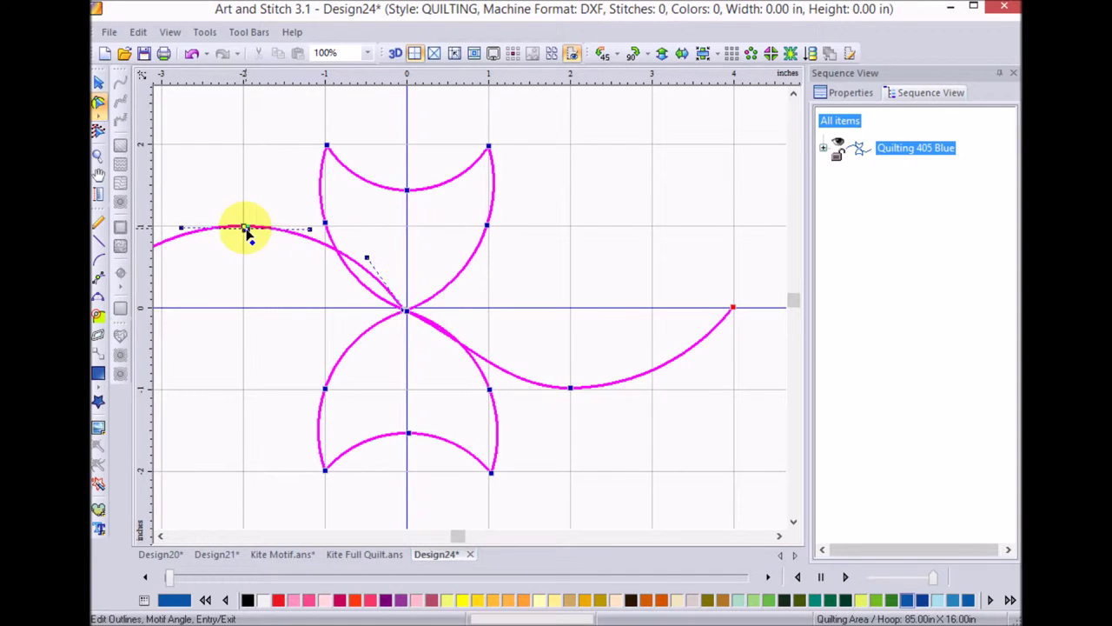
{"action": "left_click_drag", "start_coordinate": [370, 255], "coordinate": [339, 294]}
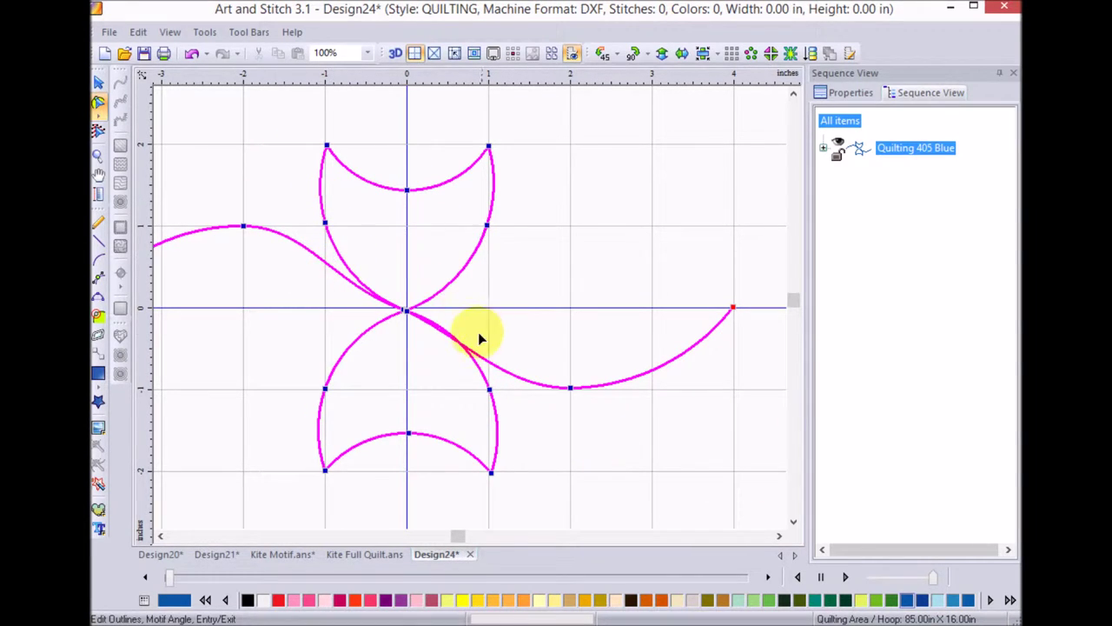
- Turn on Snap to grid from the ruler's context menu
{"action": "right_click", "coordinate": [520, 82]}
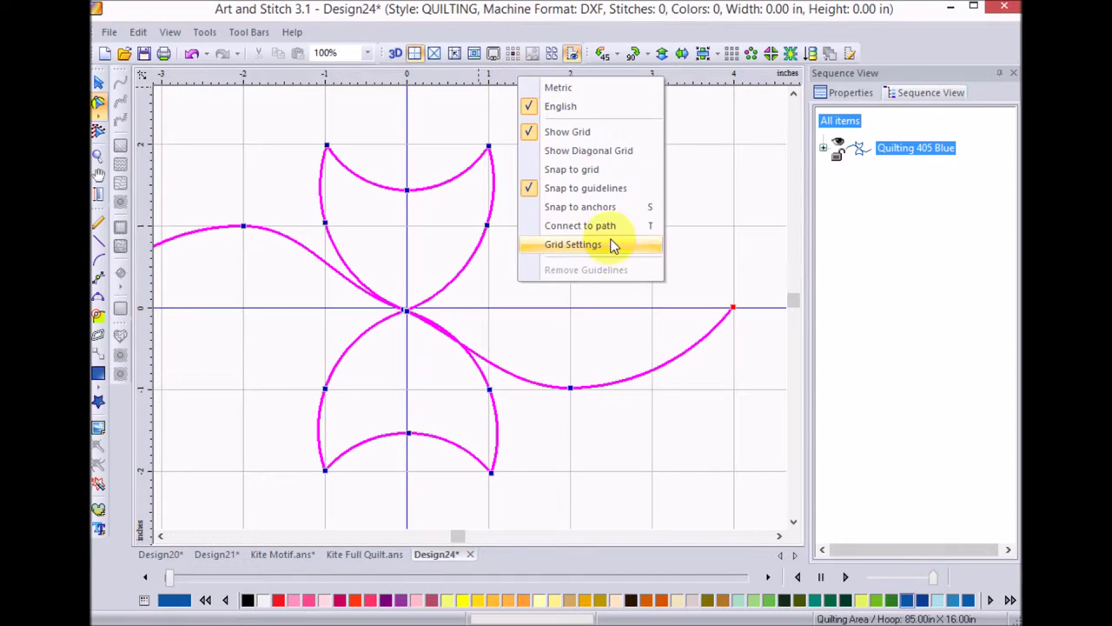
{"action": "left_click", "coordinate": [596, 176]}
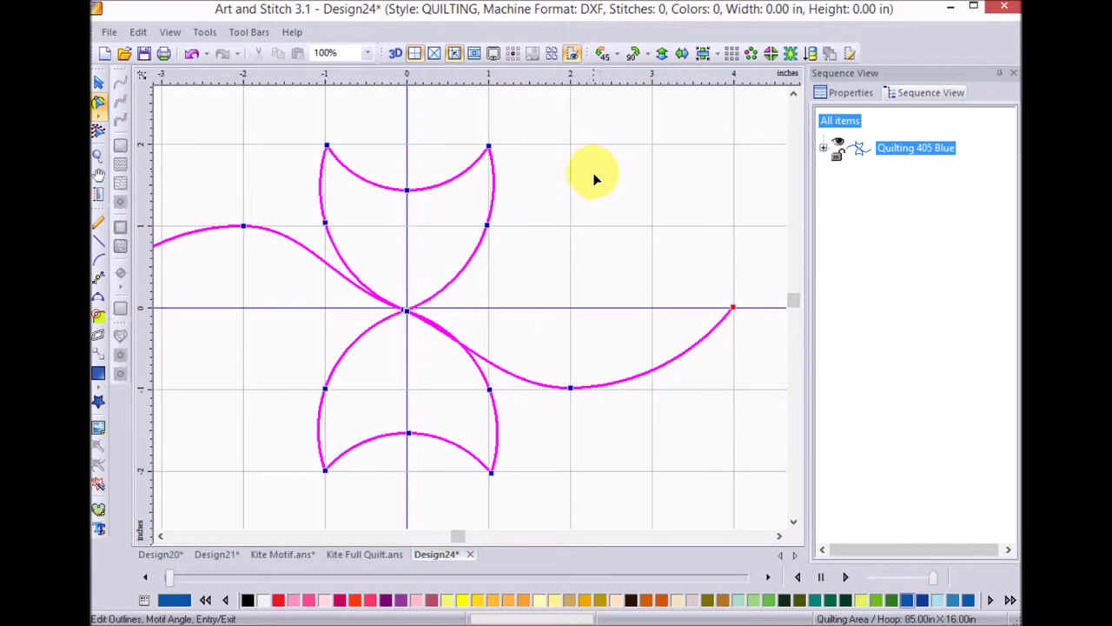
{"action": "left_click_drag", "start_coordinate": [733, 307], "coordinate": [735, 310]}
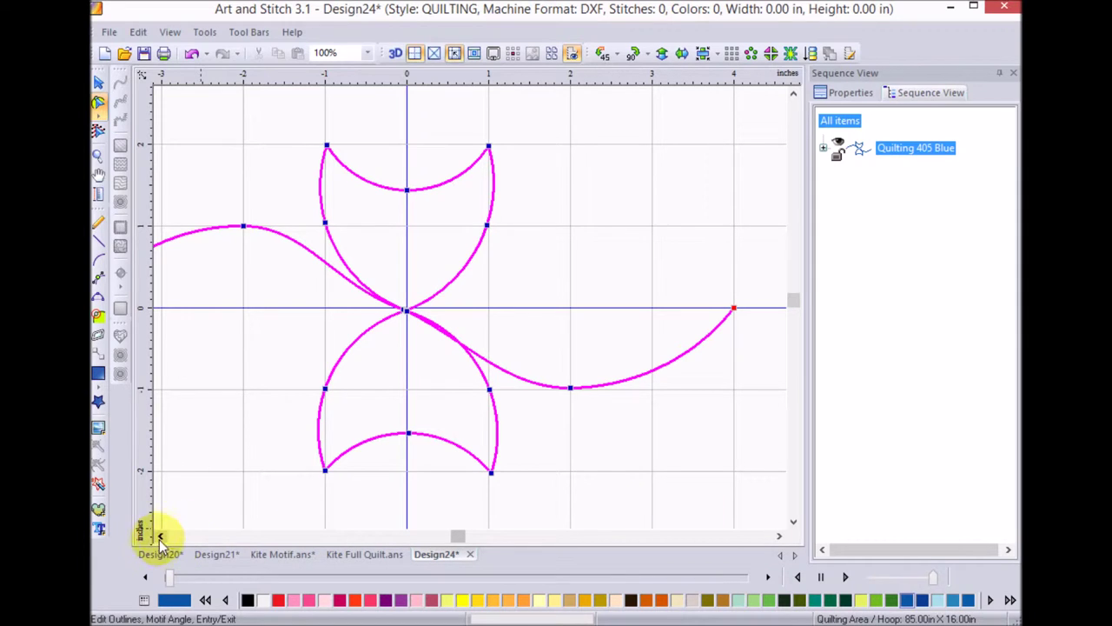
{"action": "scroll", "coordinate": [161, 533], "scroll_direction": "down", "scroll_amount": 1}
- Inspect the left end node and the centre node's curve handles
{"action": "left_click", "coordinate": [174, 307]}
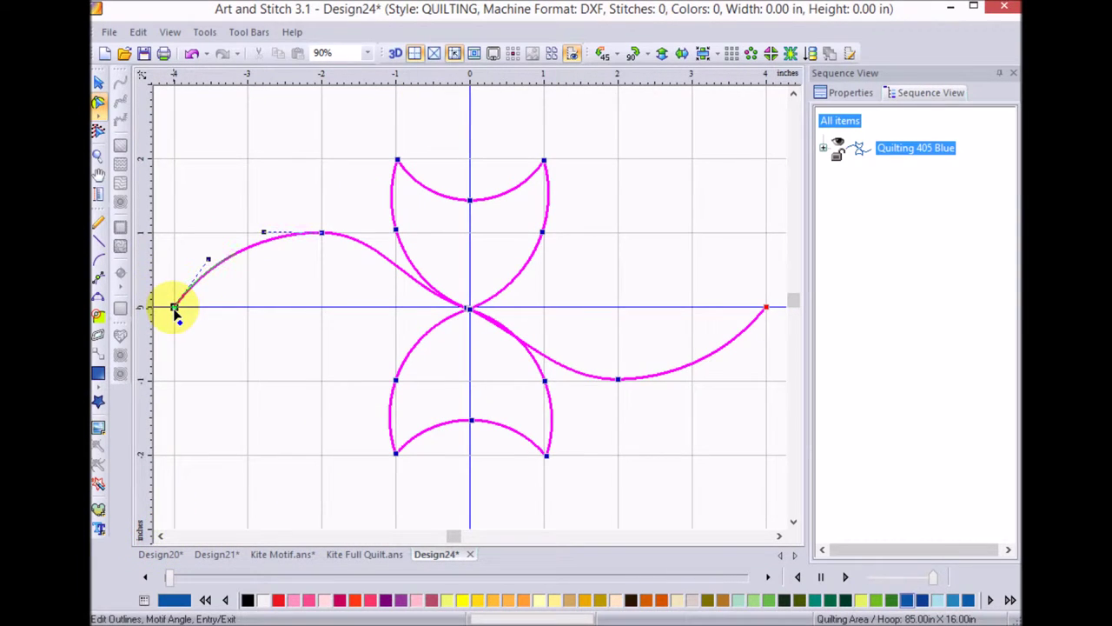
{"action": "left_click", "coordinate": [183, 321]}
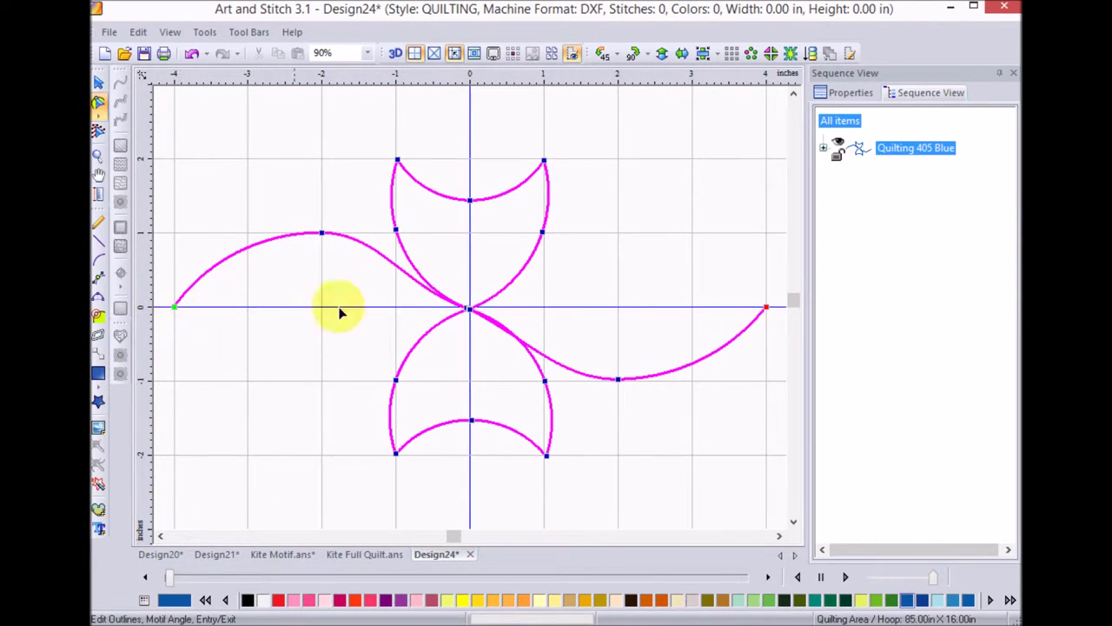
{"action": "left_click", "coordinate": [467, 311]}
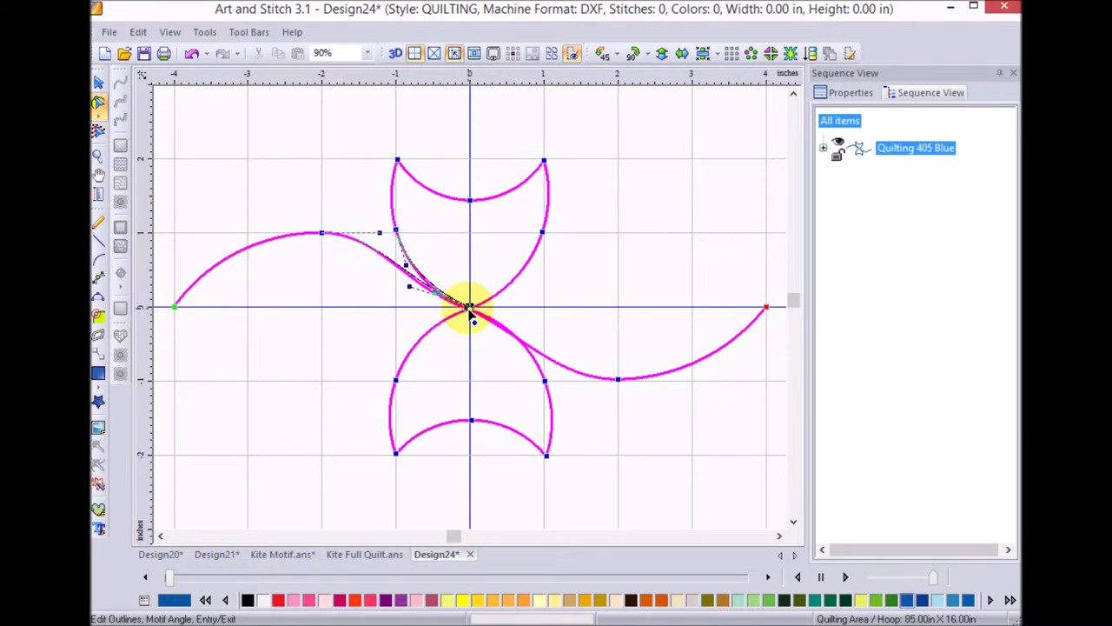
{"action": "left_click", "coordinate": [471, 321]}
{"action": "left_click", "coordinate": [470, 315]}
{"action": "left_click", "coordinate": [472, 320]}
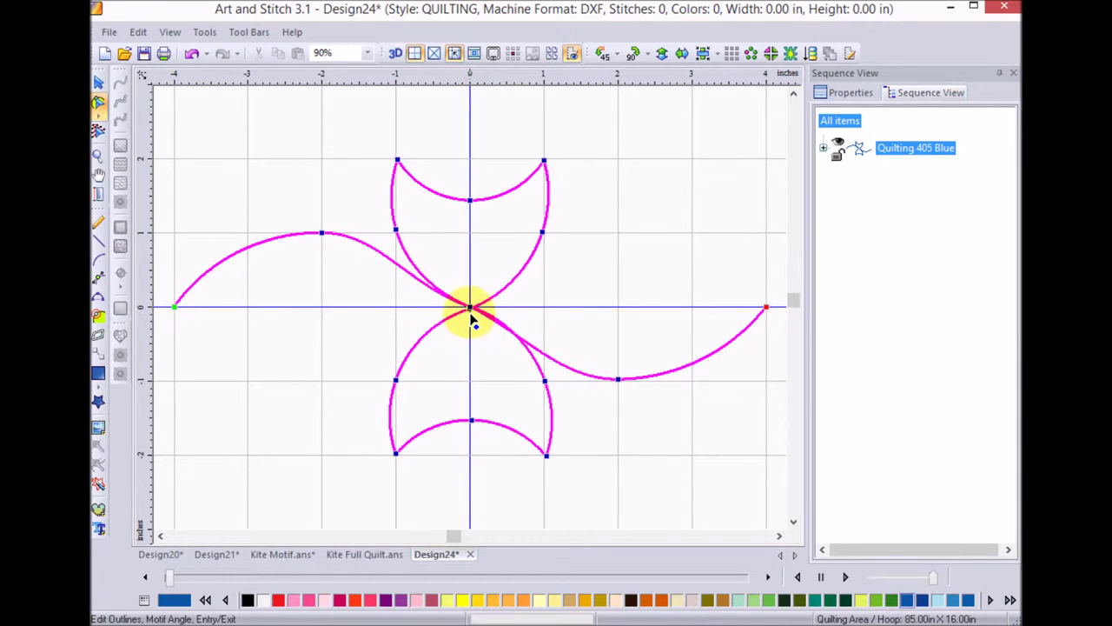
{"action": "left_click", "coordinate": [468, 311]}
{"action": "left_click", "coordinate": [475, 324]}
{"action": "left_click", "coordinate": [472, 313]}
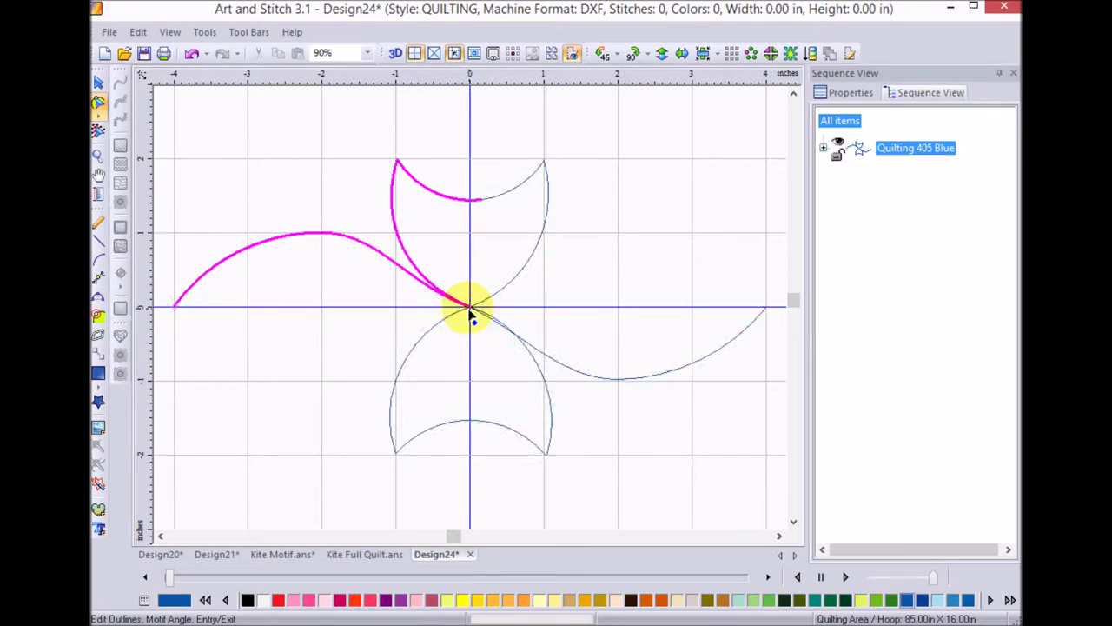
- Check the top-left arc and tail's lowest node, then select the whole motif
{"action": "left_click", "coordinate": [322, 234]}
{"action": "left_click", "coordinate": [605, 378]}
{"action": "left_click", "coordinate": [616, 380]}
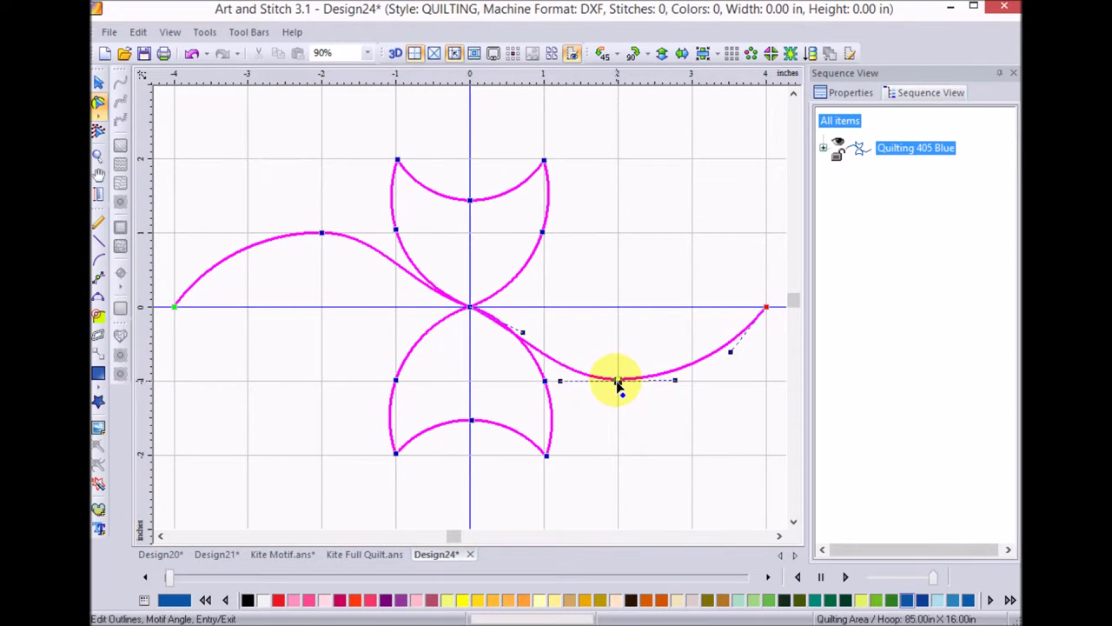
{"action": "left_click", "coordinate": [637, 398]}
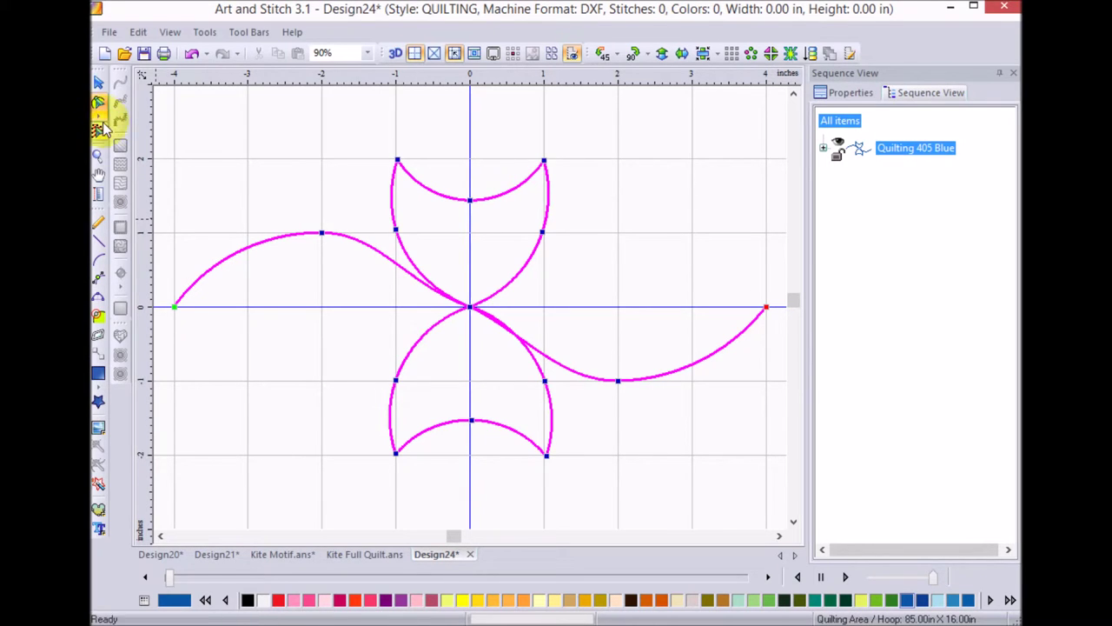
{"action": "left_click", "coordinate": [98, 81]}
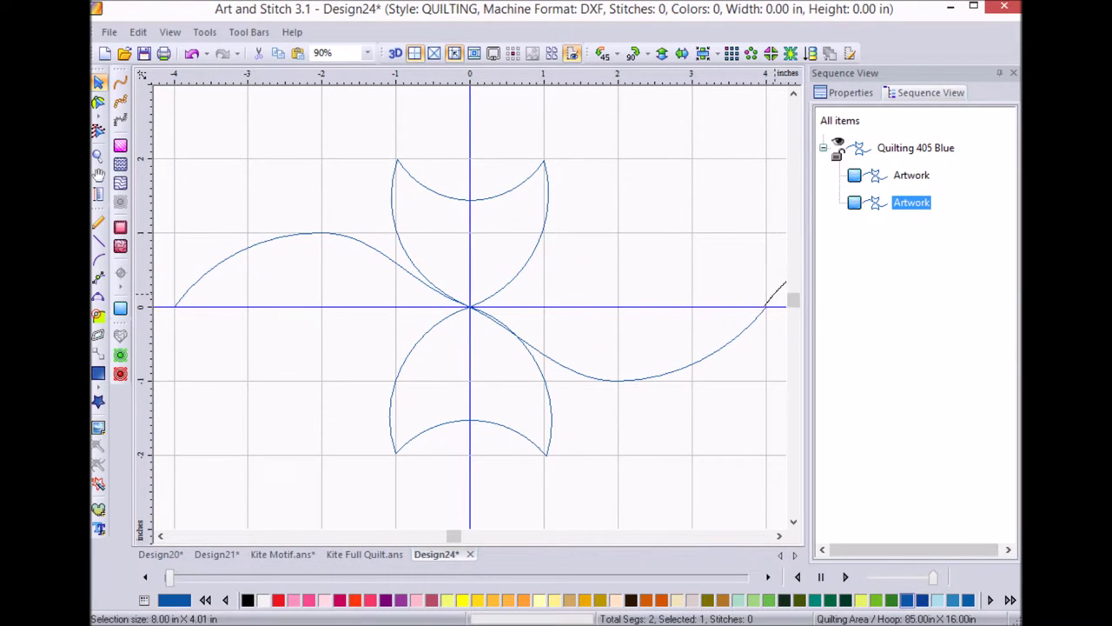
- Zoom out and place the motif copy on the right so it starts at the first tail's end
{"action": "key", "text": "minus"}
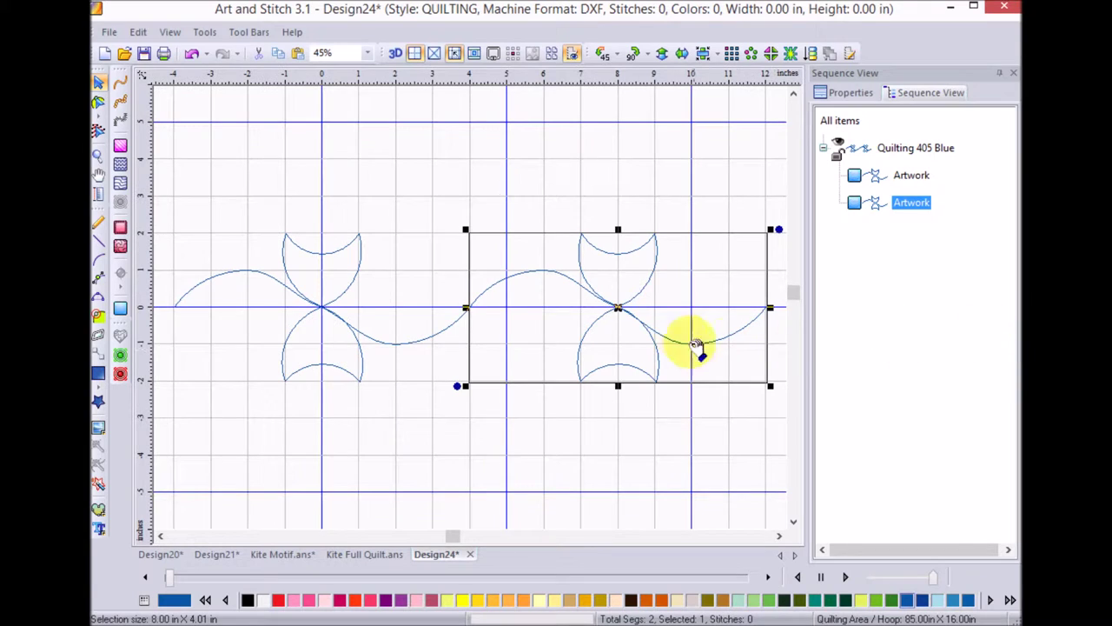
{"action": "left_click", "coordinate": [618, 312]}
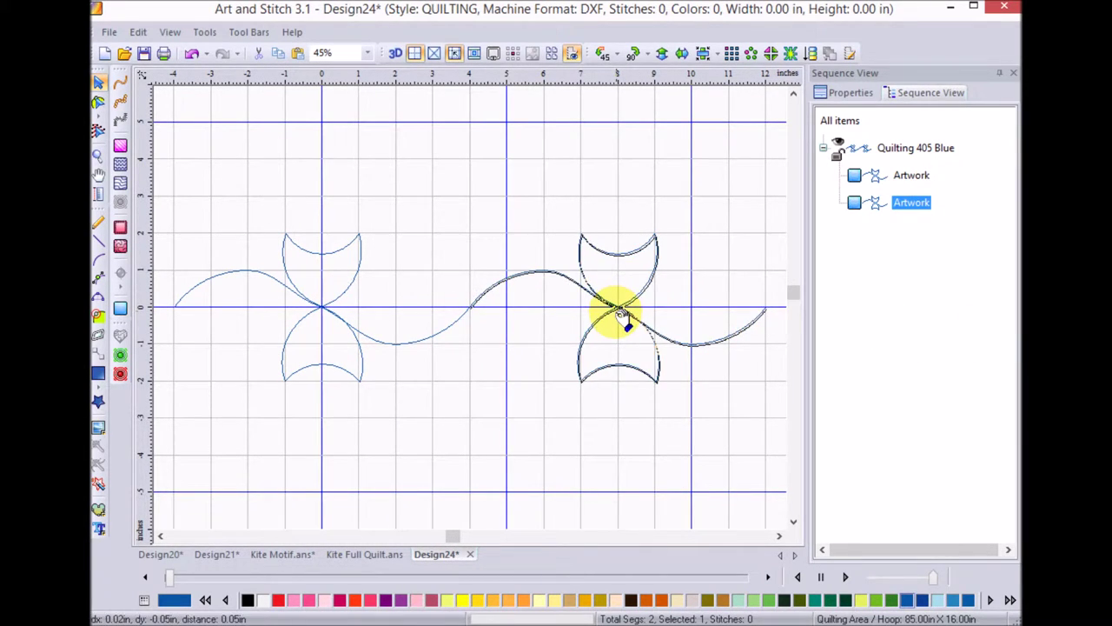
{"action": "left_click", "coordinate": [620, 311]}
{"action": "left_click", "coordinate": [624, 311]}
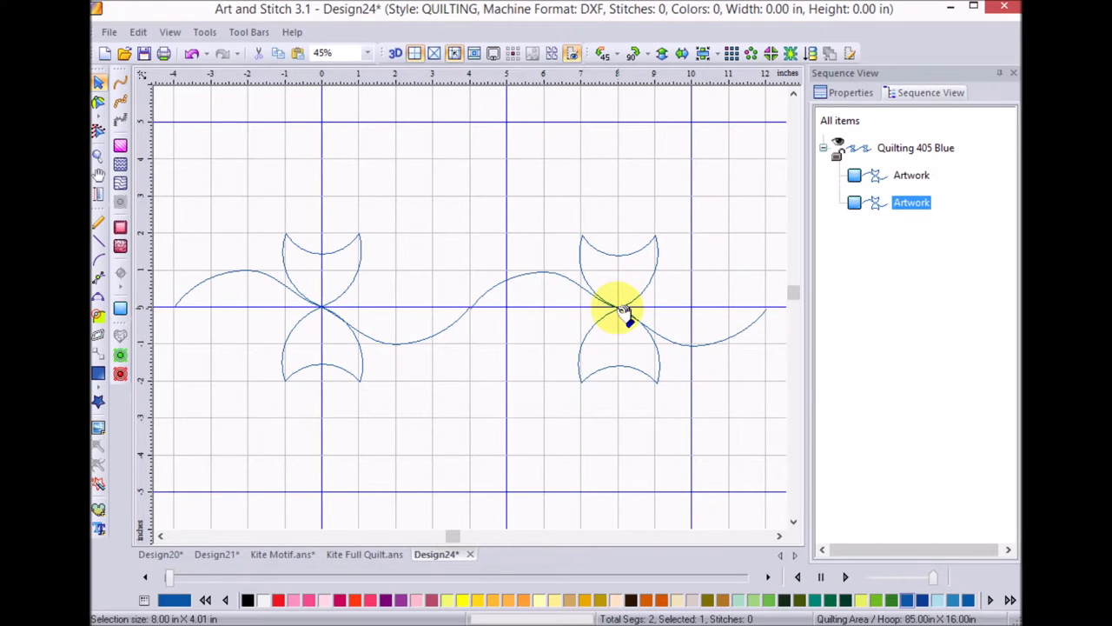
{"action": "left_click", "coordinate": [624, 311]}
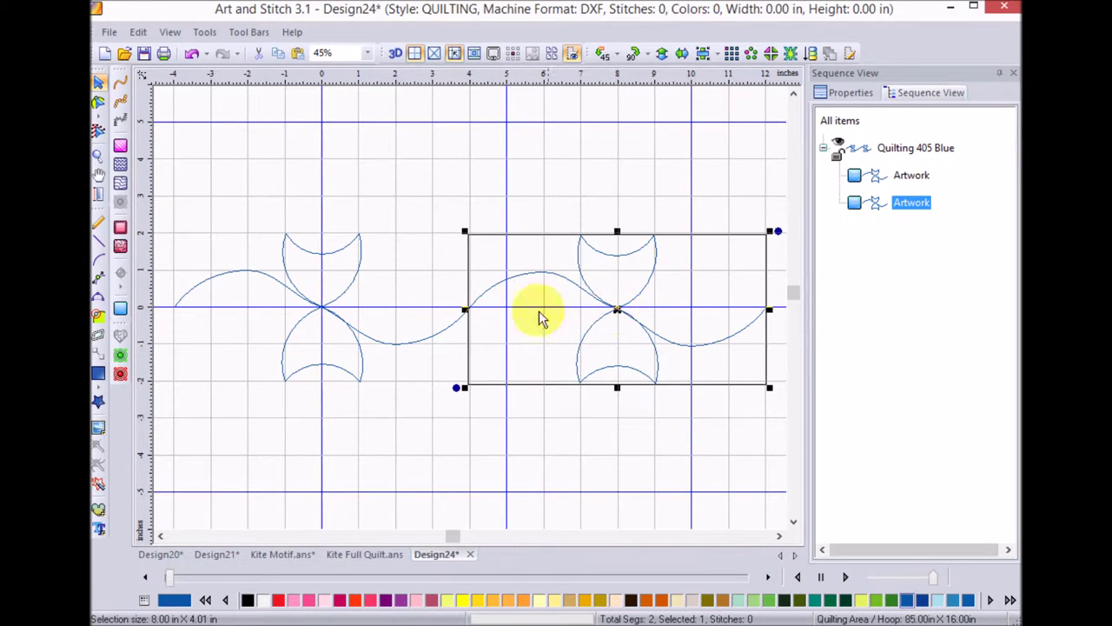
- Join the two motif curves into one continuous path at the centre node
{"action": "left_click", "coordinate": [99, 101]}
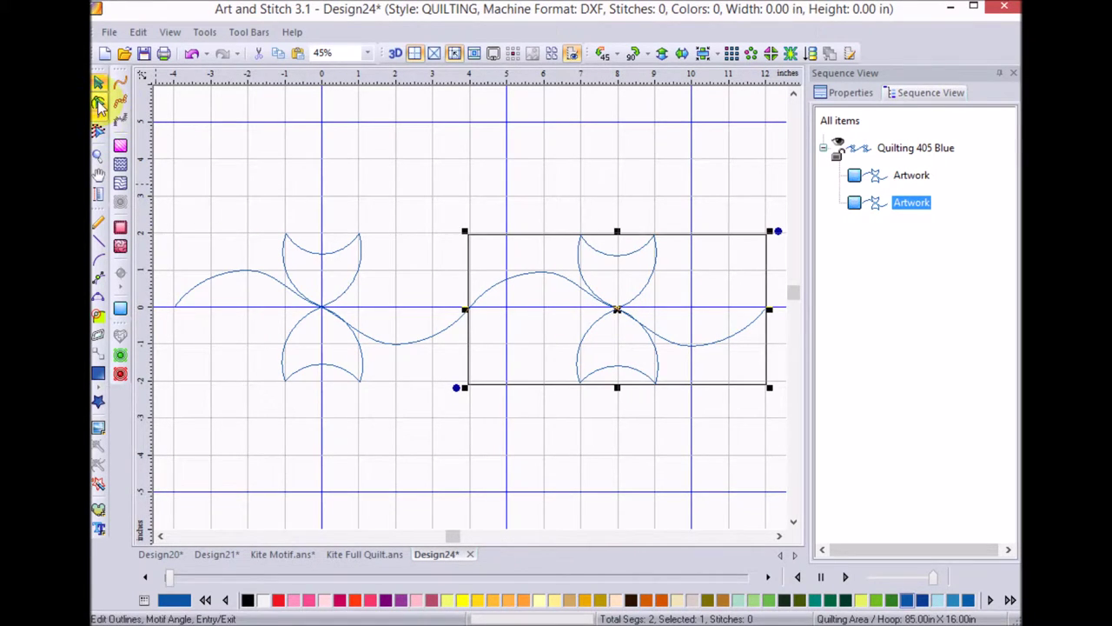
{"action": "left_click", "coordinate": [456, 327]}
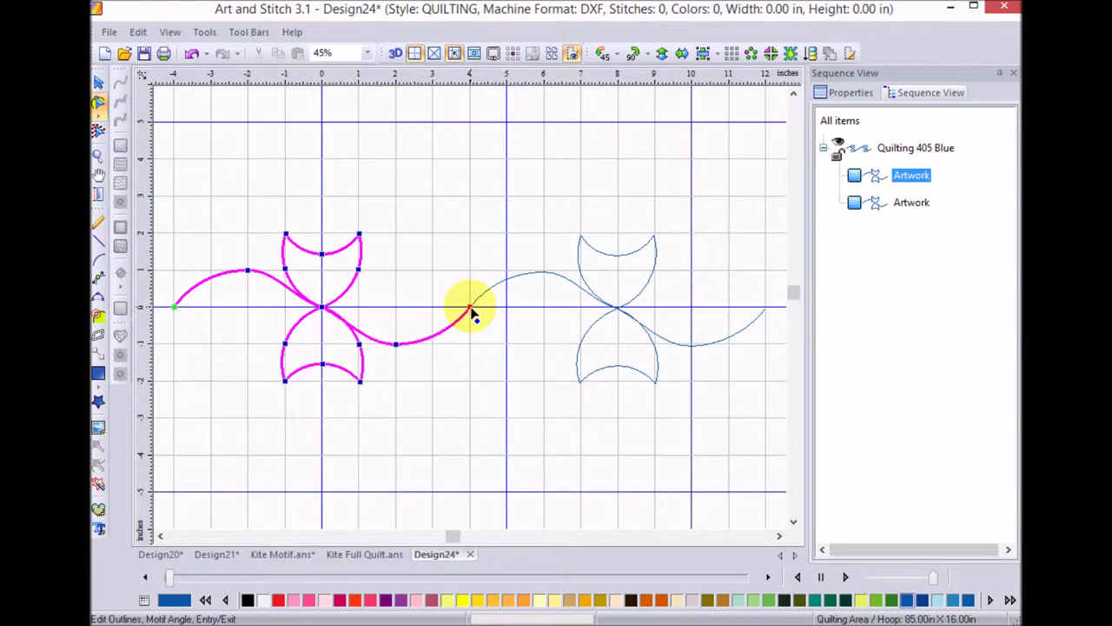
{"action": "left_click", "coordinate": [470, 311]}
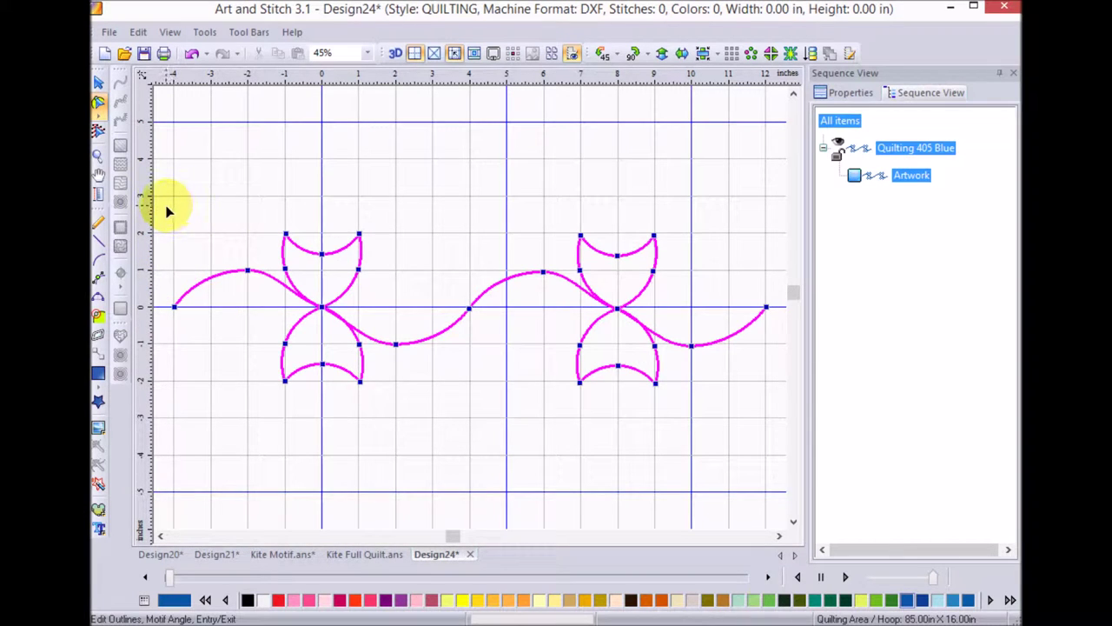
- Scale the joined two-kite path down to 7.50 × 1.90 inches above the horizontal axis
{"action": "left_click_drag", "start_coordinate": [167, 204], "coordinate": [781, 409]}
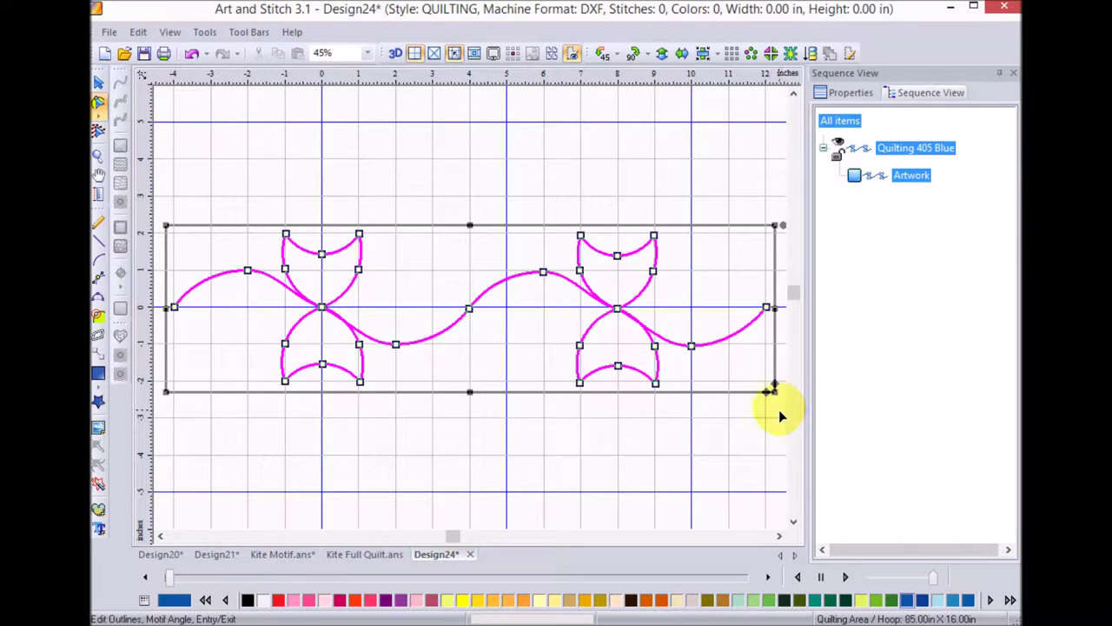
{"action": "left_click", "coordinate": [98, 82]}
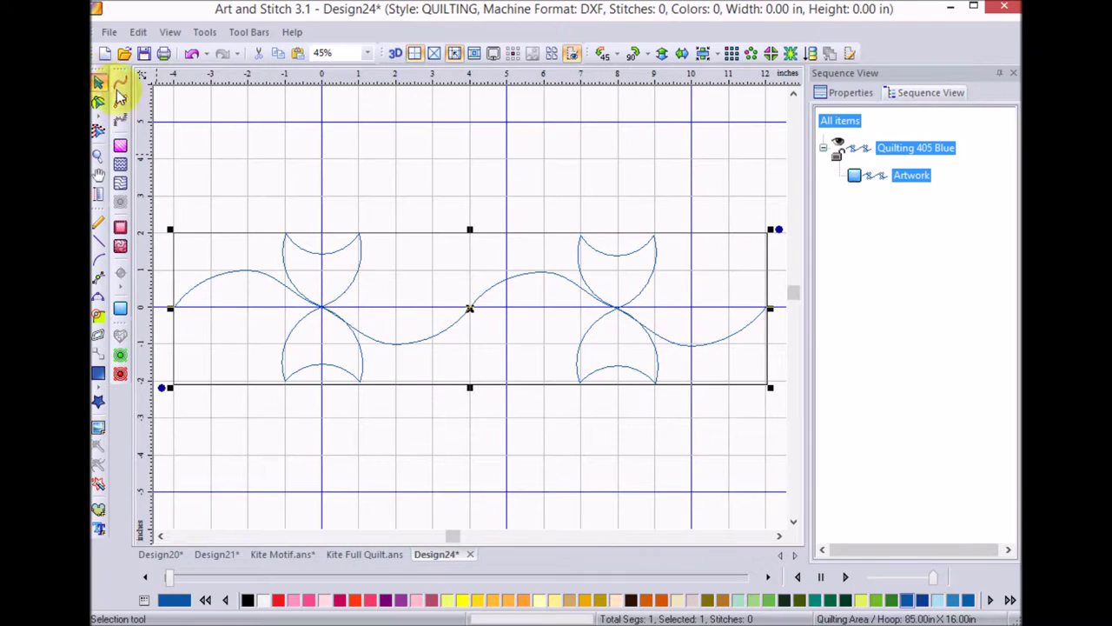
{"action": "left_click_drag", "start_coordinate": [769, 387], "coordinate": [443, 341]}
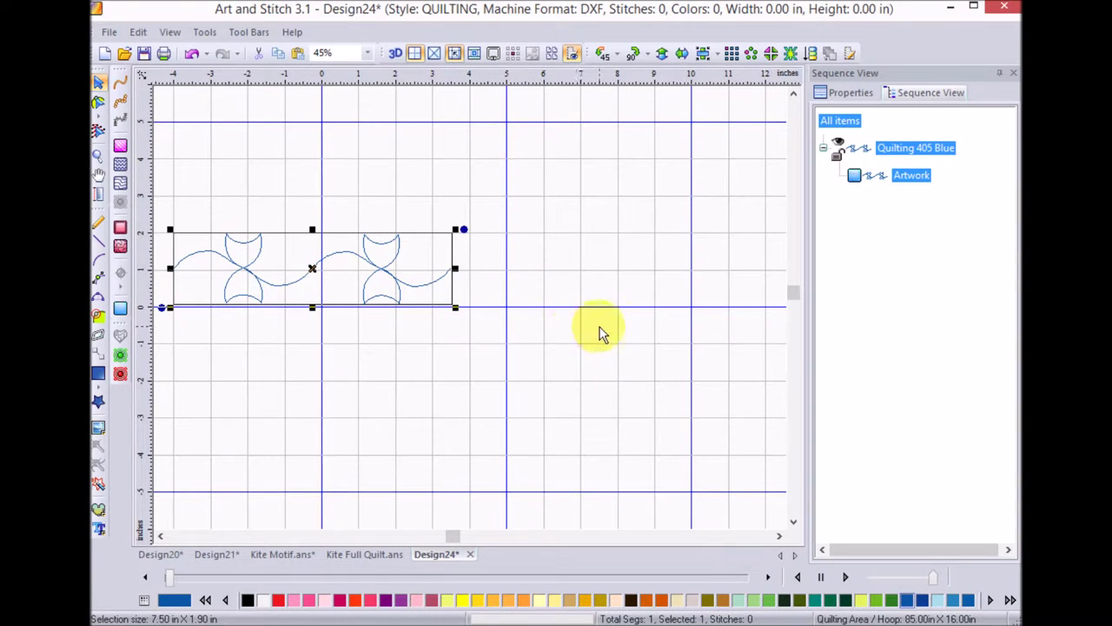
- Make the kite line a 297-stitch Run, hide the grid, and select all stitches
{"action": "left_click", "coordinate": [123, 86]}
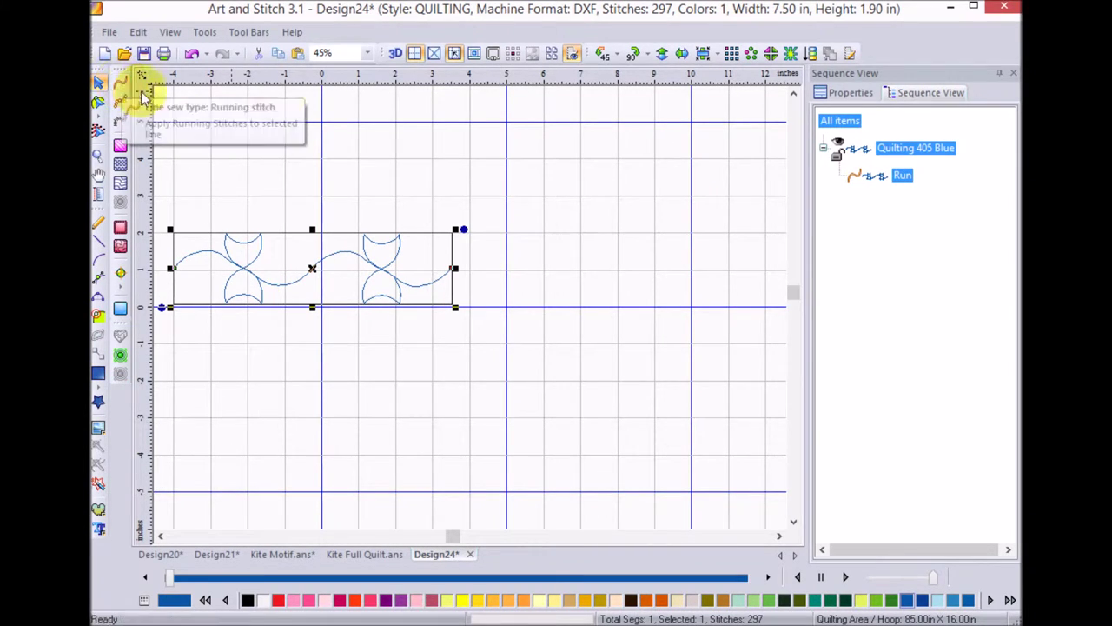
{"action": "left_click", "coordinate": [414, 55]}
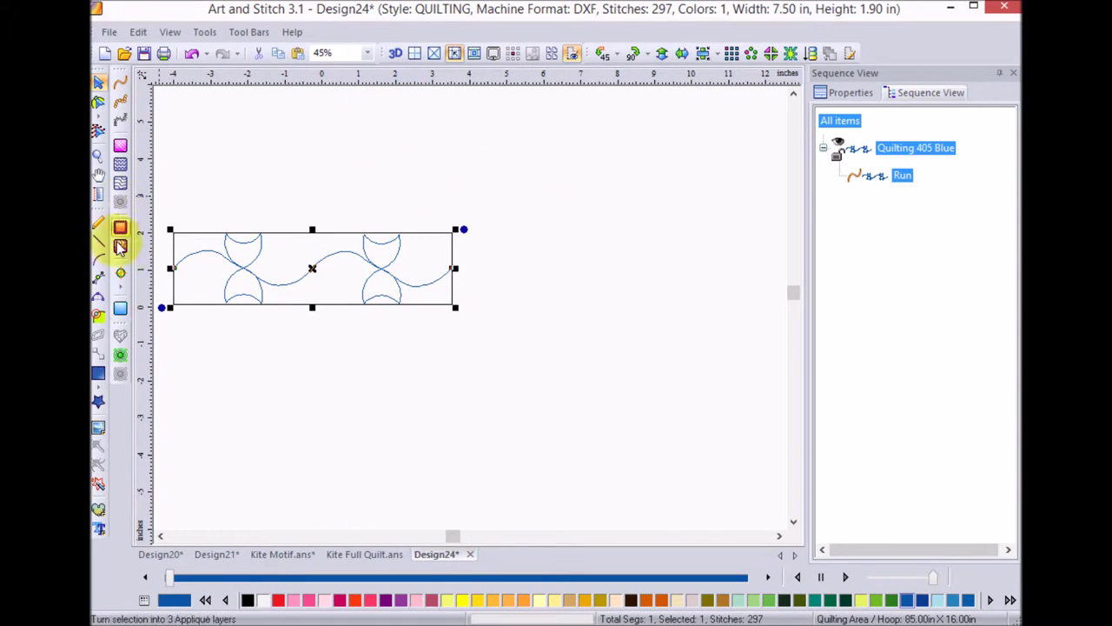
{"action": "left_click", "coordinate": [98, 133]}
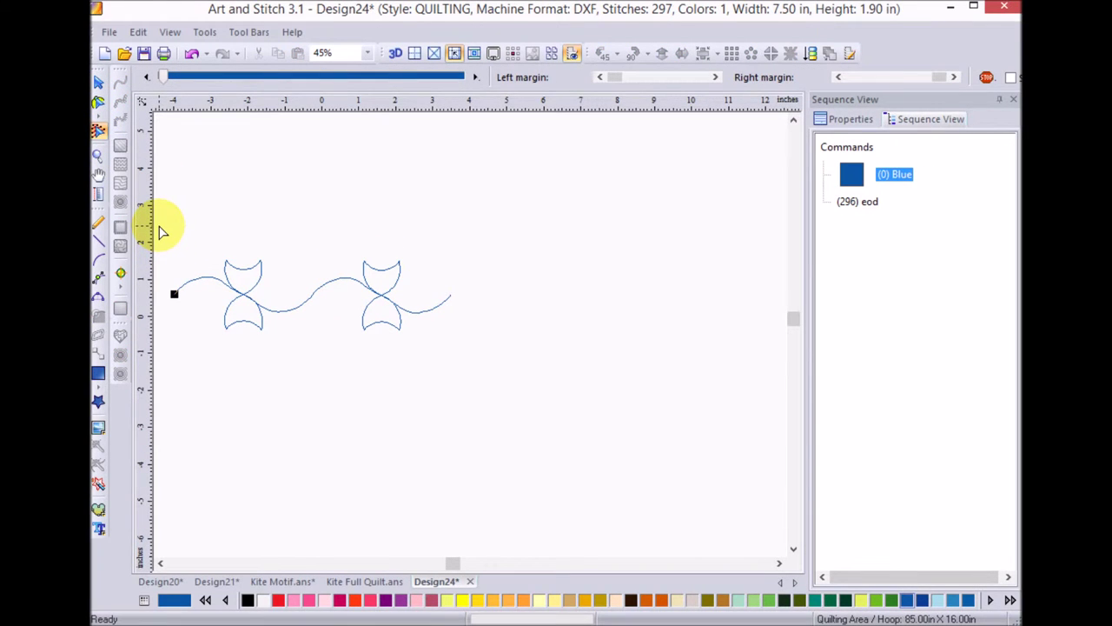
{"action": "left_click_drag", "start_coordinate": [159, 232], "coordinate": [483, 354]}
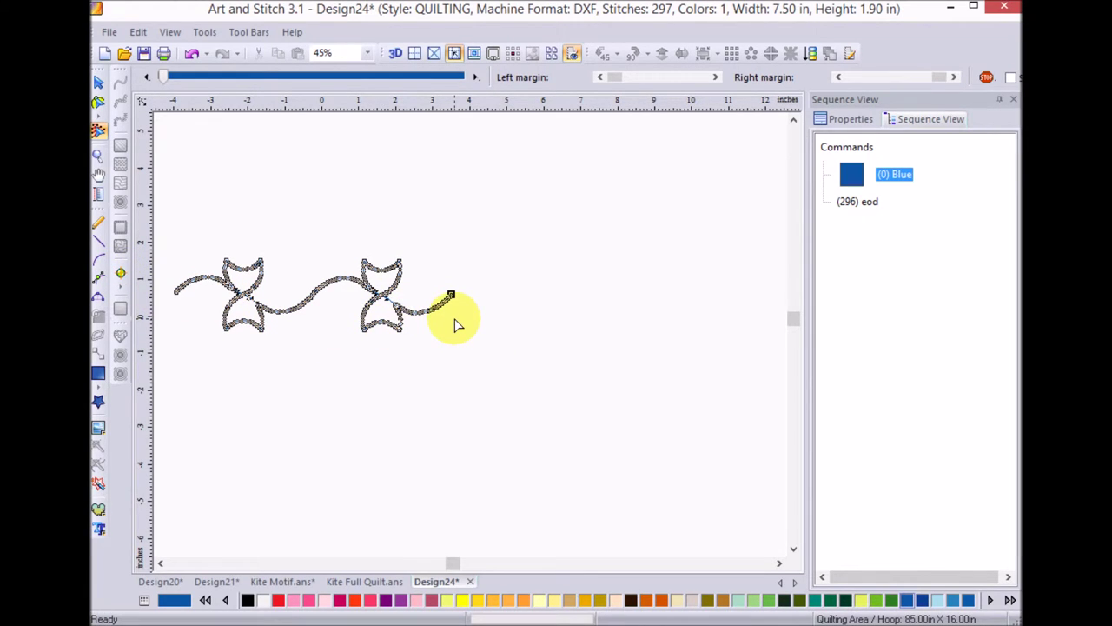
{"action": "left_click", "coordinate": [209, 32]}
- Save the selected stitches as motif pattern 'KKS Double Kite.pfl'
{"action": "mouse_move", "coordinate": [268, 124]}
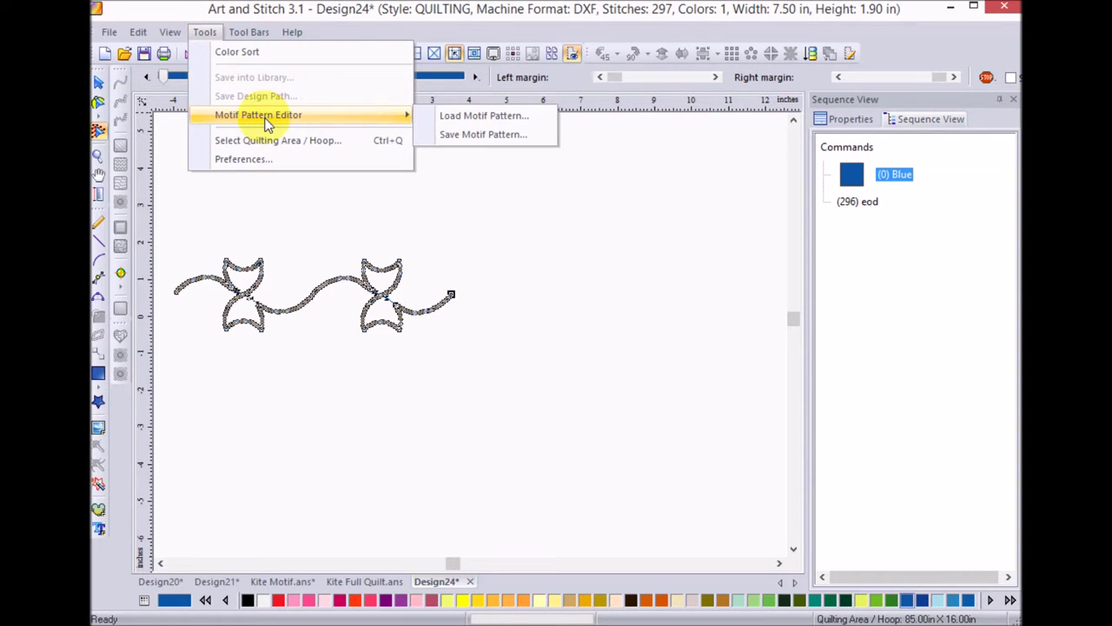
{"action": "left_click", "coordinate": [509, 137]}
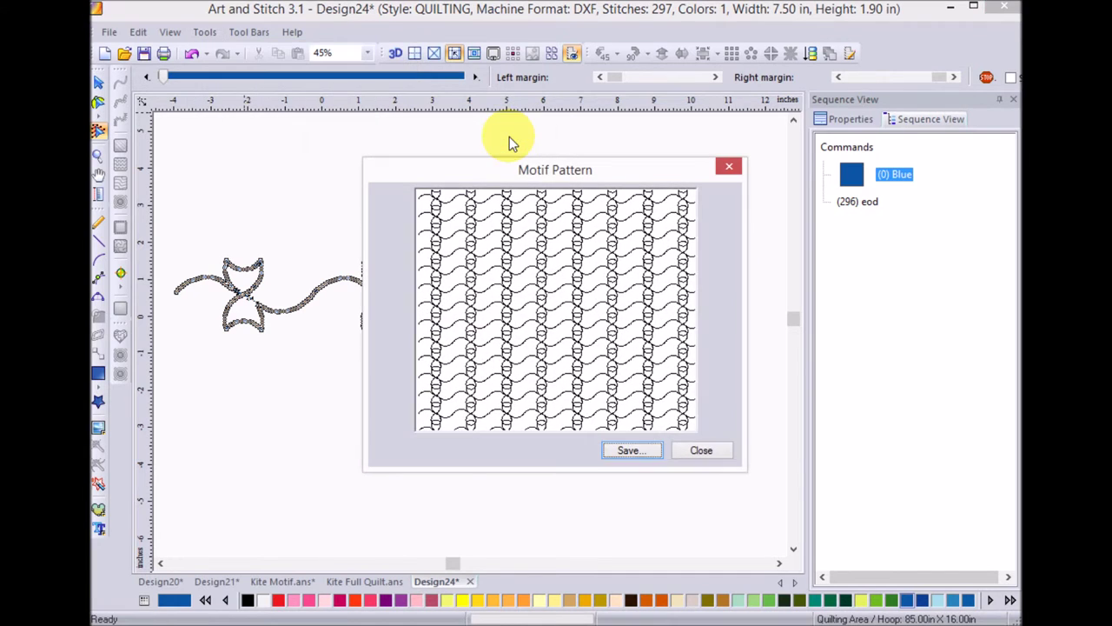
{"action": "left_click", "coordinate": [629, 451]}
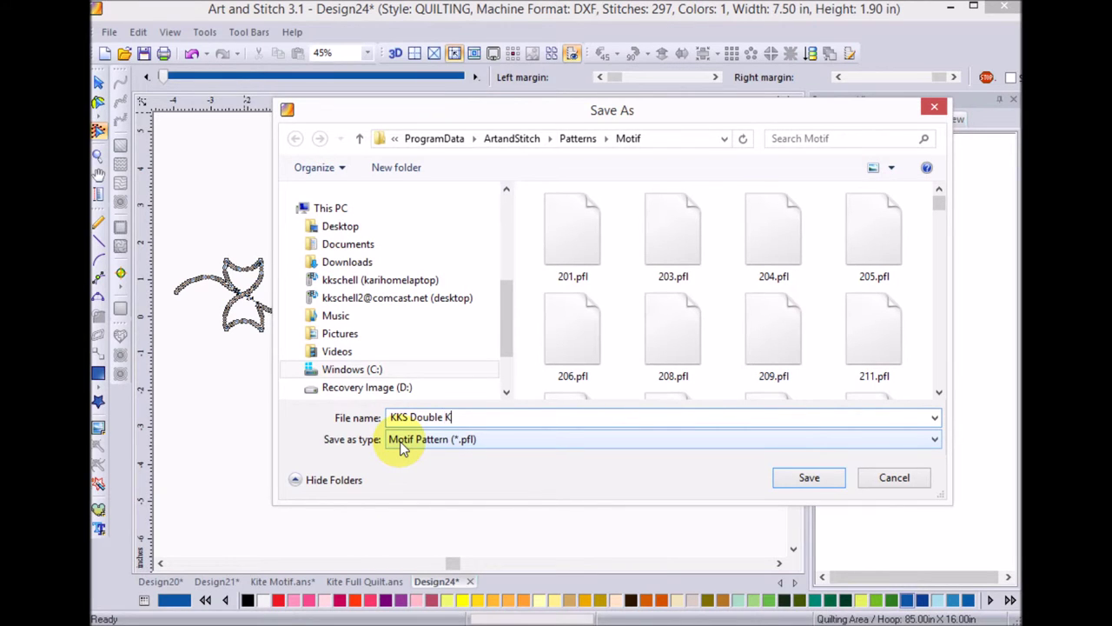
{"action": "left_click", "coordinate": [812, 476]}
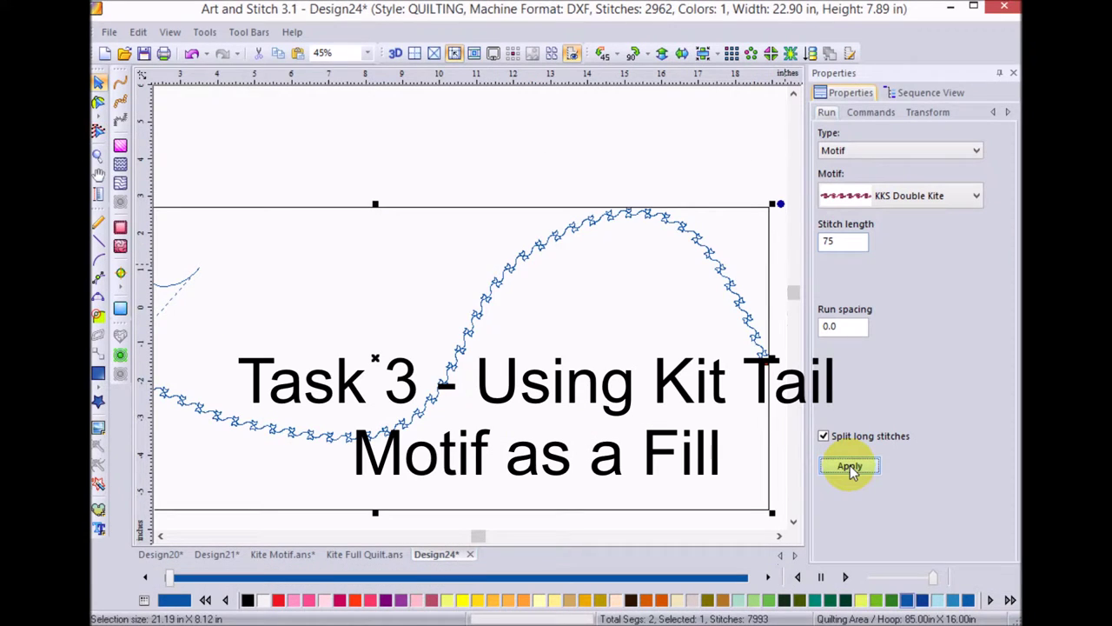
- Apply the KKS Double Kite motif to the wavy line, then return to the Kite Full Quilt design and select the pink zigzag
{"action": "left_click", "coordinate": [850, 466]}
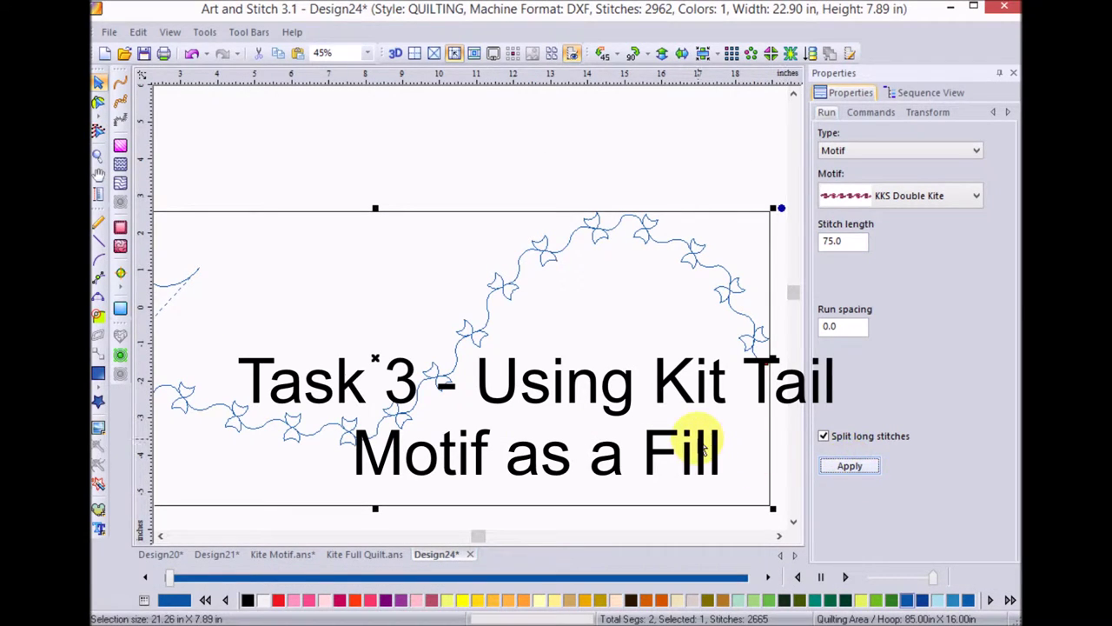
{"action": "left_click", "coordinate": [363, 553]}
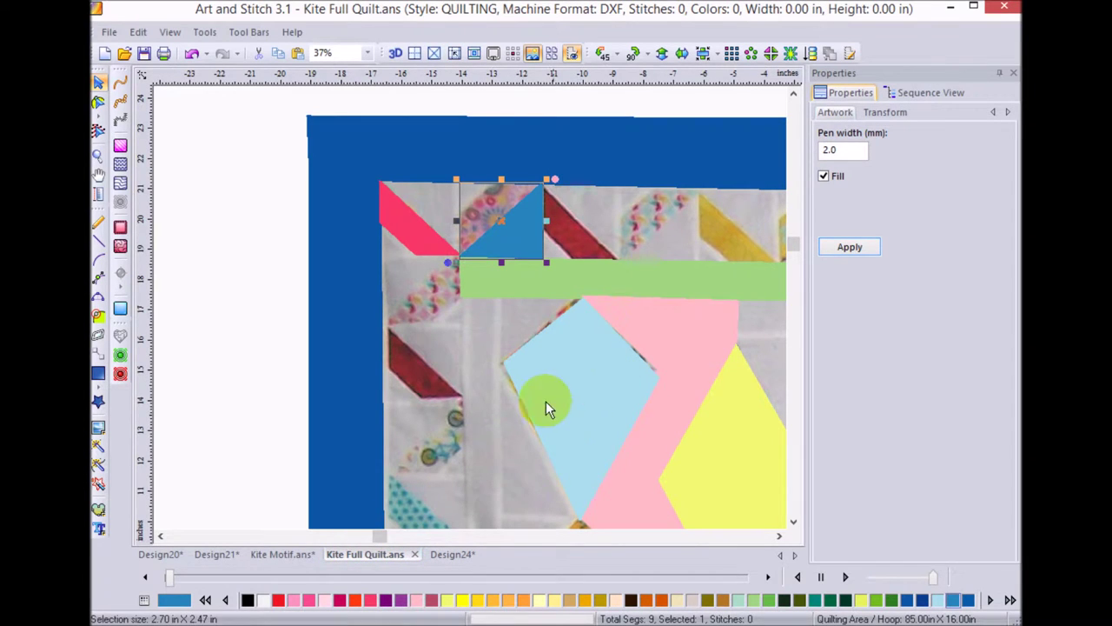
{"action": "left_click", "coordinate": [617, 459]}
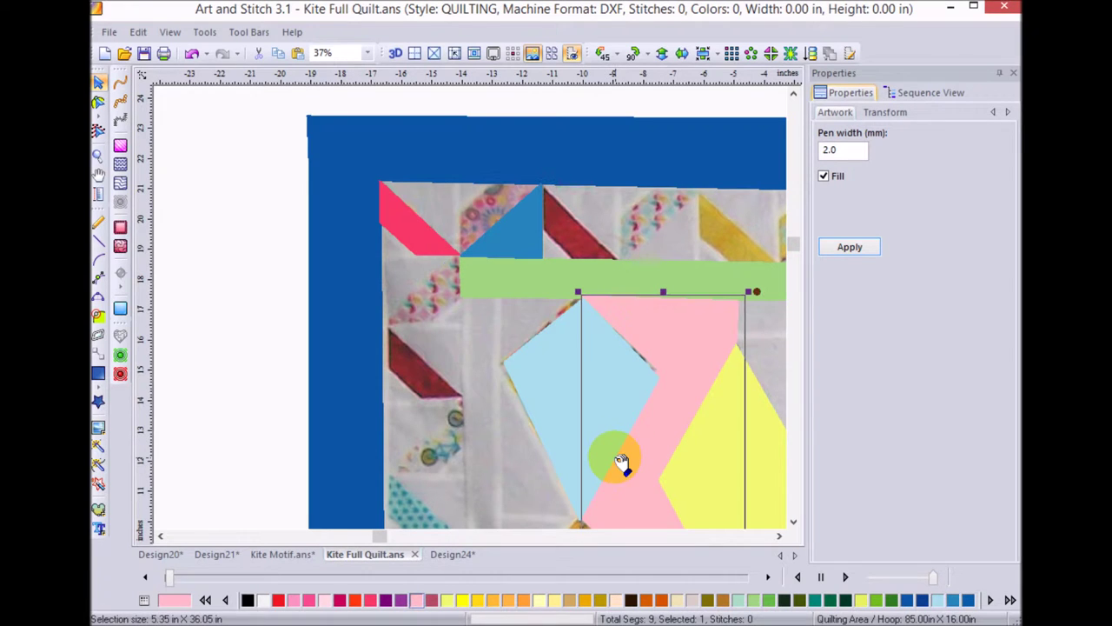
{"action": "left_click", "coordinate": [793, 521]}
{"action": "left_click", "coordinate": [794, 521]}
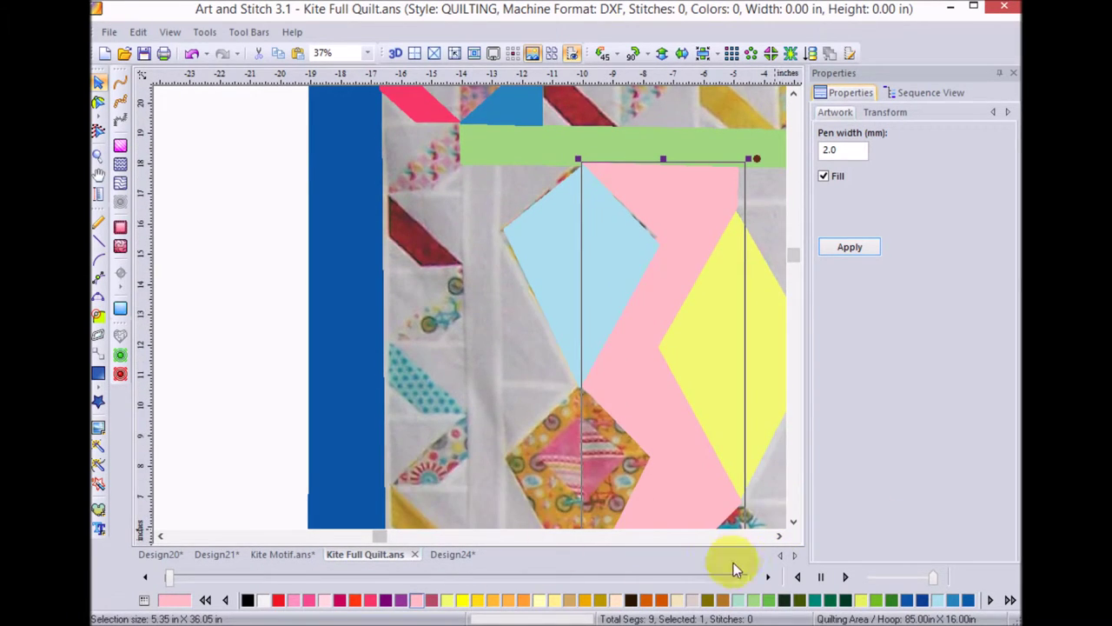
{"action": "left_click", "coordinate": [780, 536]}
{"action": "left_click", "coordinate": [779, 536]}
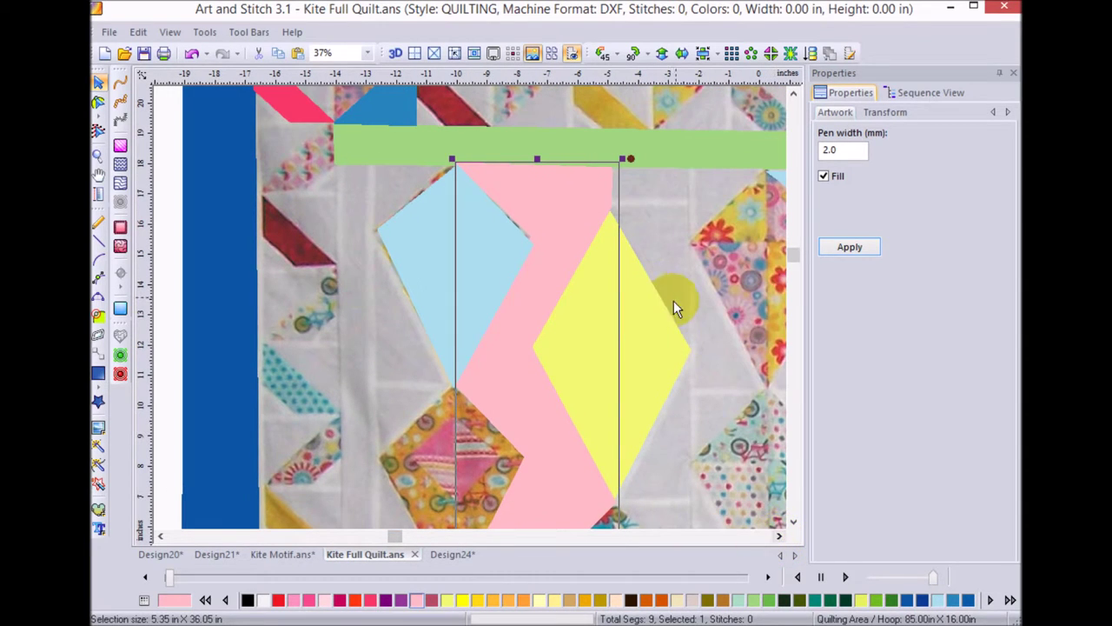
- Delete the yellow diamond and trace a closed four-point line outline around the patterned kite
{"action": "left_click", "coordinate": [667, 398]}
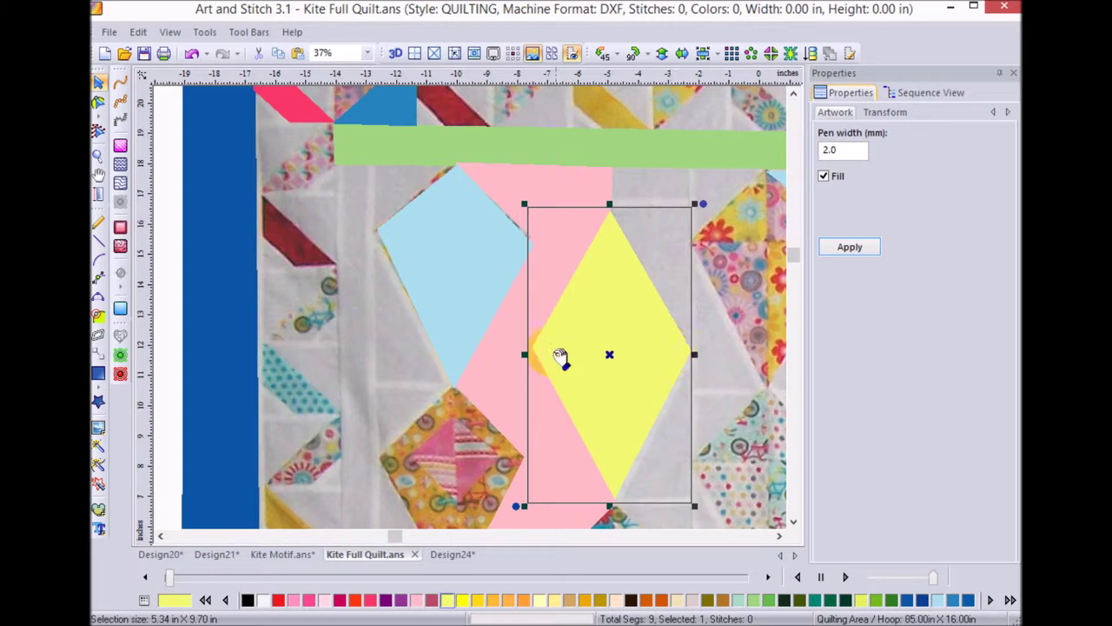
{"action": "key", "text": "Delete"}
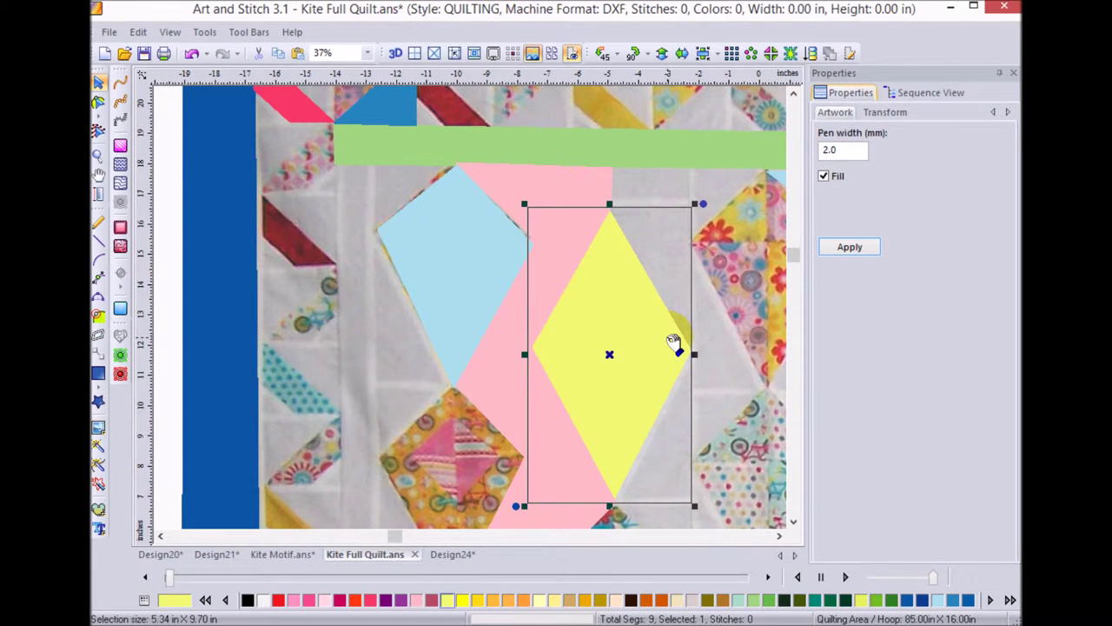
{"action": "left_click", "coordinate": [98, 245]}
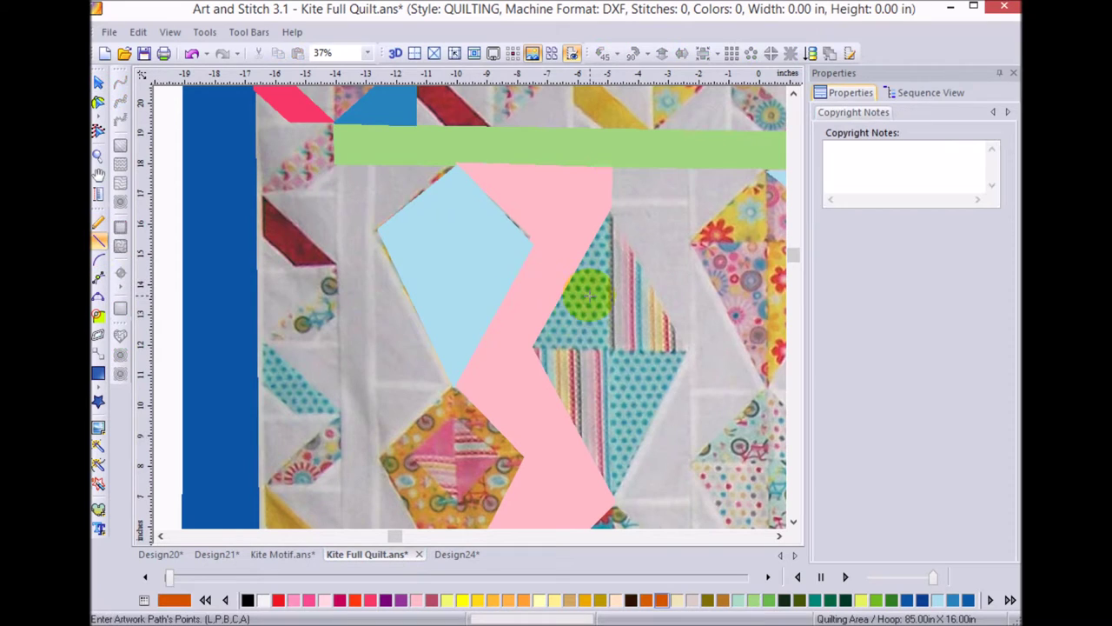
{"action": "left_click", "coordinate": [532, 348]}
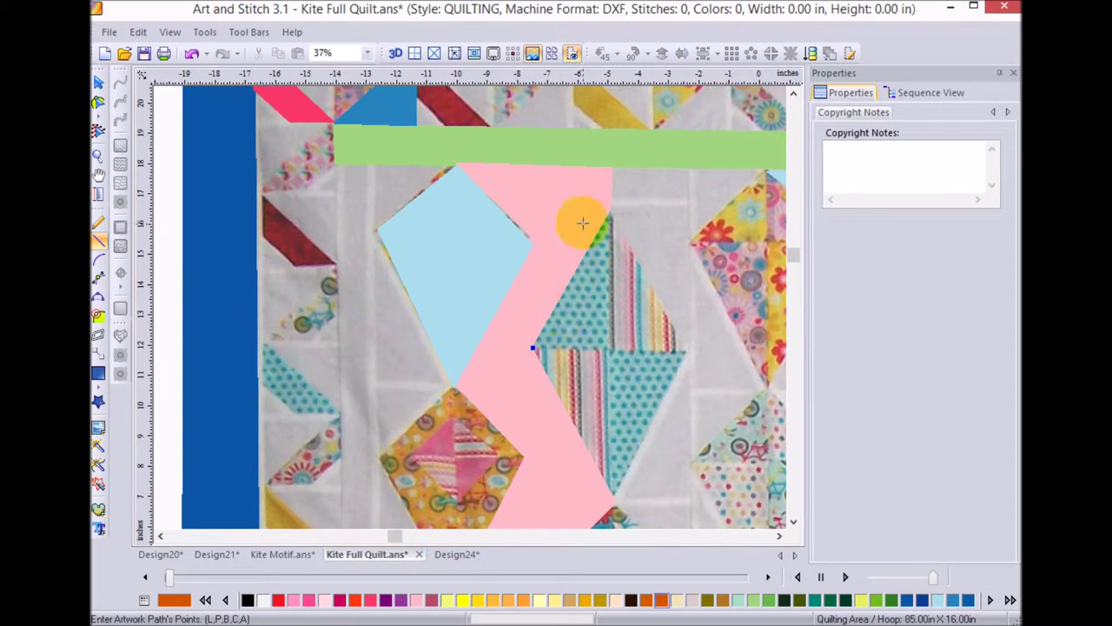
{"action": "left_click", "coordinate": [608, 212]}
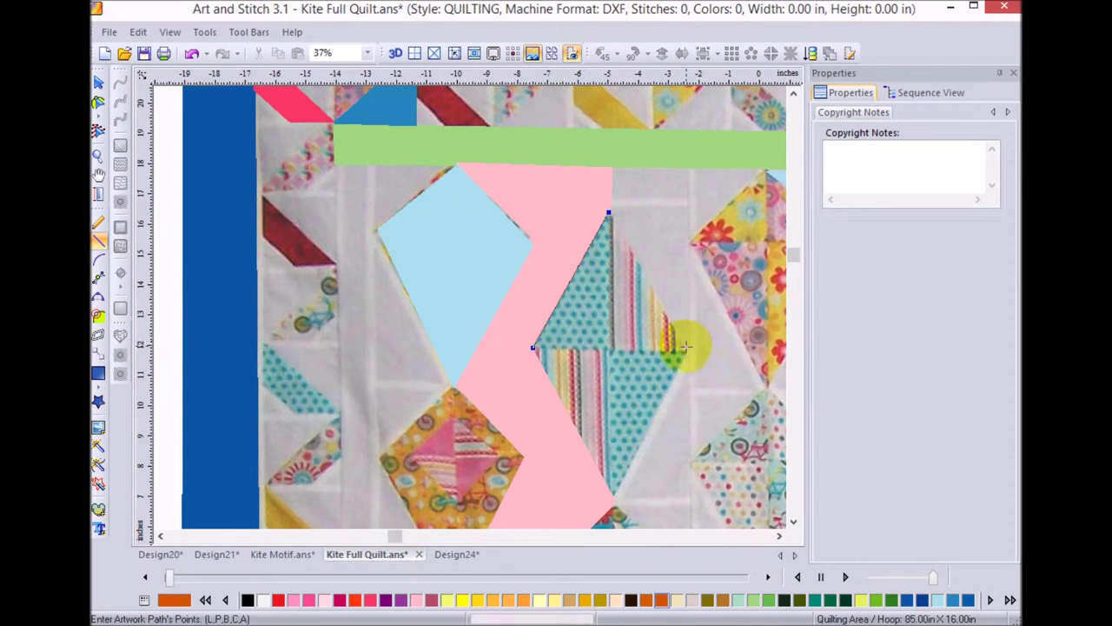
{"action": "left_click", "coordinate": [686, 351]}
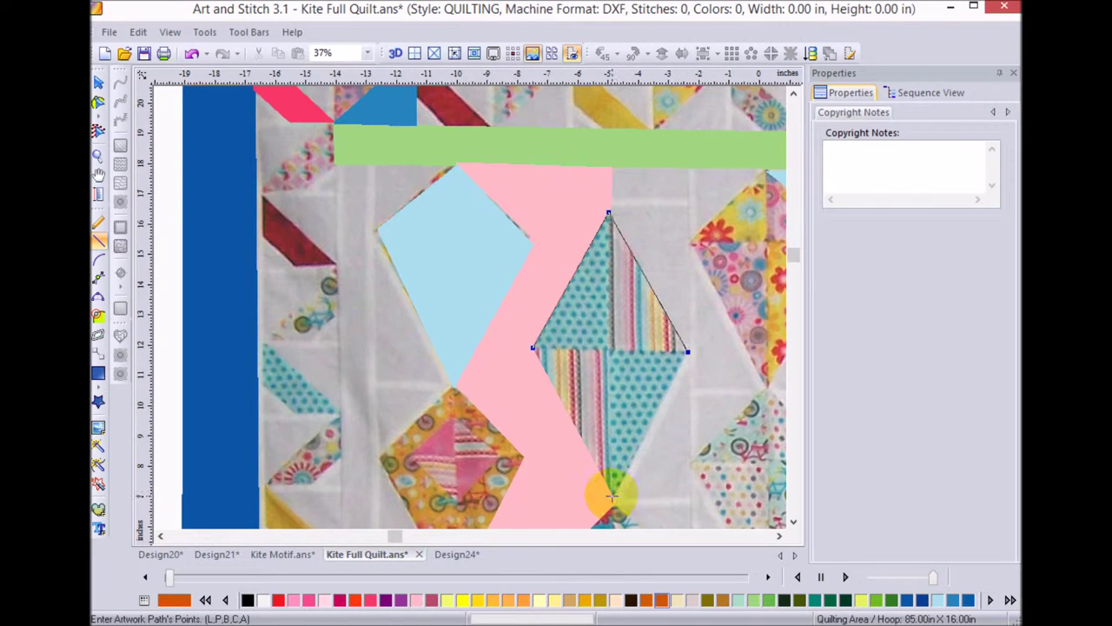
{"action": "left_click", "coordinate": [611, 495]}
{"action": "left_click", "coordinate": [530, 348]}
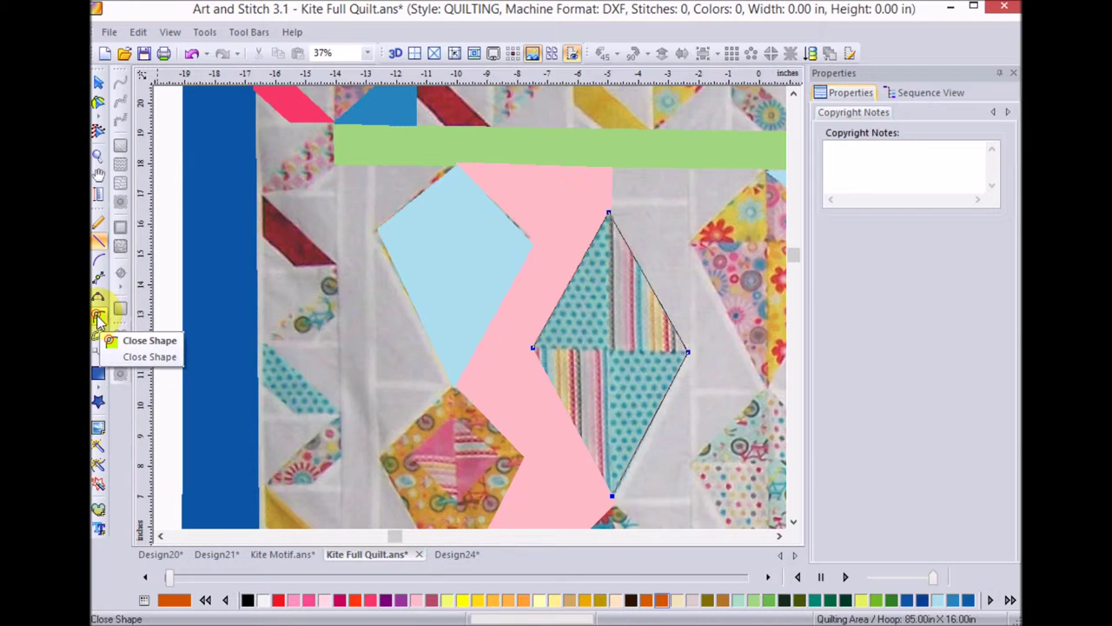
{"action": "left_click", "coordinate": [98, 318]}
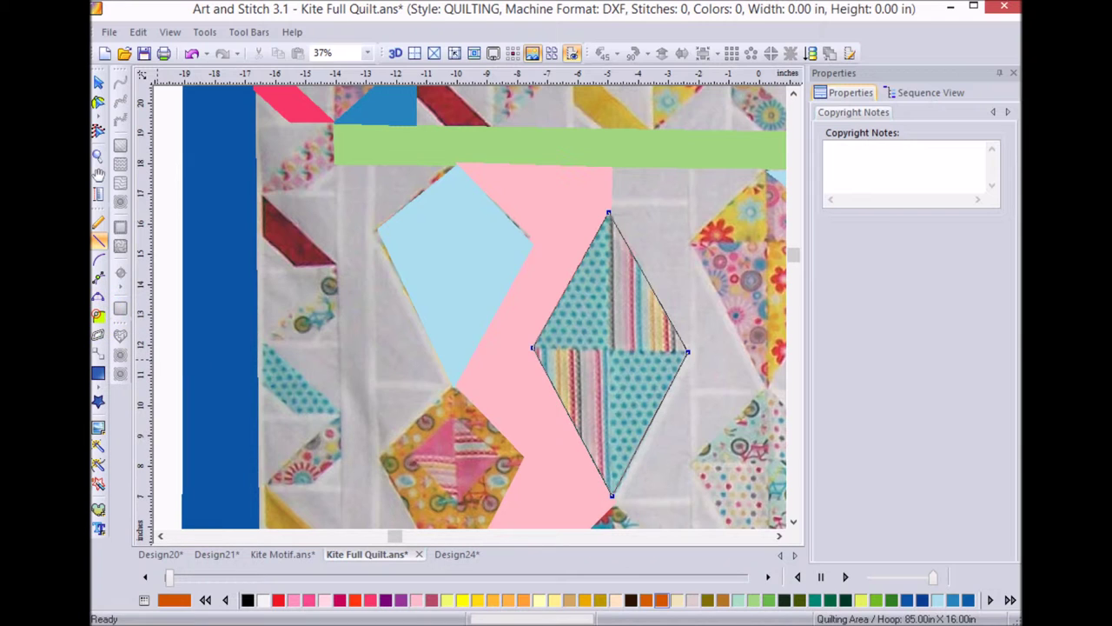
- Zoom in on the traced kite outline and select it
{"action": "left_click", "coordinate": [99, 156]}
{"action": "left_click_drag", "start_coordinate": [525, 196], "coordinate": [694, 497]}
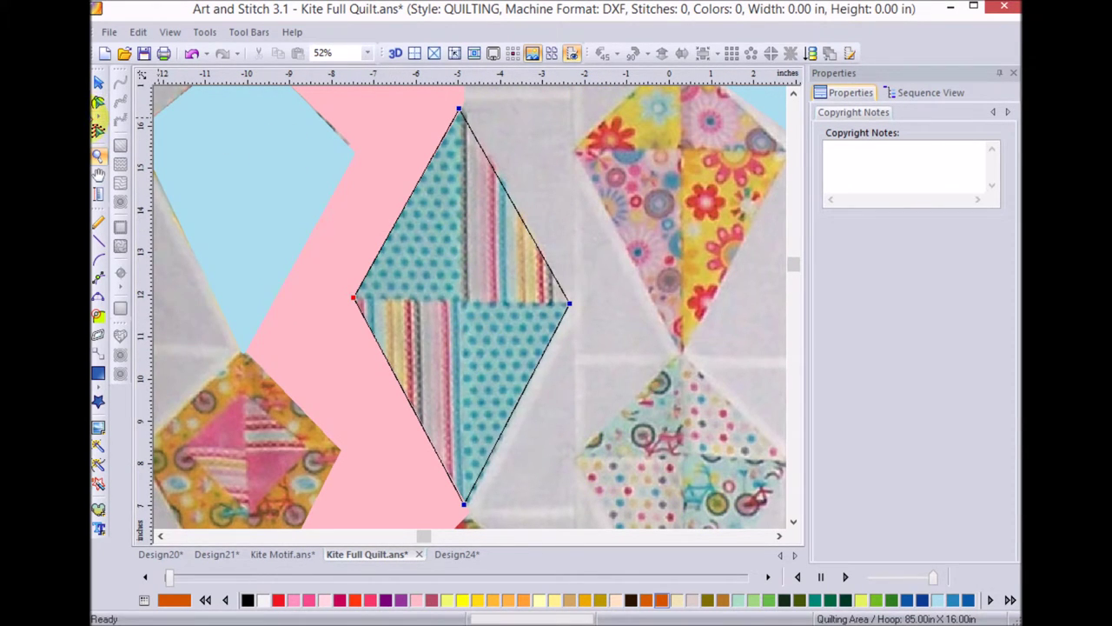
{"action": "left_click", "coordinate": [97, 82]}
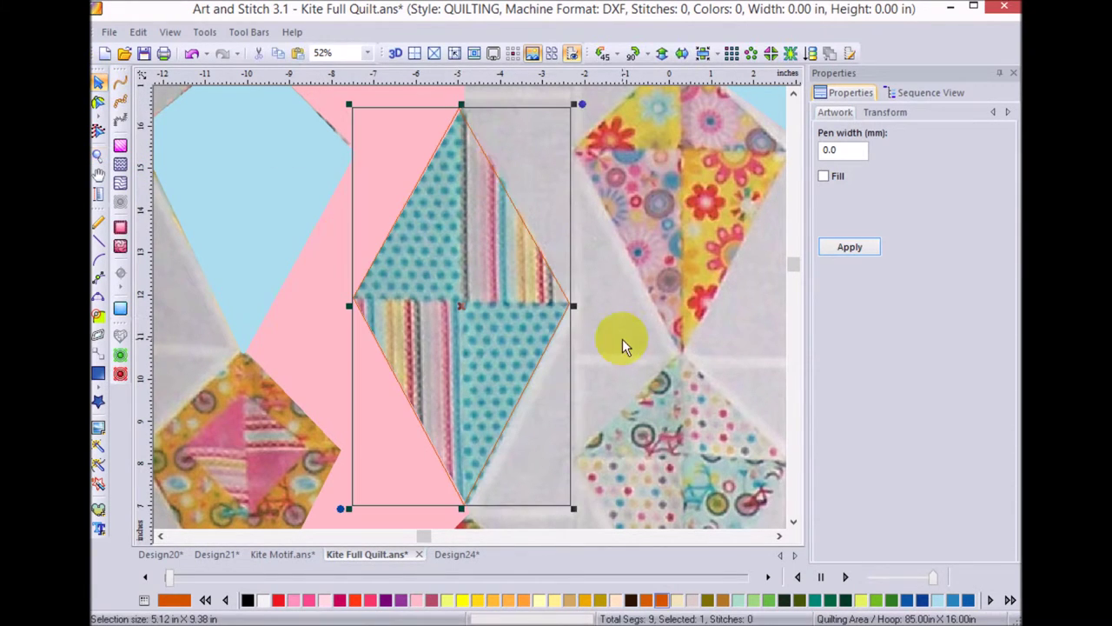
- Fill the kite outline with the KKS Double Kite motif pattern at 75 mm pattern size
{"action": "left_click", "coordinate": [123, 123]}
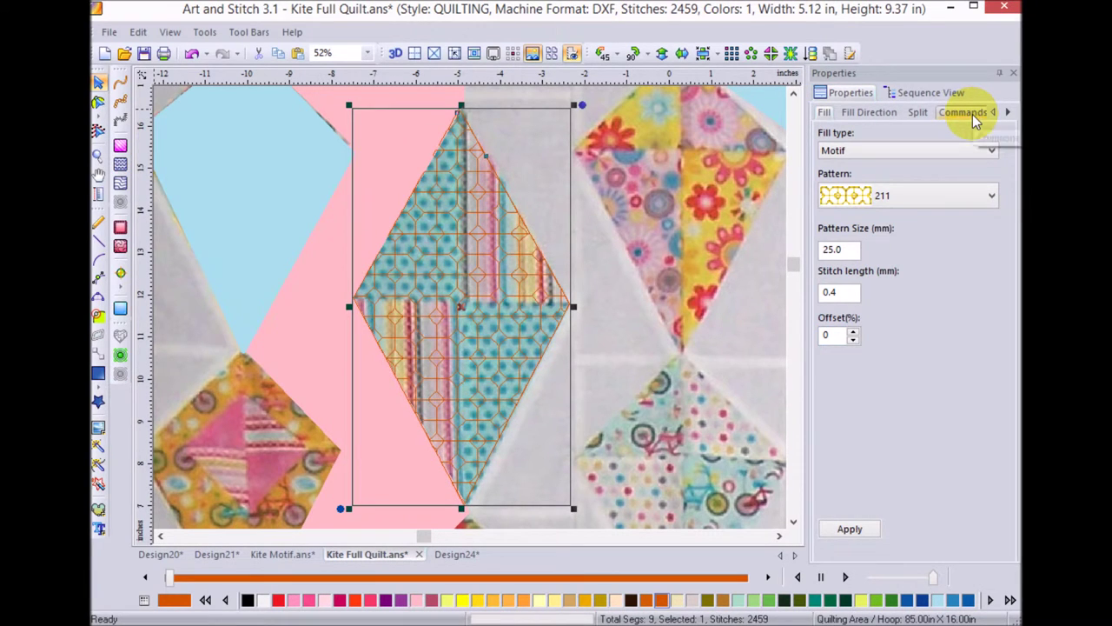
{"action": "left_click", "coordinate": [993, 196]}
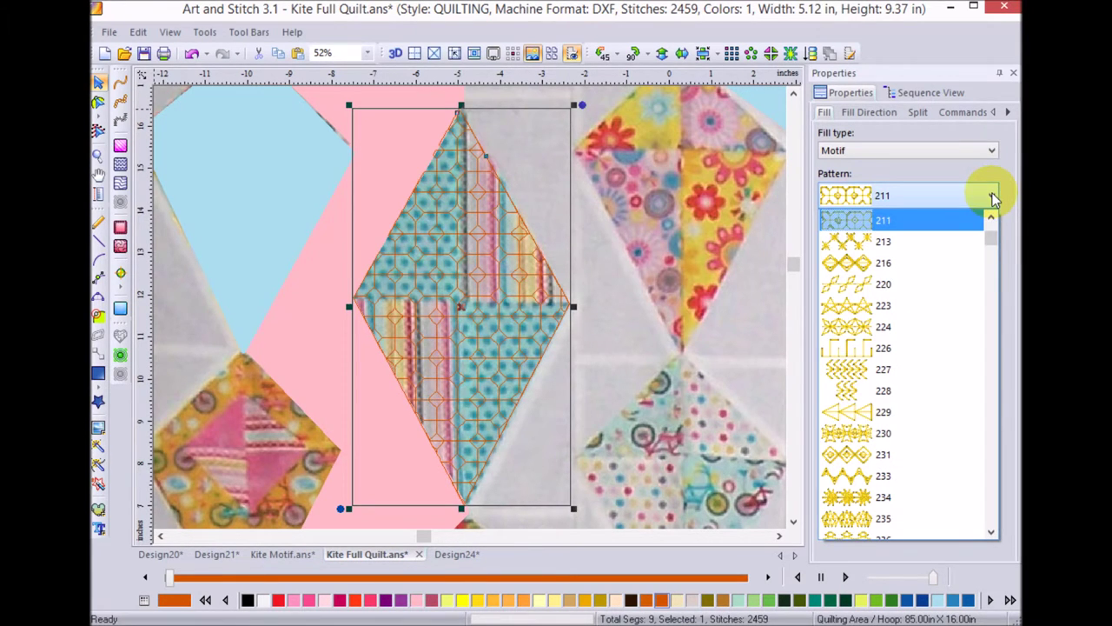
{"action": "left_click_drag", "start_coordinate": [994, 237], "coordinate": [1015, 526]}
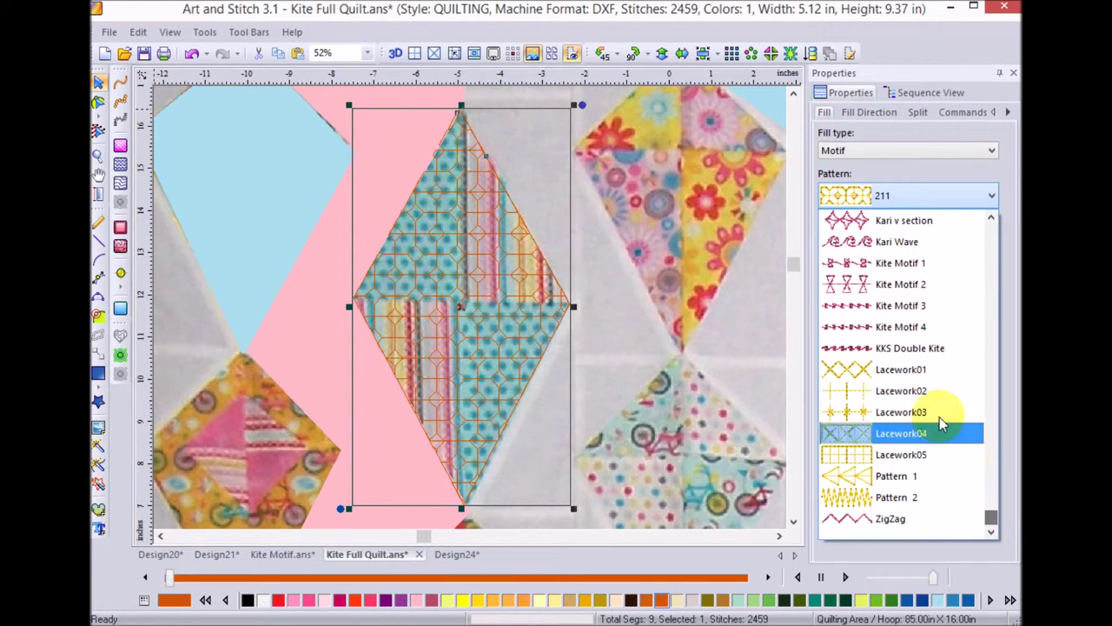
{"action": "left_click", "coordinate": [935, 352]}
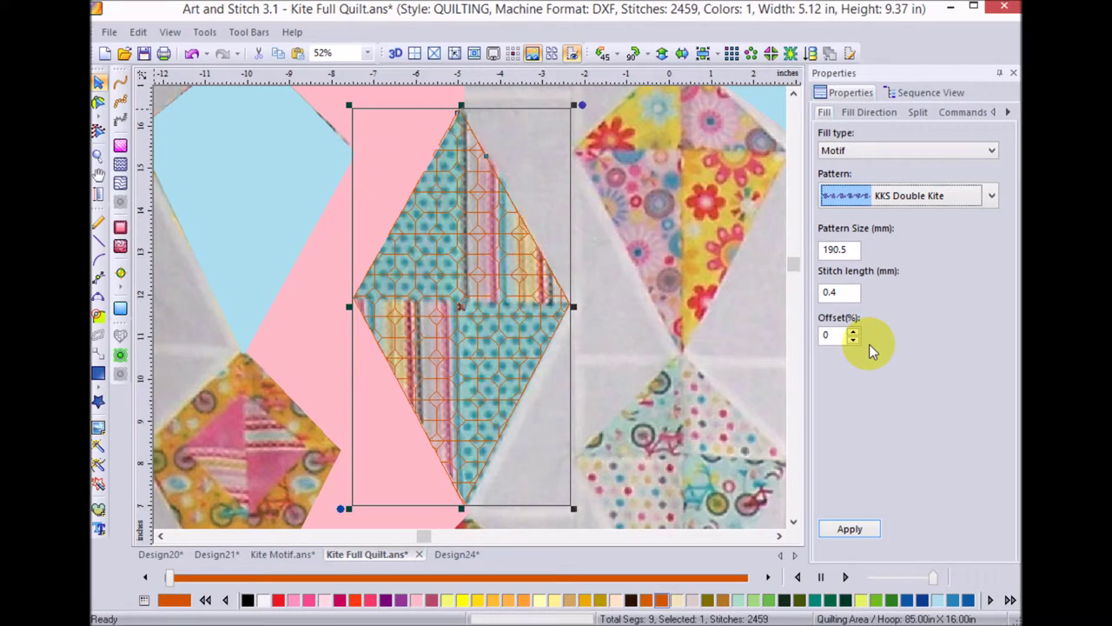
{"action": "left_click", "coordinate": [847, 250]}
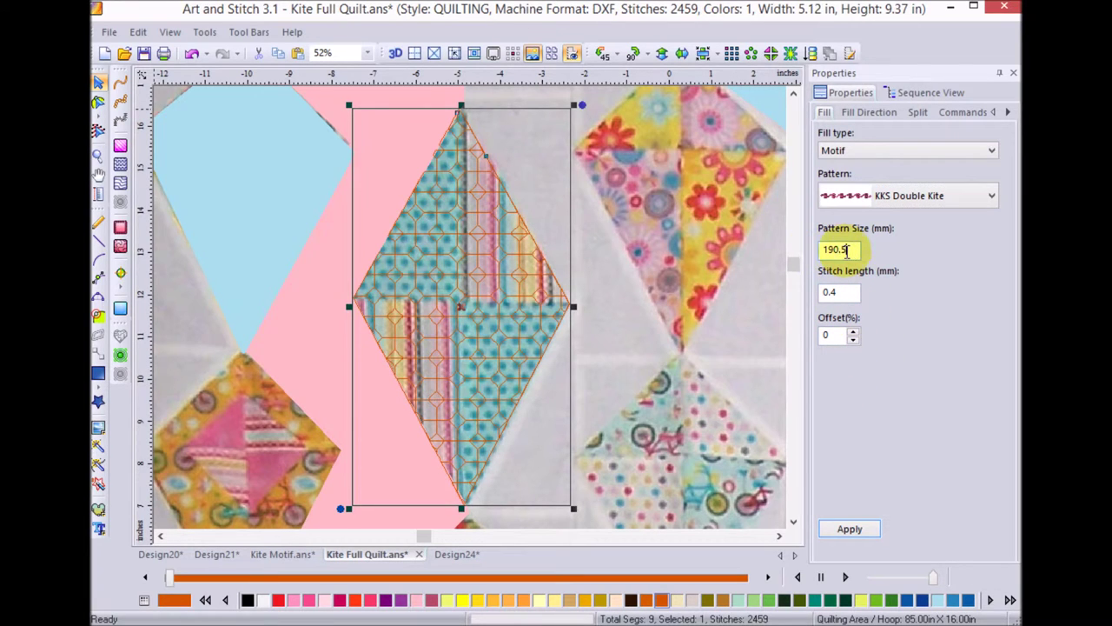
{"action": "left_click_drag", "start_coordinate": [847, 250], "coordinate": [780, 263]}
{"action": "type", "text": "75"}
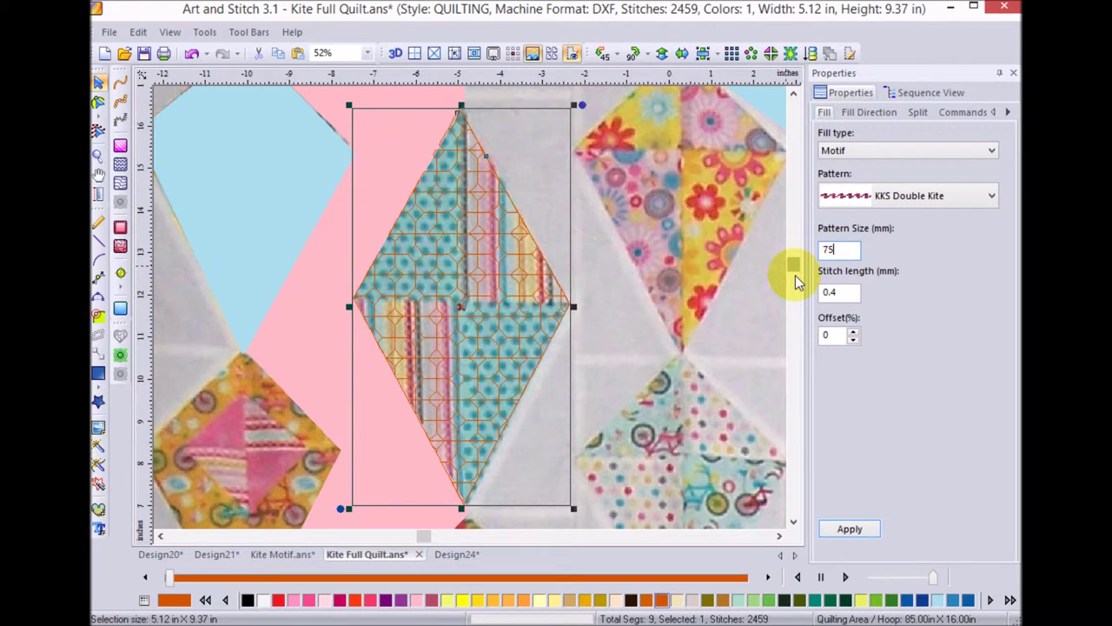
{"action": "left_click", "coordinate": [852, 529]}
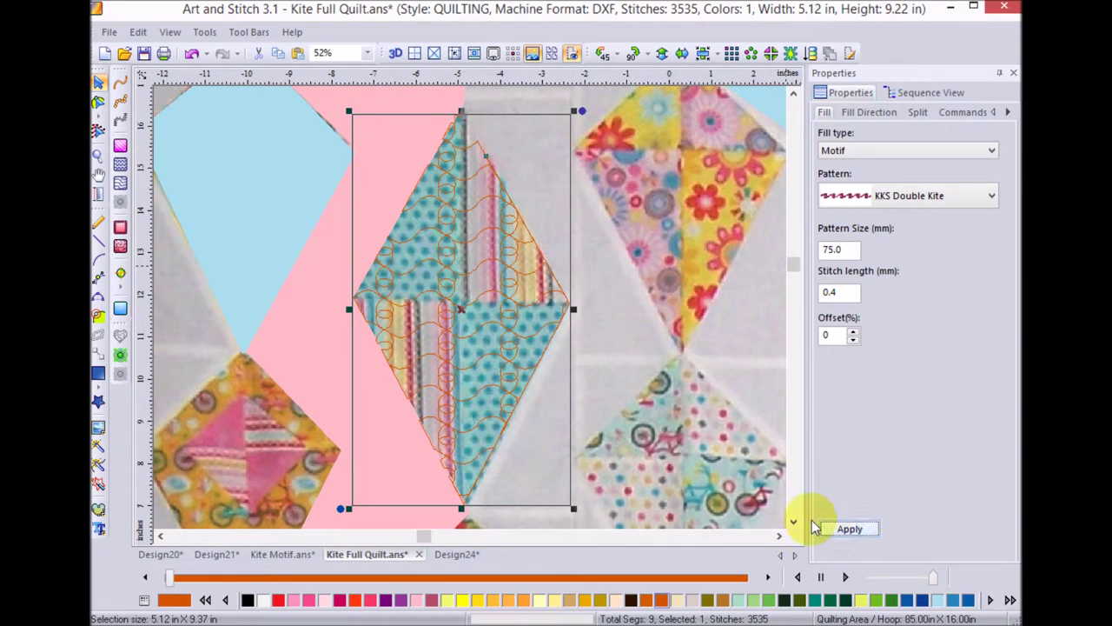
- Make the kite stitches black, hide the quilt backdrop, and apply a 25% fill offset
{"action": "left_click", "coordinate": [632, 602]}
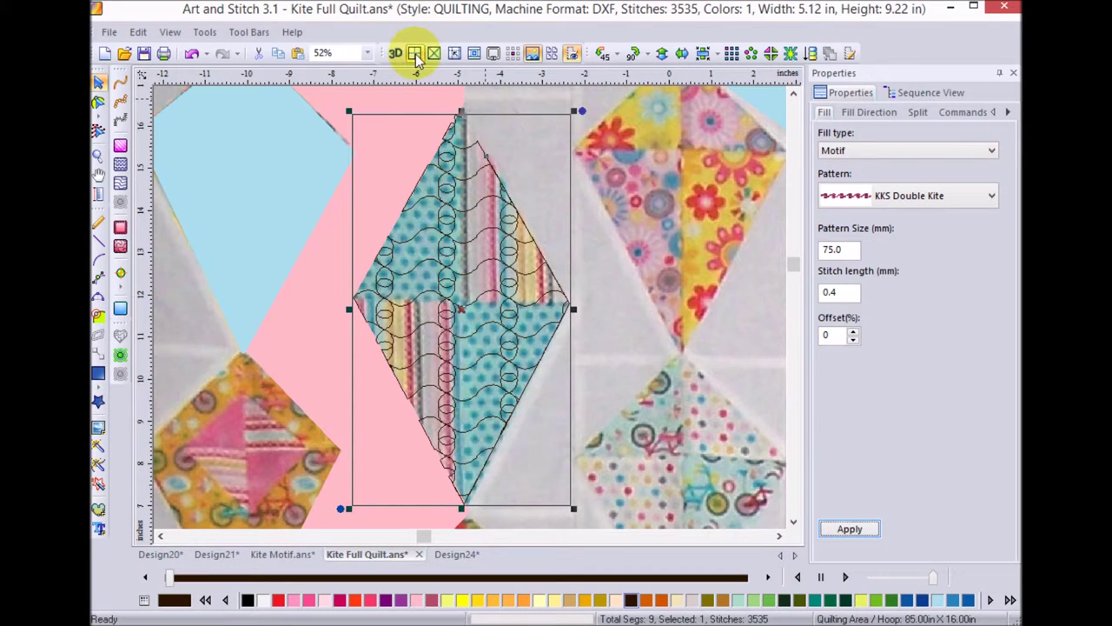
{"action": "left_click", "coordinate": [533, 55]}
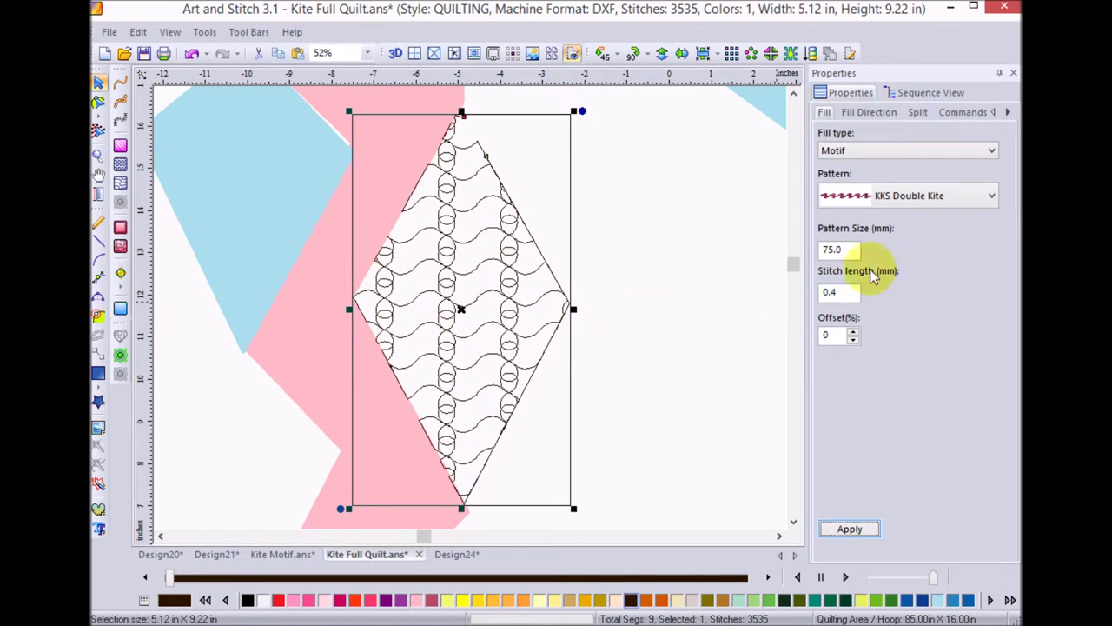
{"action": "double_click", "coordinate": [830, 334]}
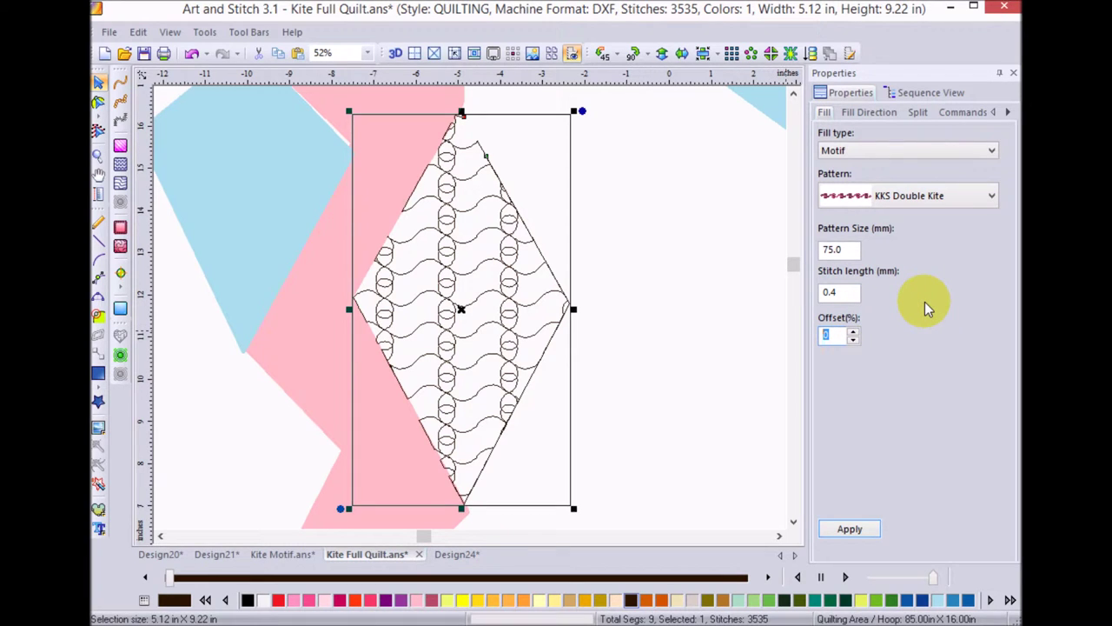
{"action": "type", "text": "25"}
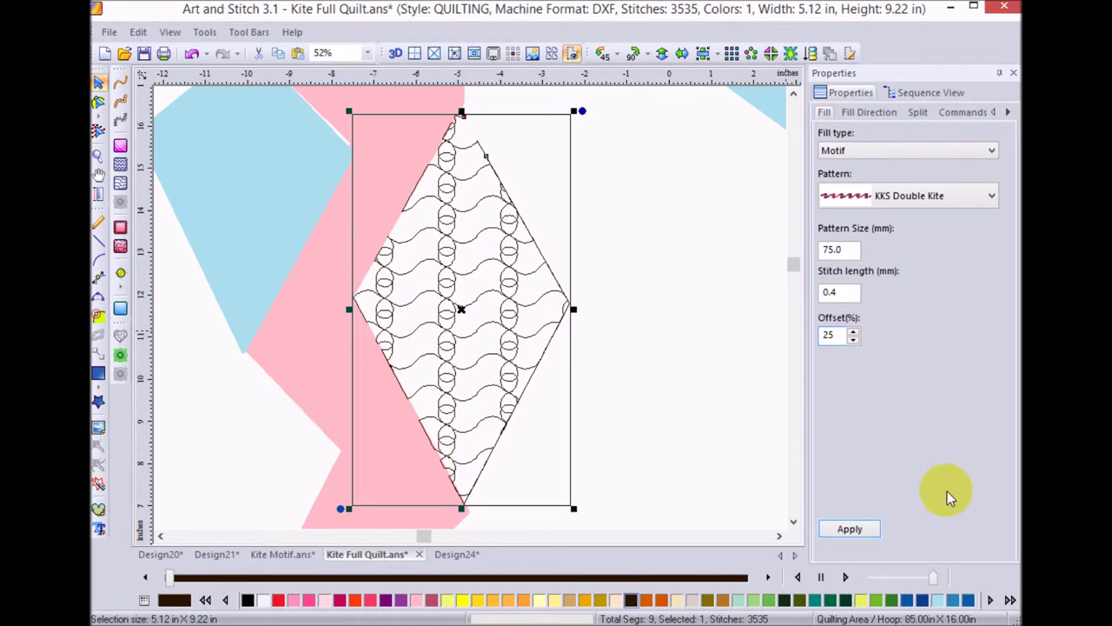
{"action": "left_click", "coordinate": [855, 530]}
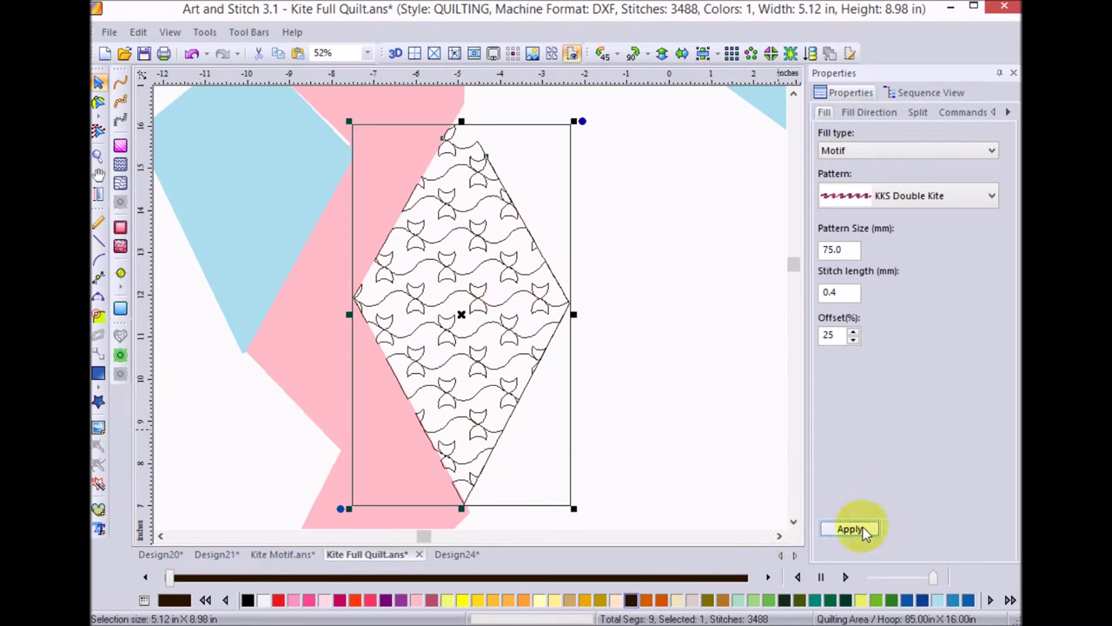
{"action": "left_click", "coordinate": [851, 529]}
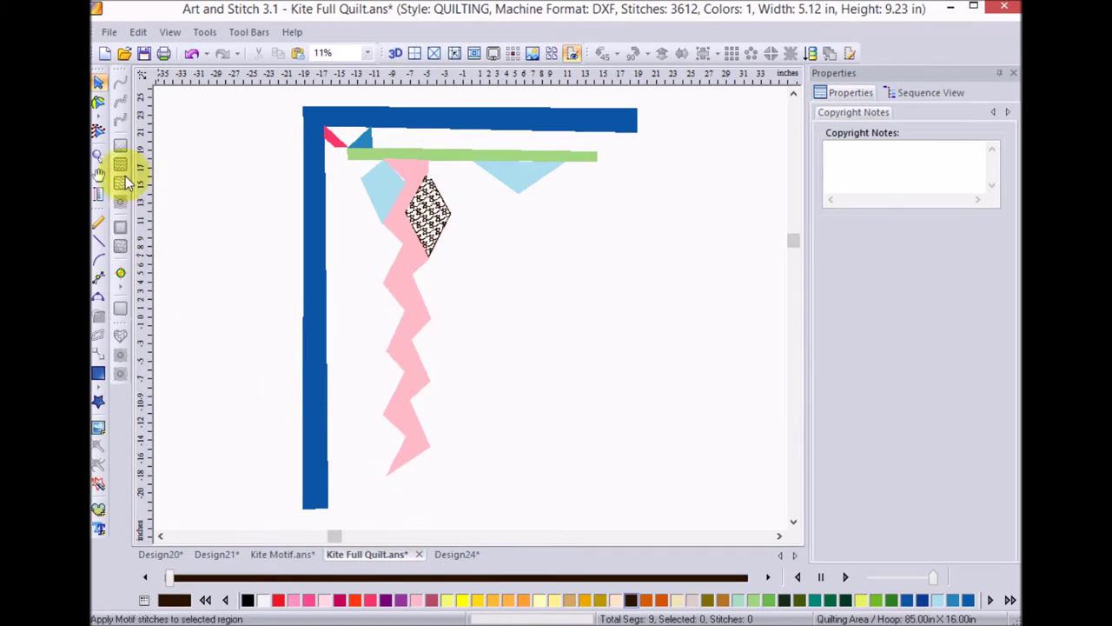
- Draw an eleven-point wavy curve from below the green strip down the pink zigzag to its bottom tip
{"action": "left_click", "coordinate": [99, 261]}
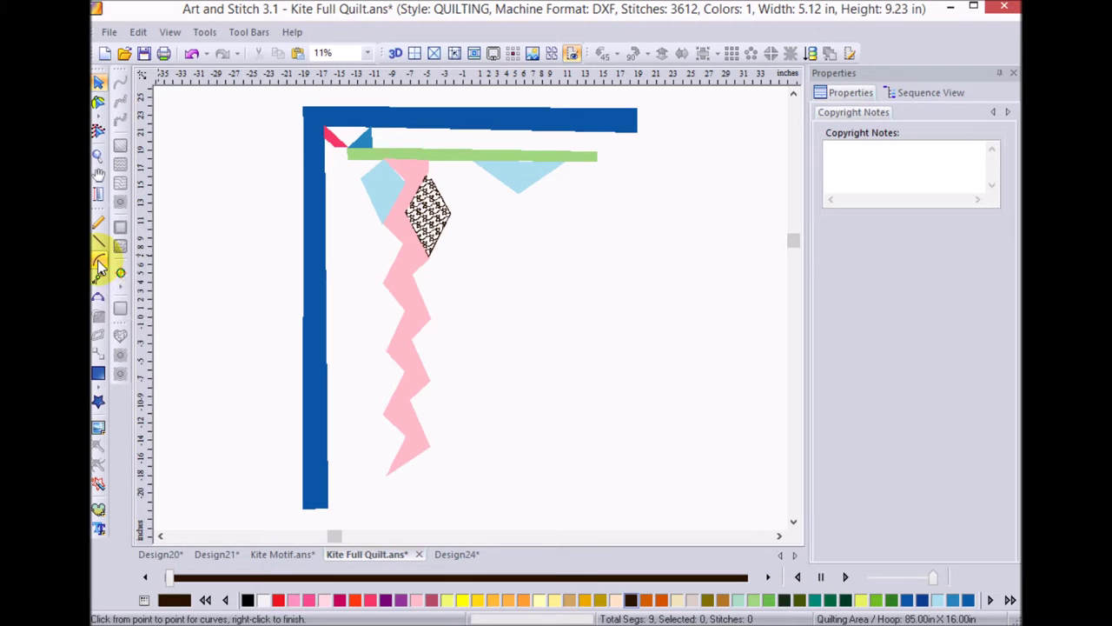
{"action": "left_click", "coordinate": [403, 158]}
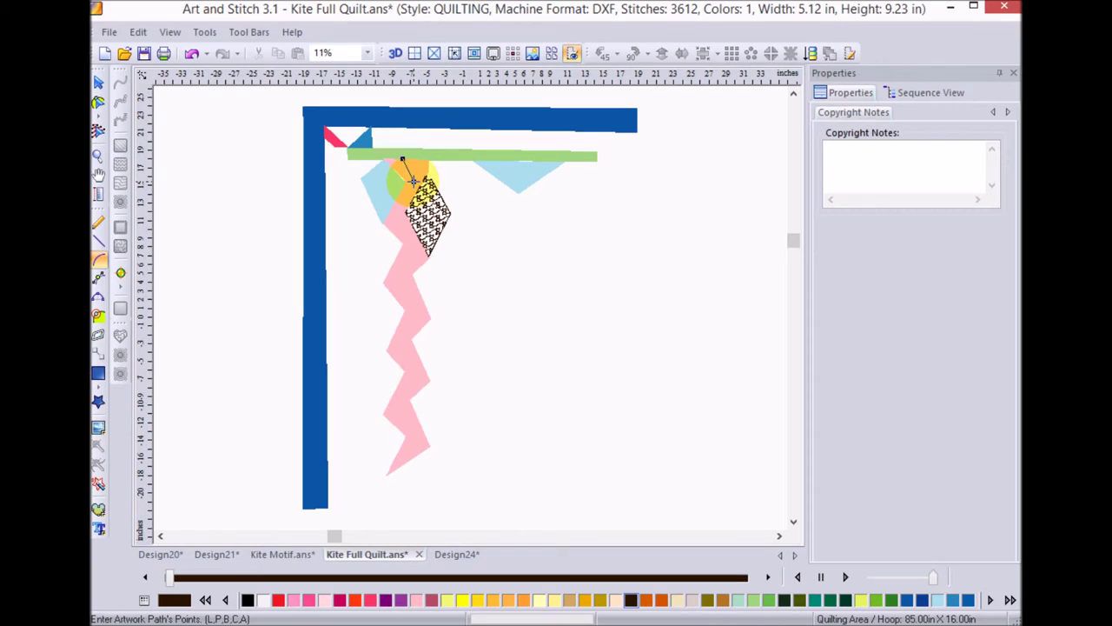
{"action": "left_click", "coordinate": [414, 181]}
{"action": "left_click", "coordinate": [394, 218]}
{"action": "left_click", "coordinate": [416, 253]}
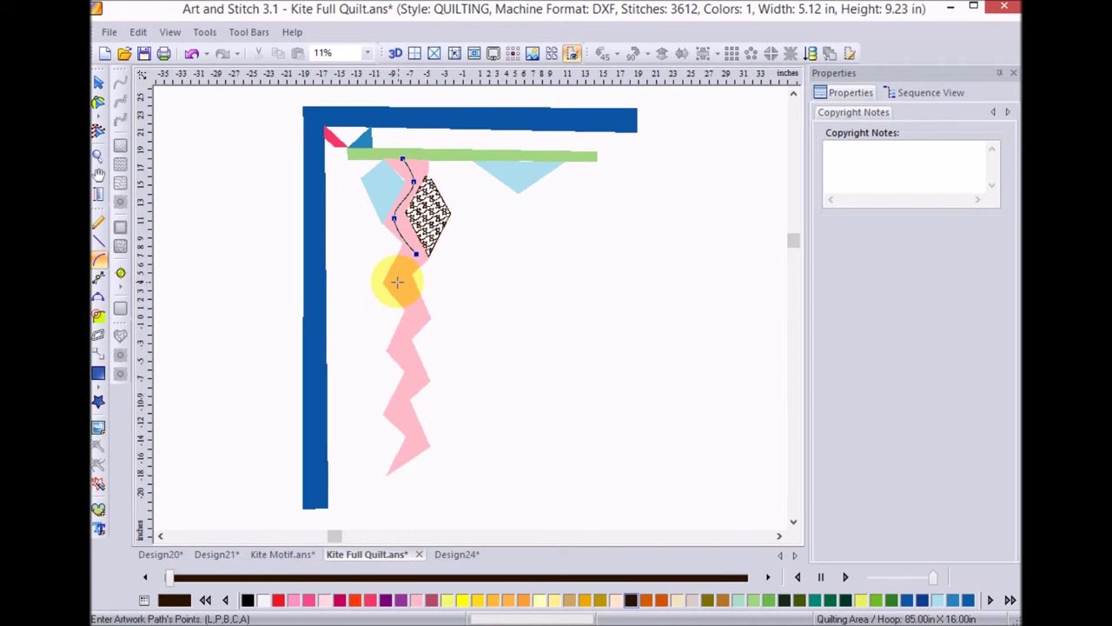
{"action": "left_click", "coordinate": [396, 279]}
{"action": "left_click", "coordinate": [417, 314]}
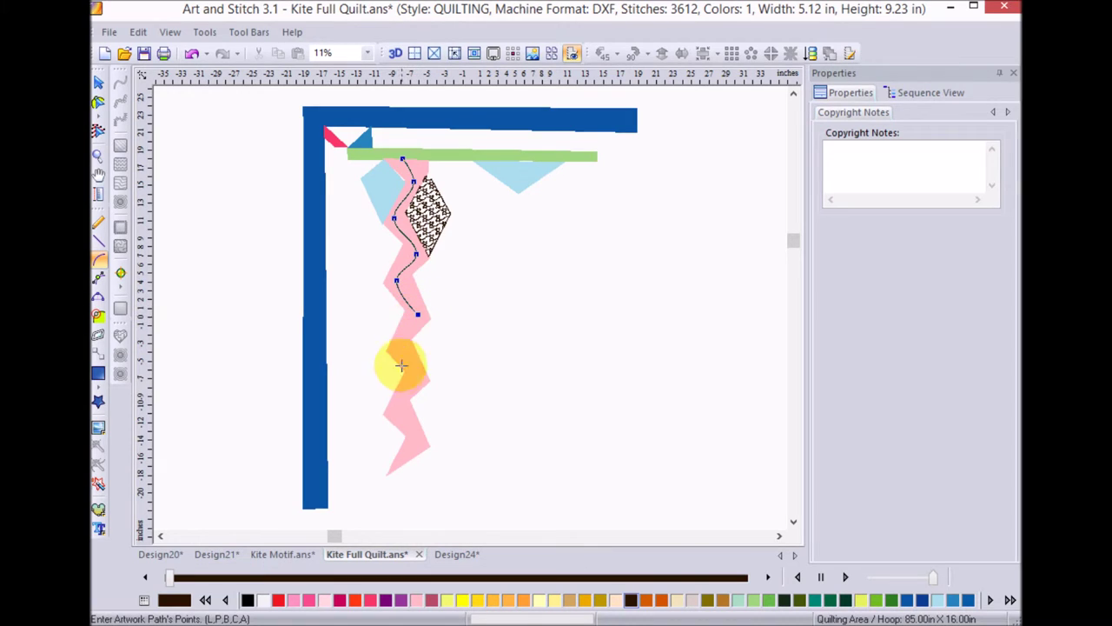
{"action": "left_click", "coordinate": [400, 347]}
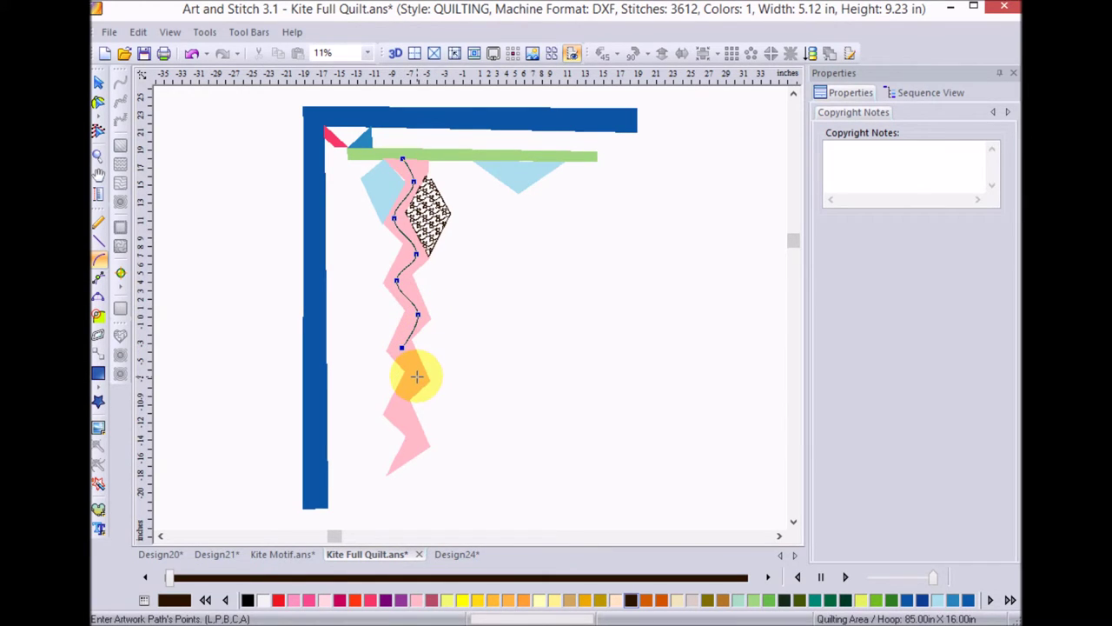
{"action": "left_click", "coordinate": [416, 377]}
{"action": "left_click", "coordinate": [397, 409]}
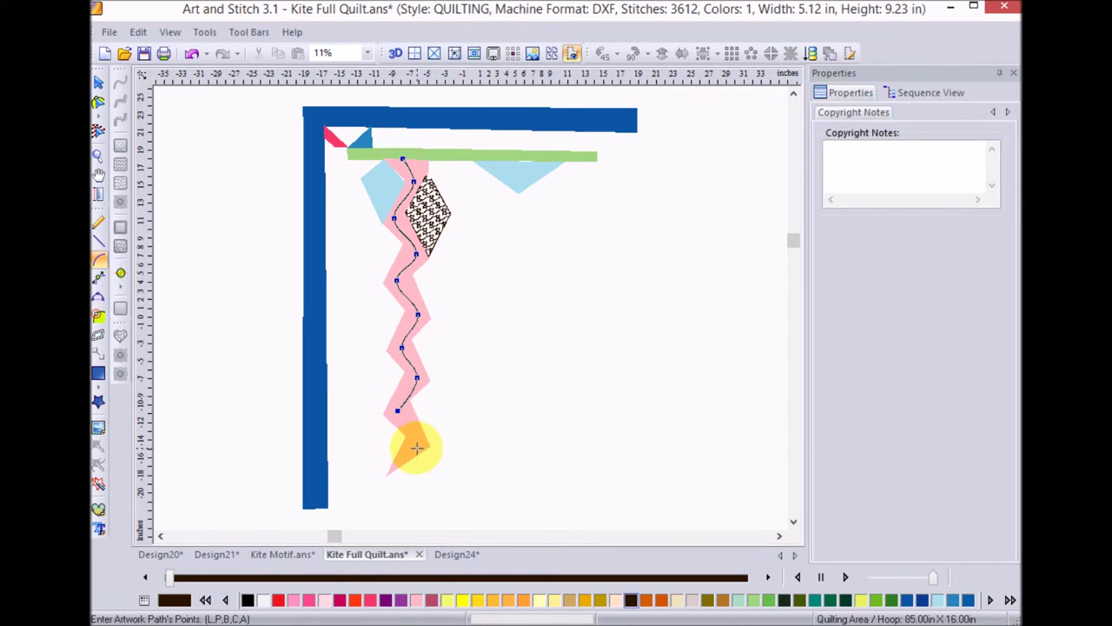
{"action": "left_click", "coordinate": [415, 442]}
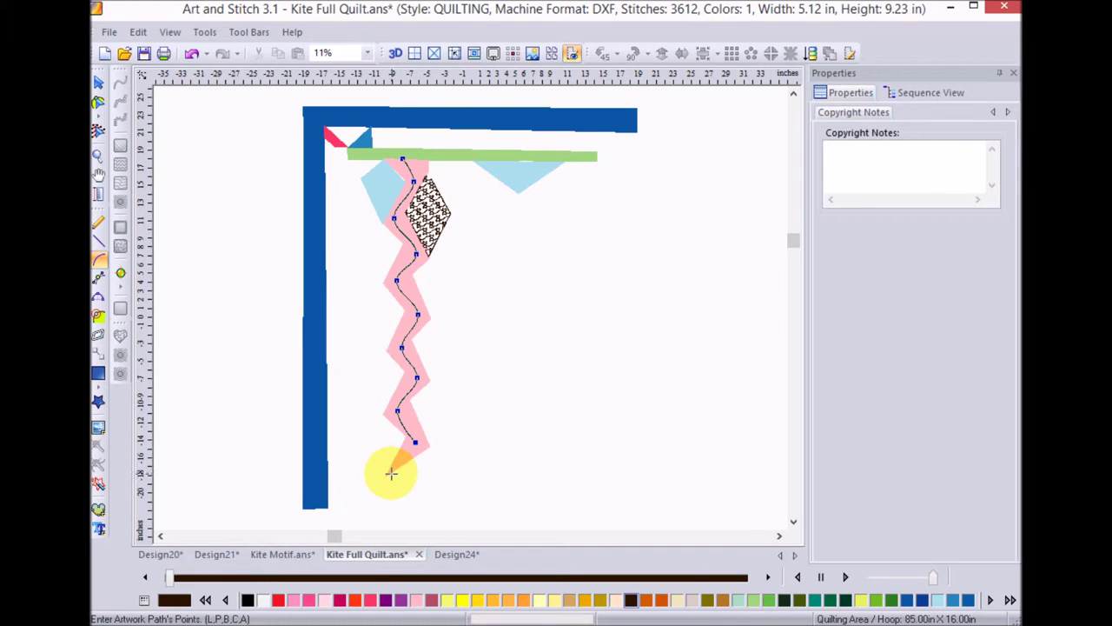
{"action": "left_click", "coordinate": [388, 473]}
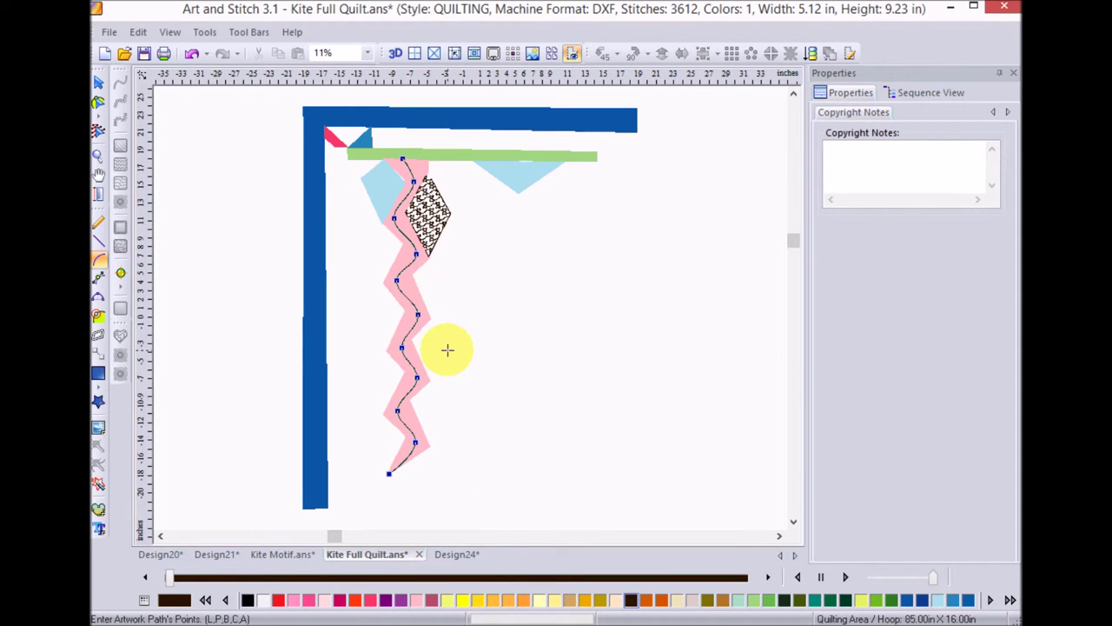
- Stitch the zigzag curve as a KKS Double Kite motif run at stitch length 75
{"action": "left_click", "coordinate": [98, 84]}
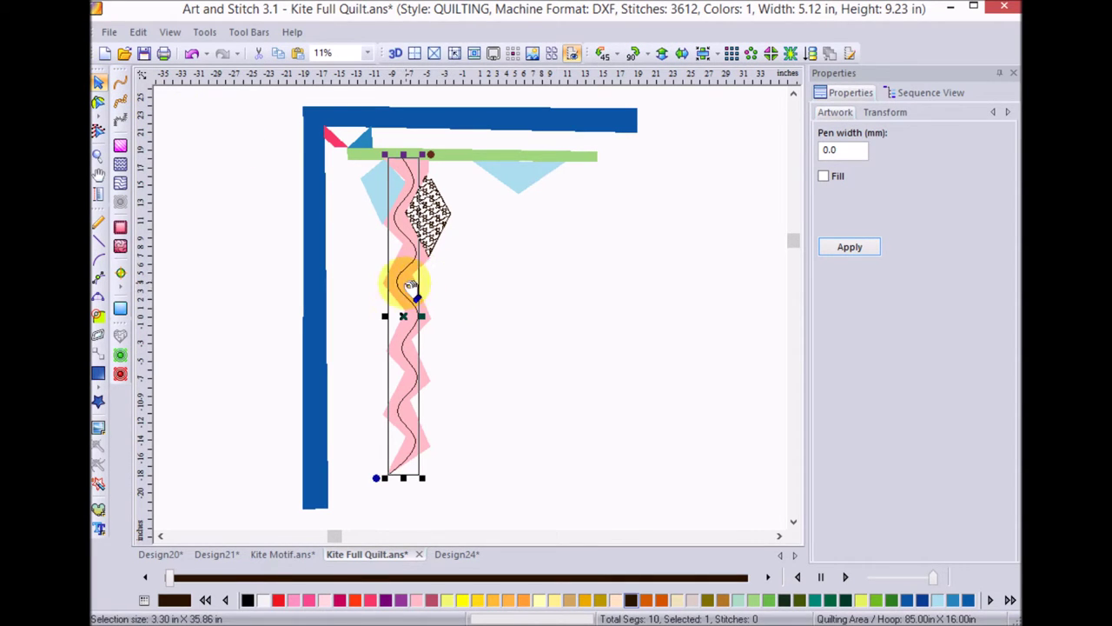
{"action": "left_click", "coordinate": [120, 104]}
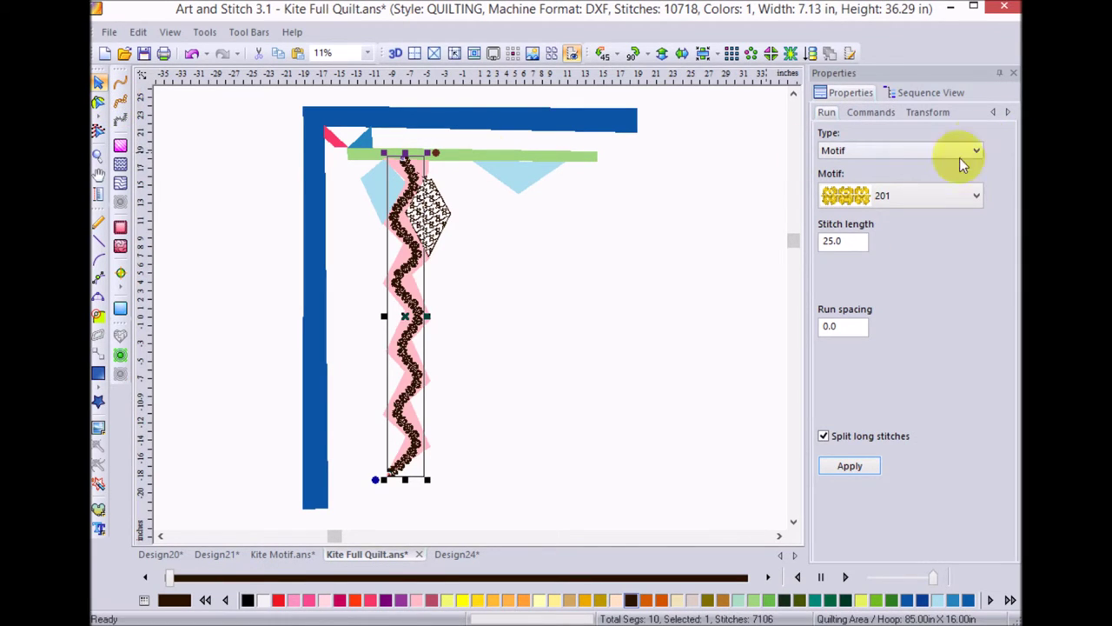
{"action": "left_click", "coordinate": [975, 197]}
{"action": "left_click_drag", "start_coordinate": [977, 223], "coordinate": [985, 460]}
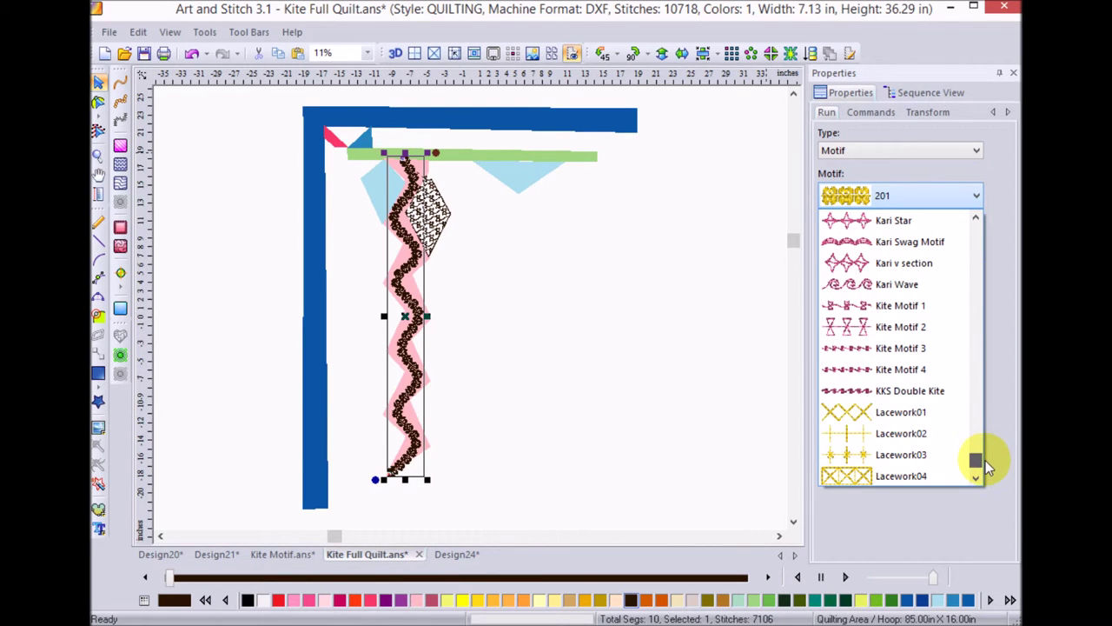
{"action": "left_click", "coordinate": [923, 393]}
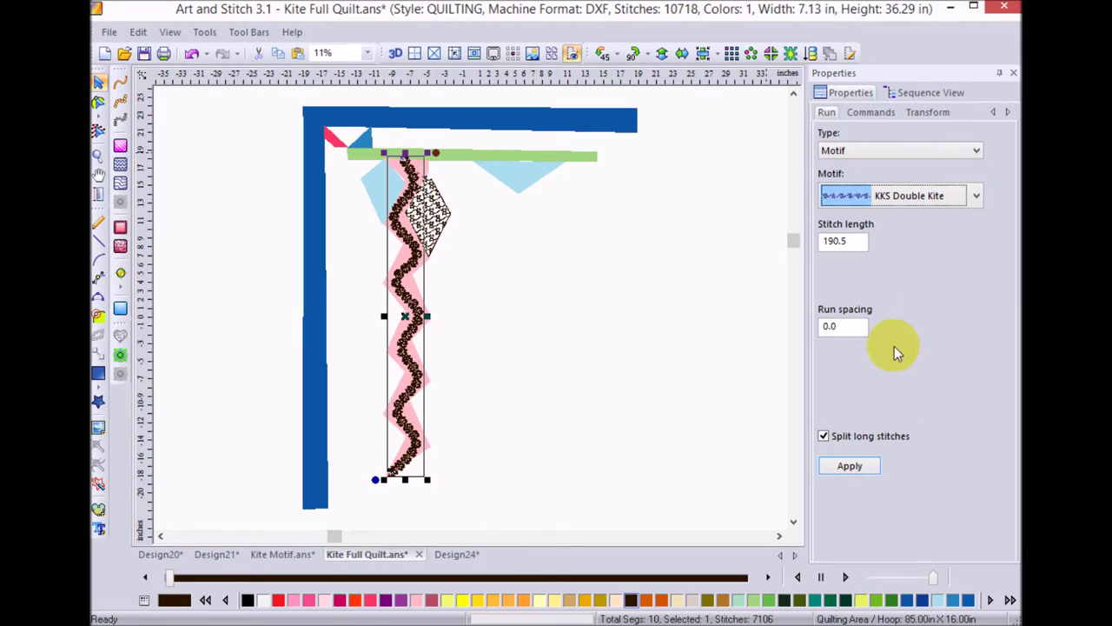
{"action": "left_click_drag", "start_coordinate": [856, 243], "coordinate": [791, 243]}
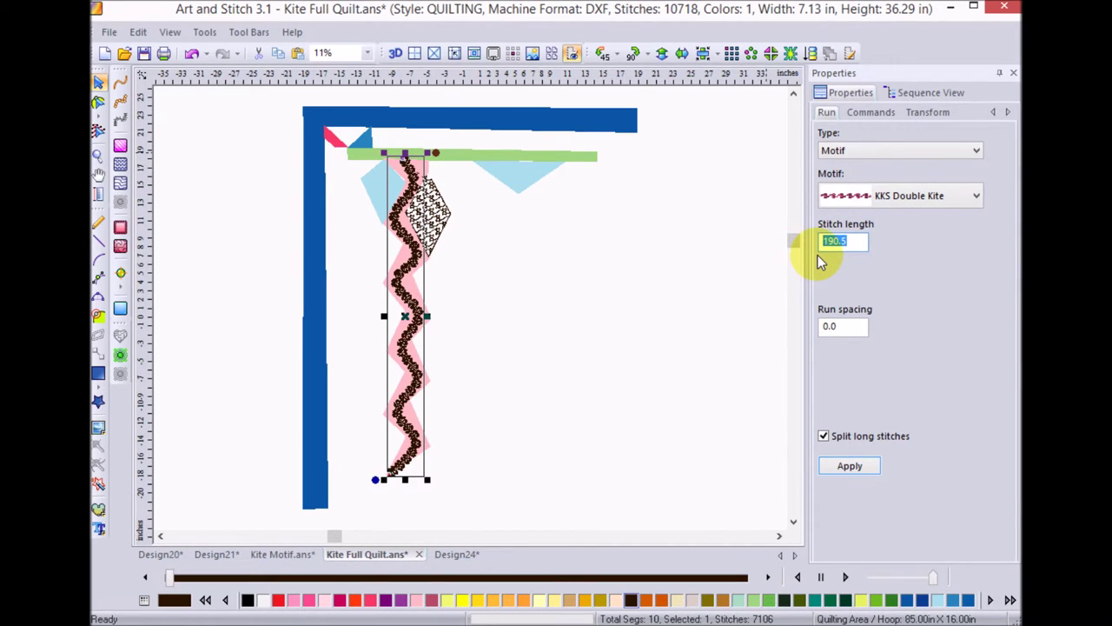
{"action": "type", "text": "75"}
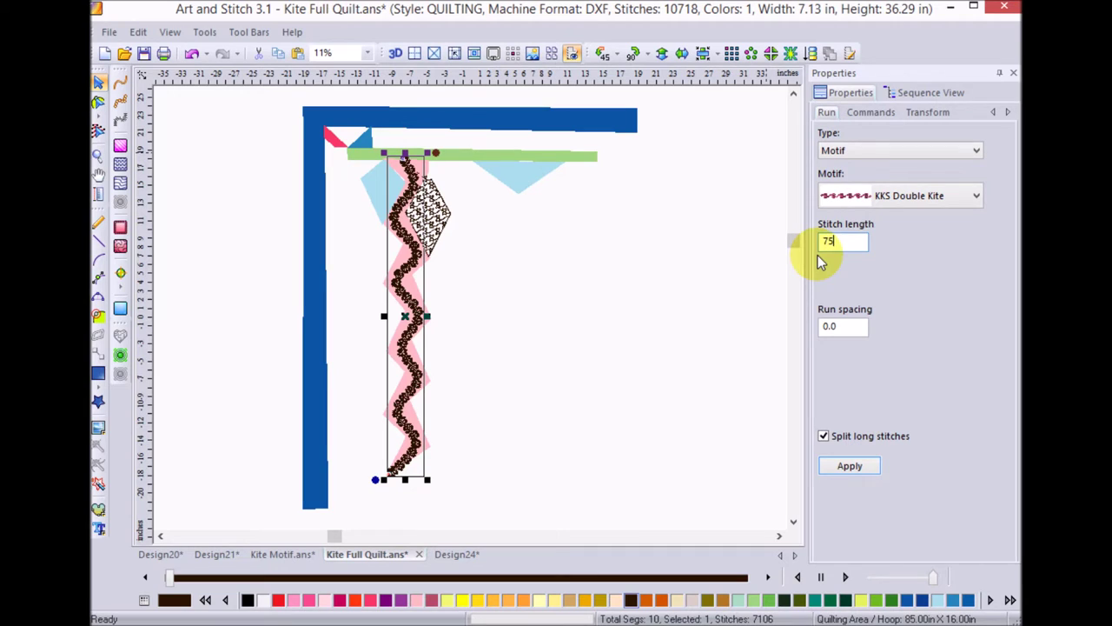
{"action": "left_click", "coordinate": [851, 466]}
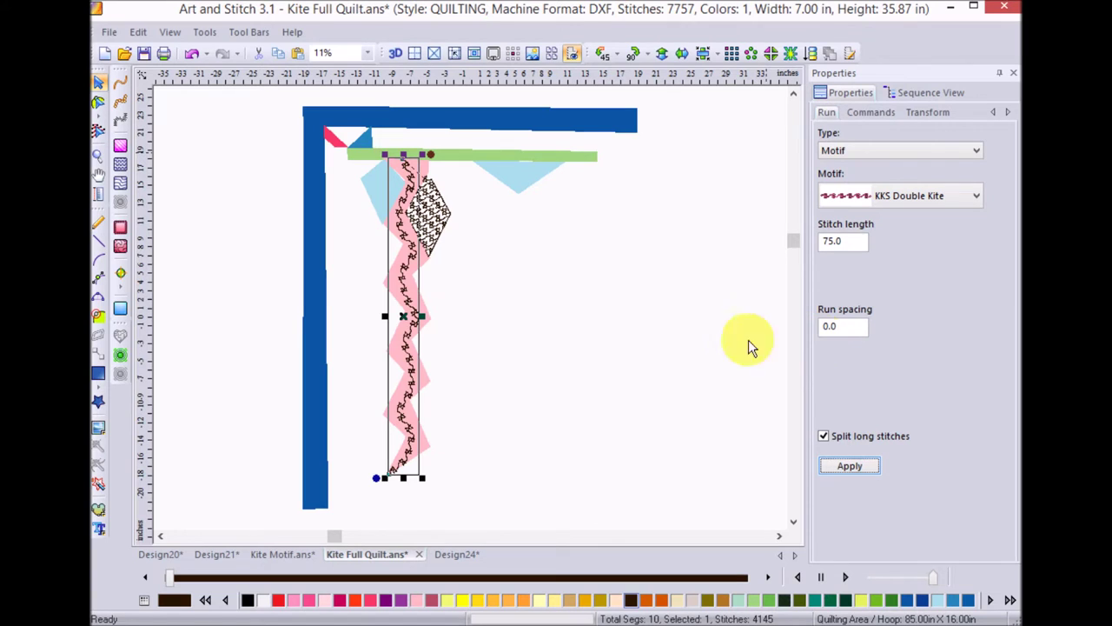
{"action": "left_click", "coordinate": [518, 345]}
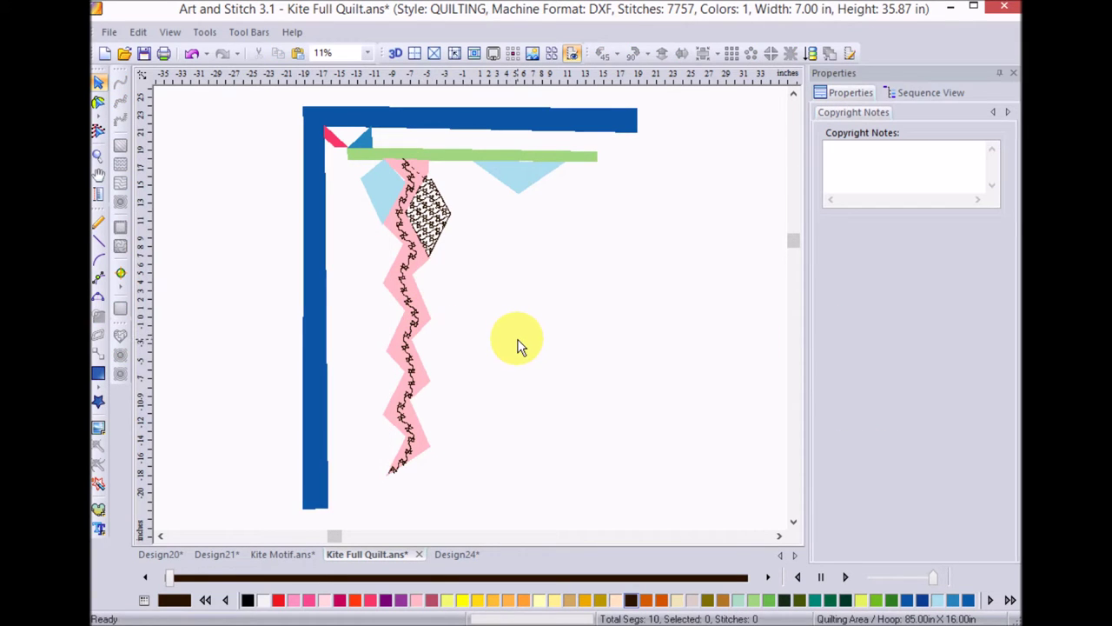
- Open the Navigator, zoom to 93% and pan along the zigzag's Double Kite stitching
{"action": "key", "text": "n"}
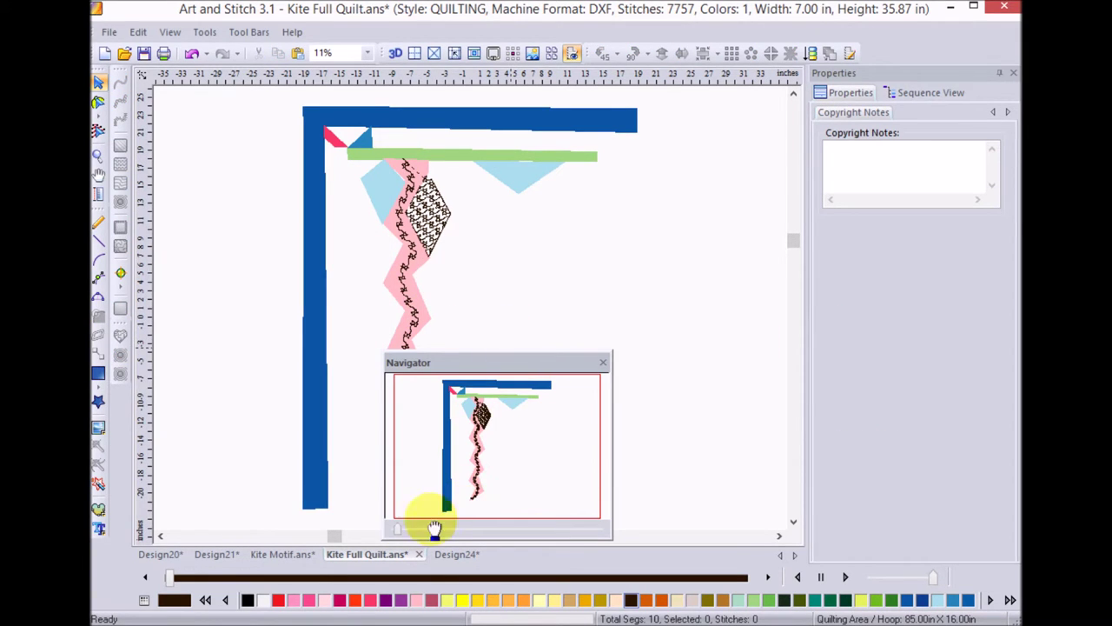
{"action": "left_click_drag", "start_coordinate": [396, 530], "coordinate": [424, 528]}
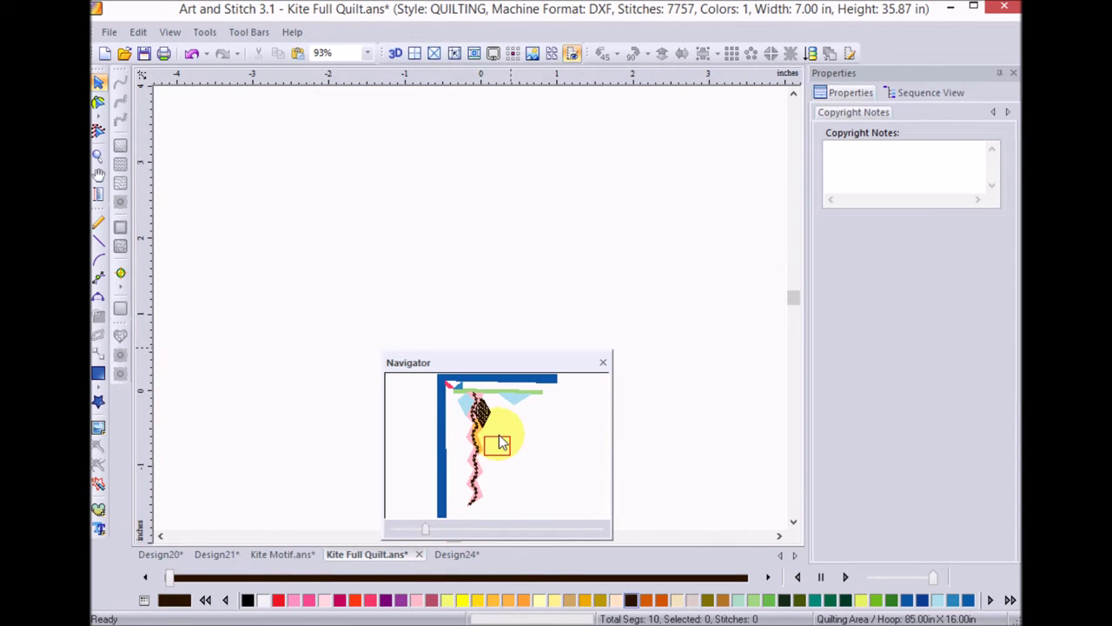
{"action": "left_click_drag", "start_coordinate": [504, 439], "coordinate": [479, 406]}
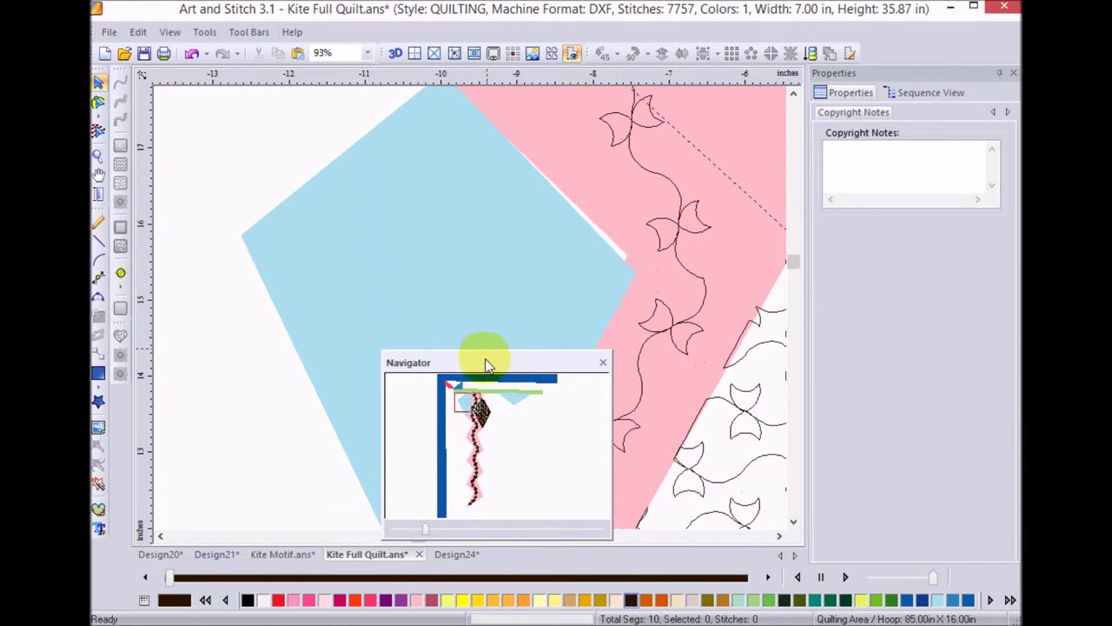
{"action": "left_click_drag", "start_coordinate": [487, 365], "coordinate": [306, 284]}
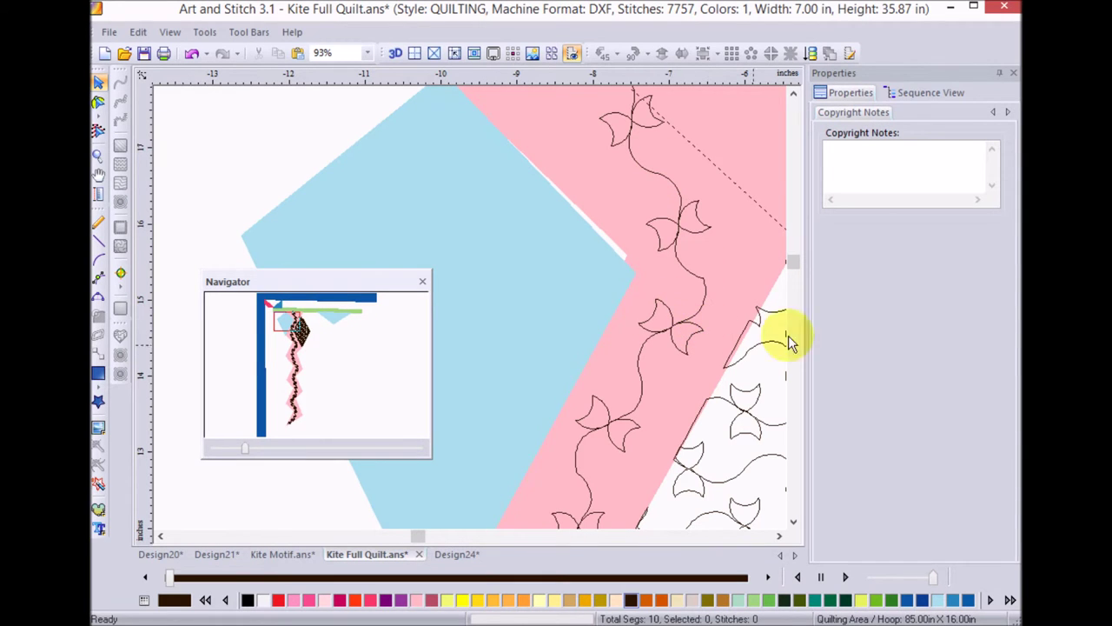
{"action": "left_click_drag", "start_coordinate": [286, 323], "coordinate": [287, 380]}
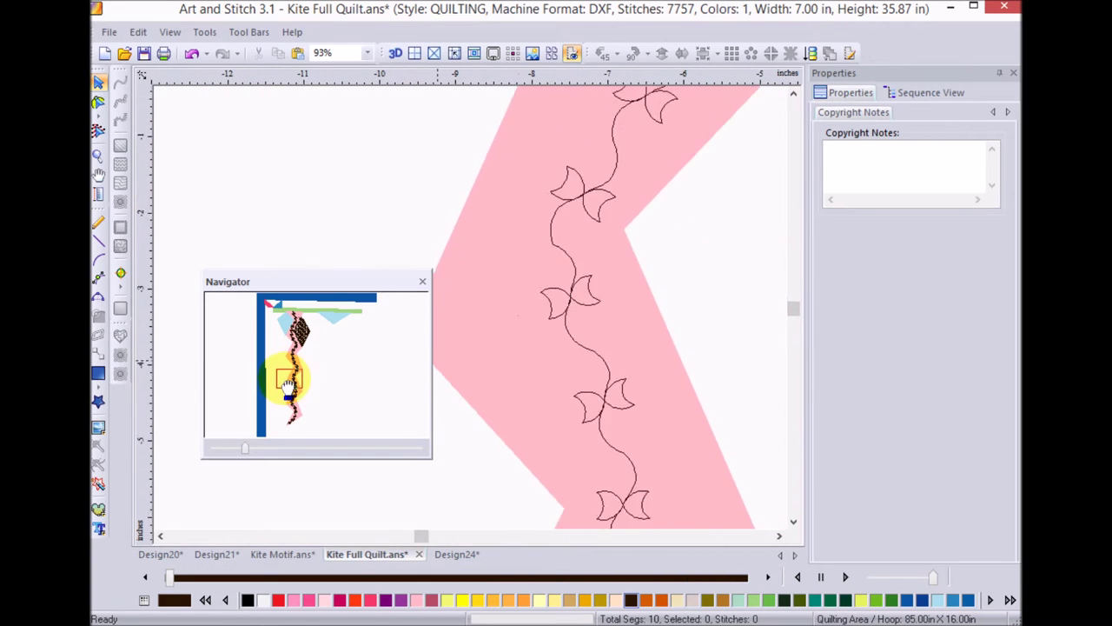
{"action": "left_click_drag", "start_coordinate": [288, 387], "coordinate": [285, 412]}
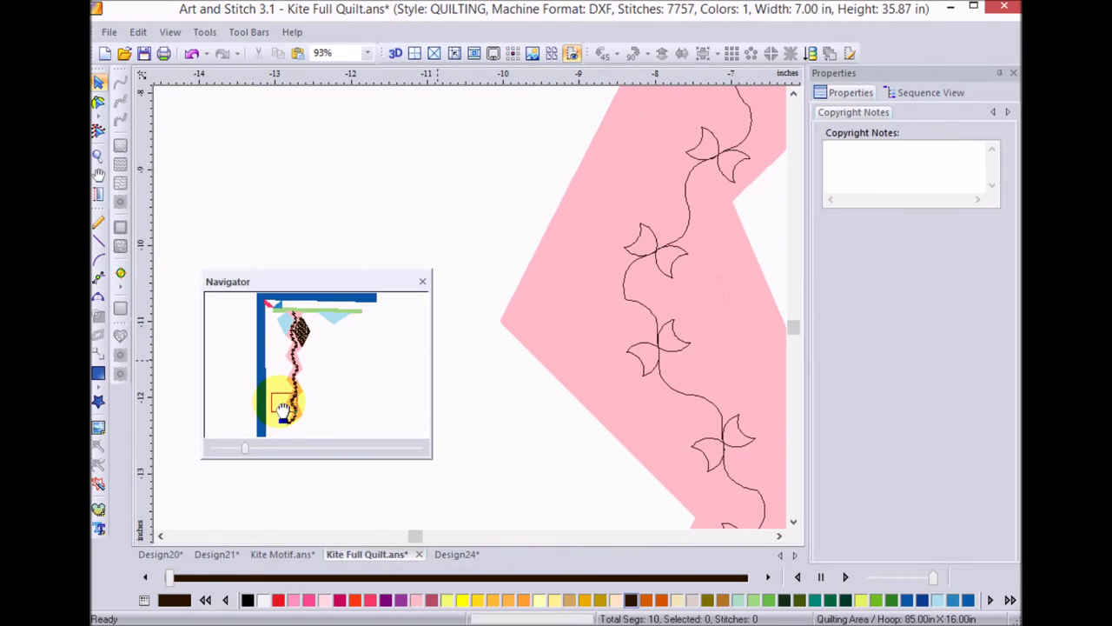
{"action": "left_click", "coordinate": [96, 104]}
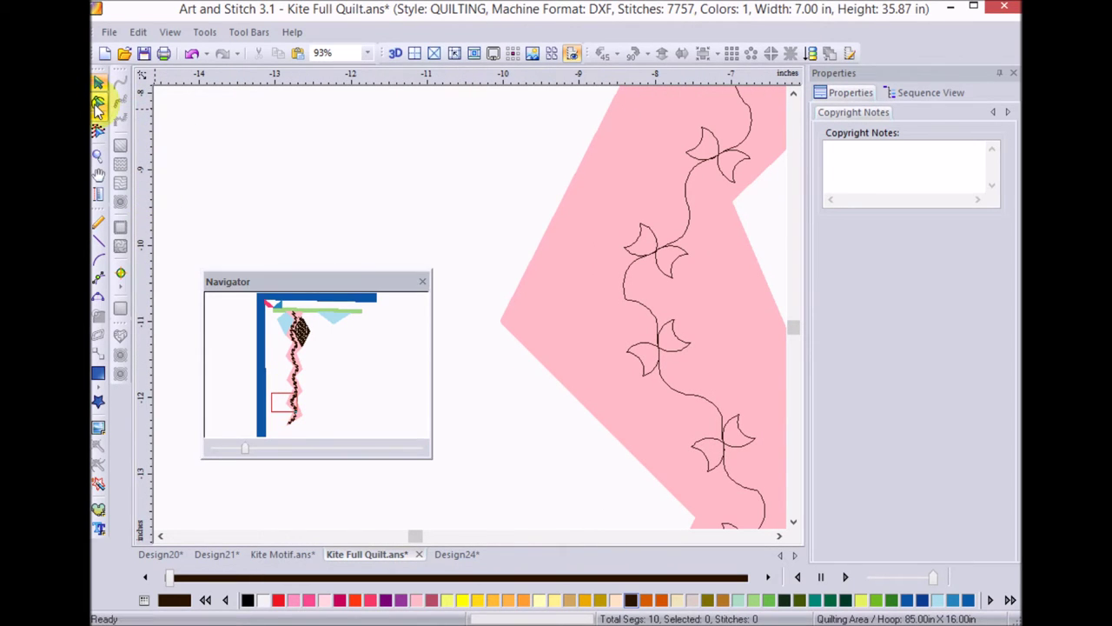
- Nudge the curve node near the zigzag's inner corner left and regenerate the Double Kite stitches
{"action": "left_click", "coordinate": [626, 305]}
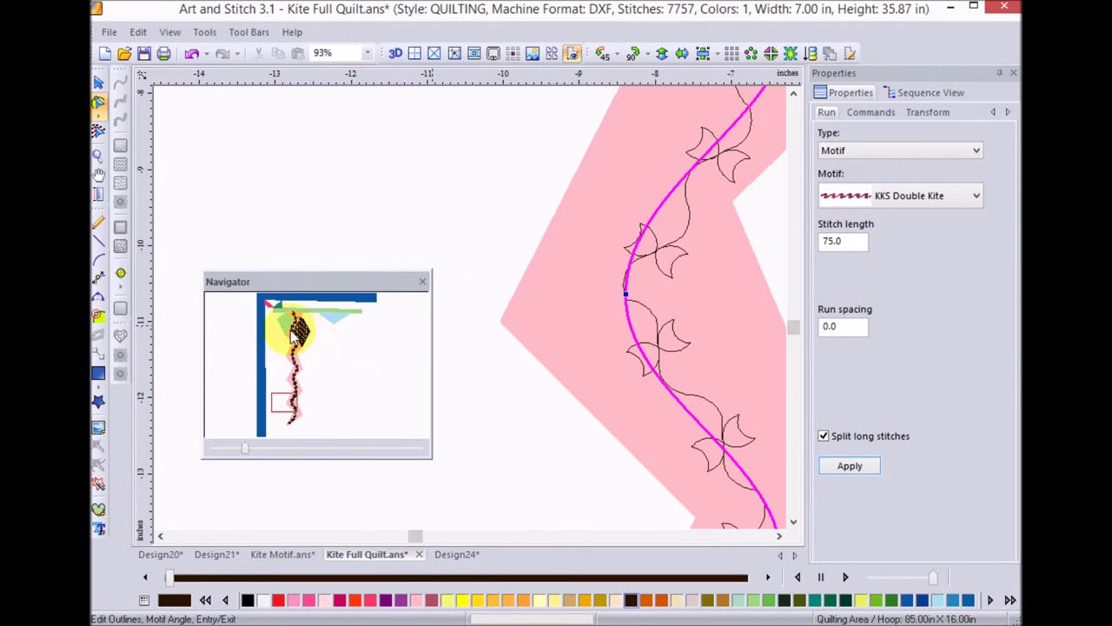
{"action": "left_click", "coordinate": [629, 294]}
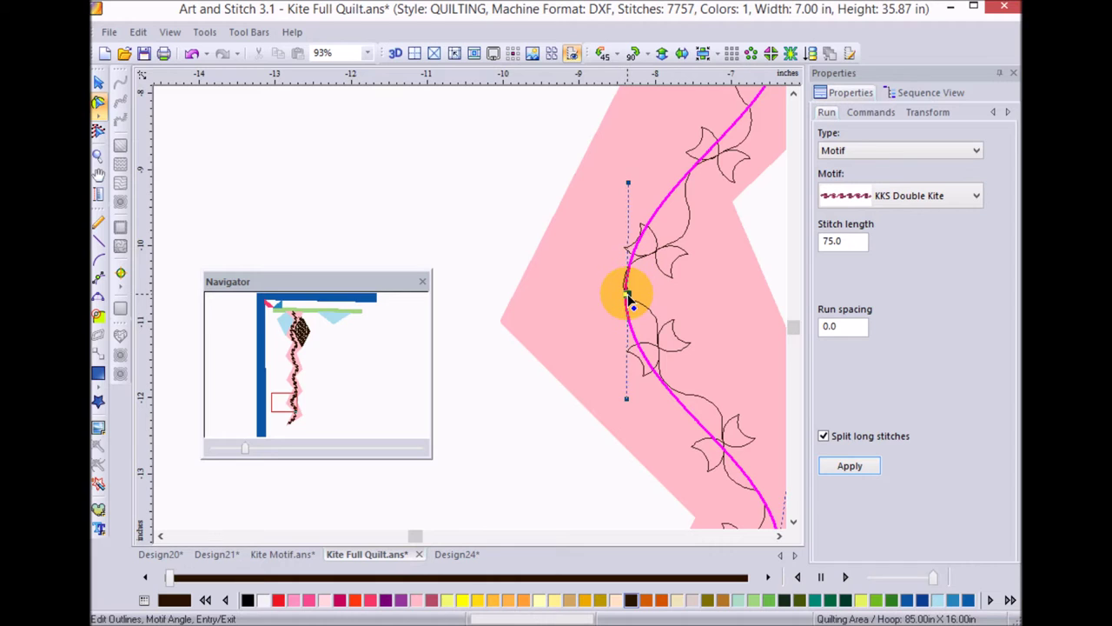
{"action": "left_click_drag", "start_coordinate": [630, 298], "coordinate": [621, 291]}
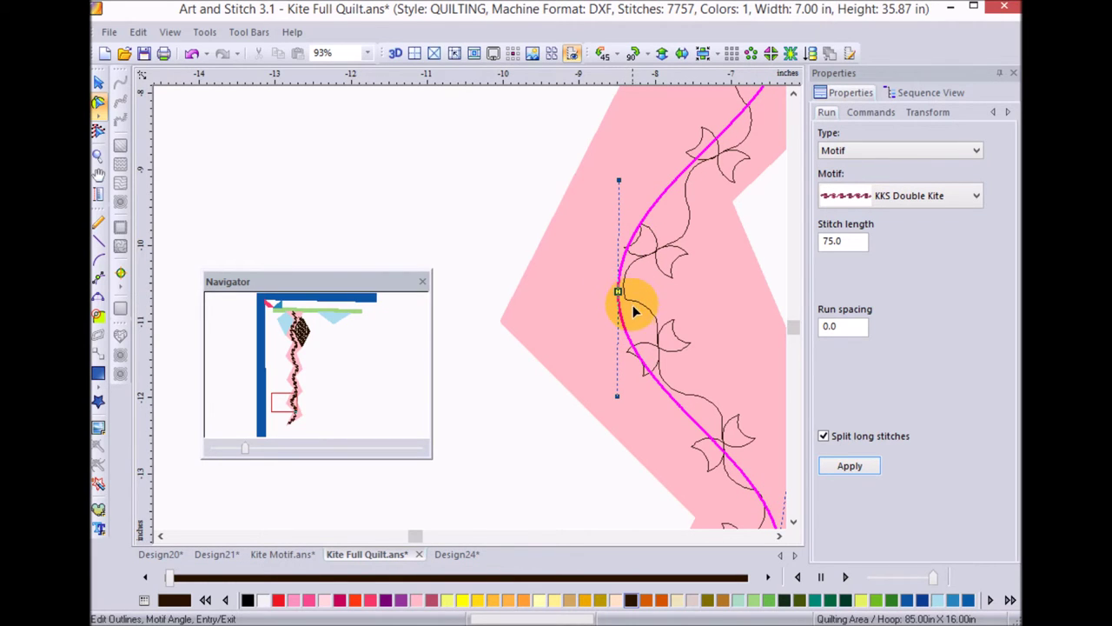
{"action": "left_click", "coordinate": [851, 470]}
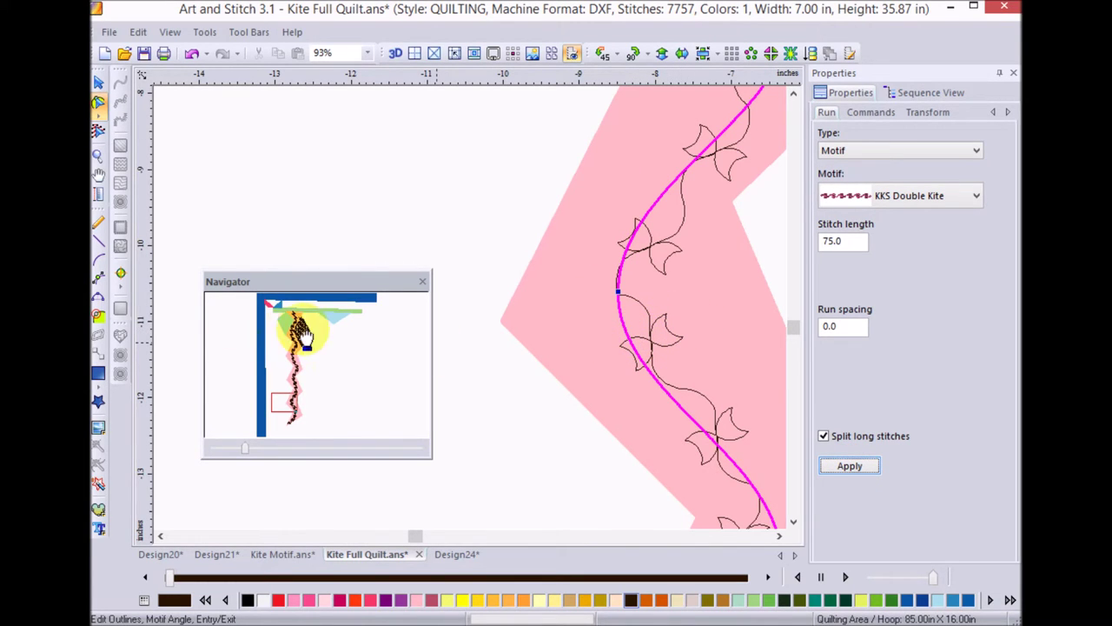
{"action": "left_click_drag", "start_coordinate": [300, 337], "coordinate": [289, 248]}
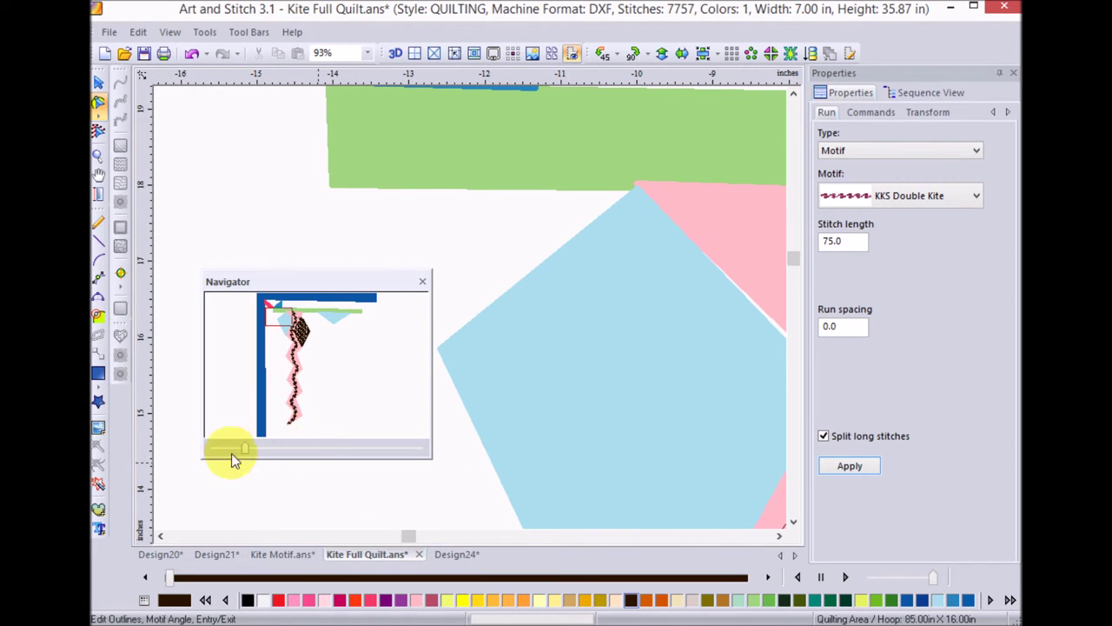
{"action": "left_click_drag", "start_coordinate": [246, 449], "coordinate": [223, 449]}
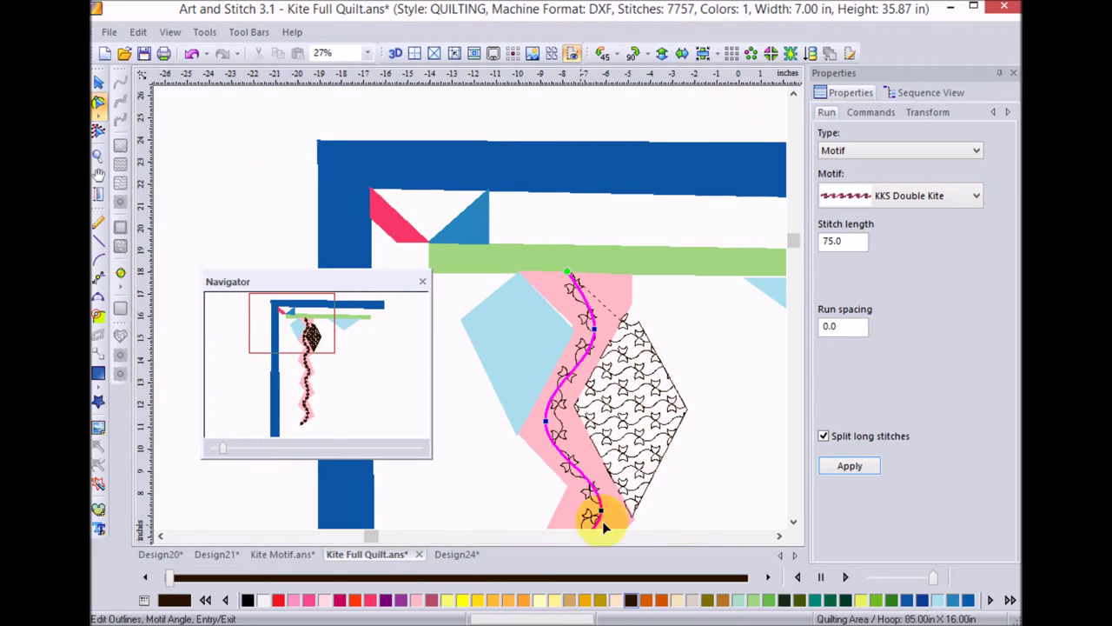
- Zoom out and reposition the Navigator to bring the green border strip into view
{"action": "left_click", "coordinate": [779, 537]}
{"action": "left_click", "coordinate": [779, 537]}
{"action": "left_click", "coordinate": [779, 537]}
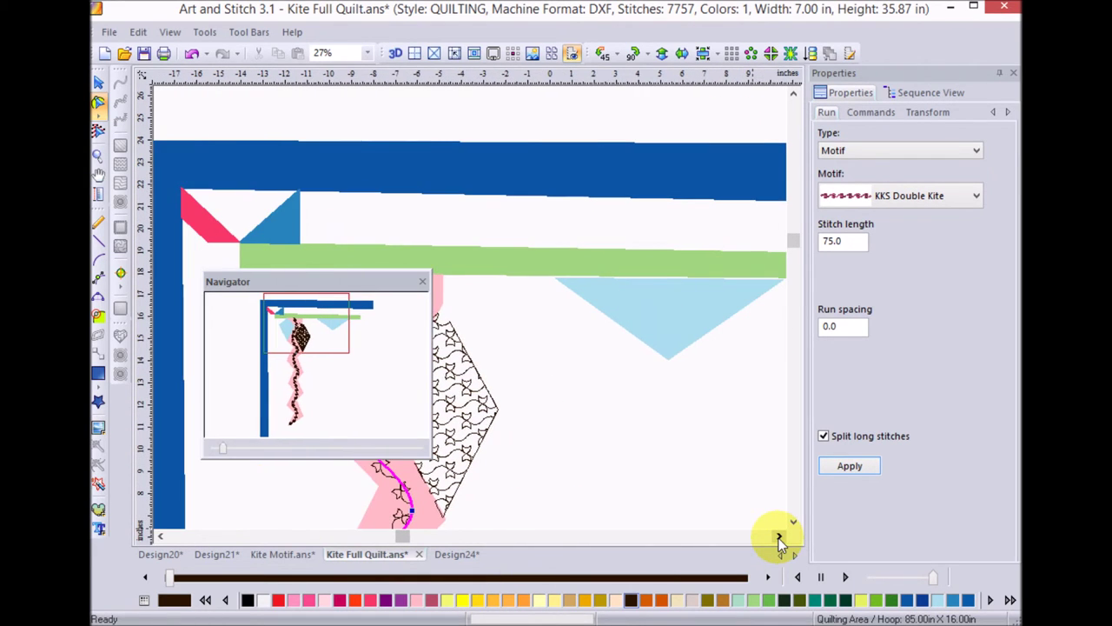
{"action": "left_click_drag", "start_coordinate": [386, 287], "coordinate": [387, 294]}
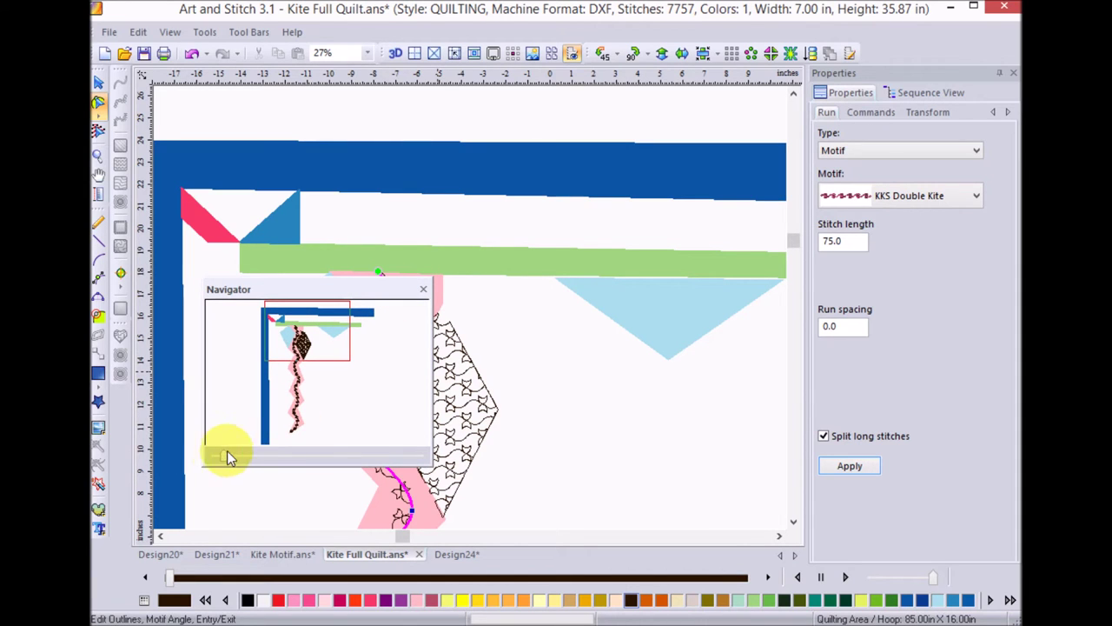
{"action": "left_click_drag", "start_coordinate": [224, 461], "coordinate": [218, 460]}
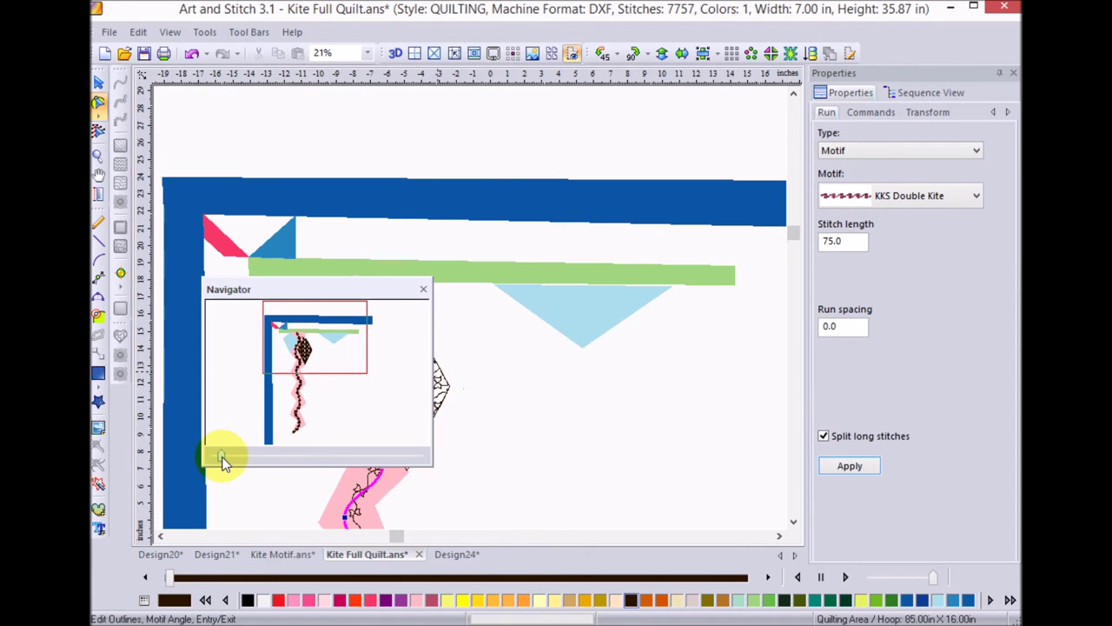
{"action": "left_click_drag", "start_coordinate": [322, 289], "coordinate": [324, 339]}
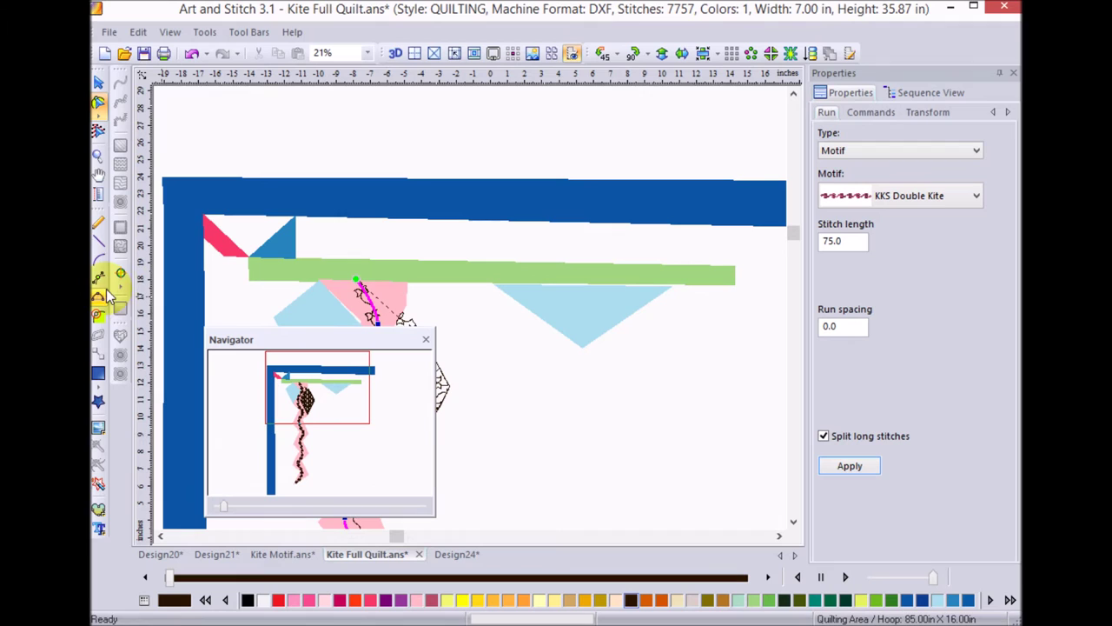
- Draw a gentle eight-point wavy curve along the green band from its left end to its right end
{"action": "left_click", "coordinate": [98, 261]}
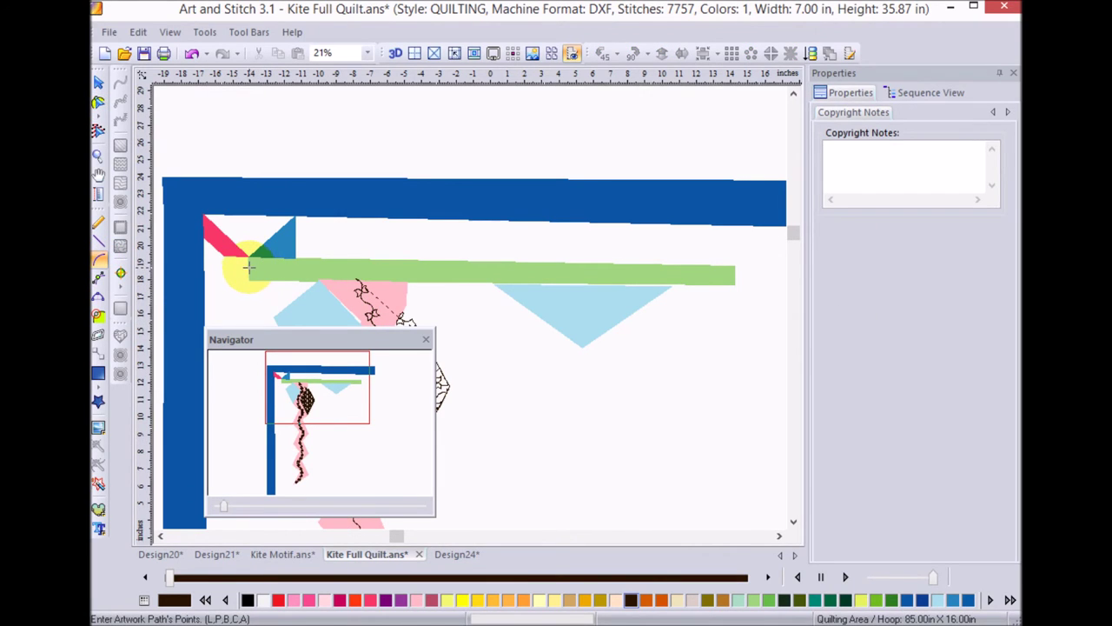
{"action": "left_click", "coordinate": [247, 269]}
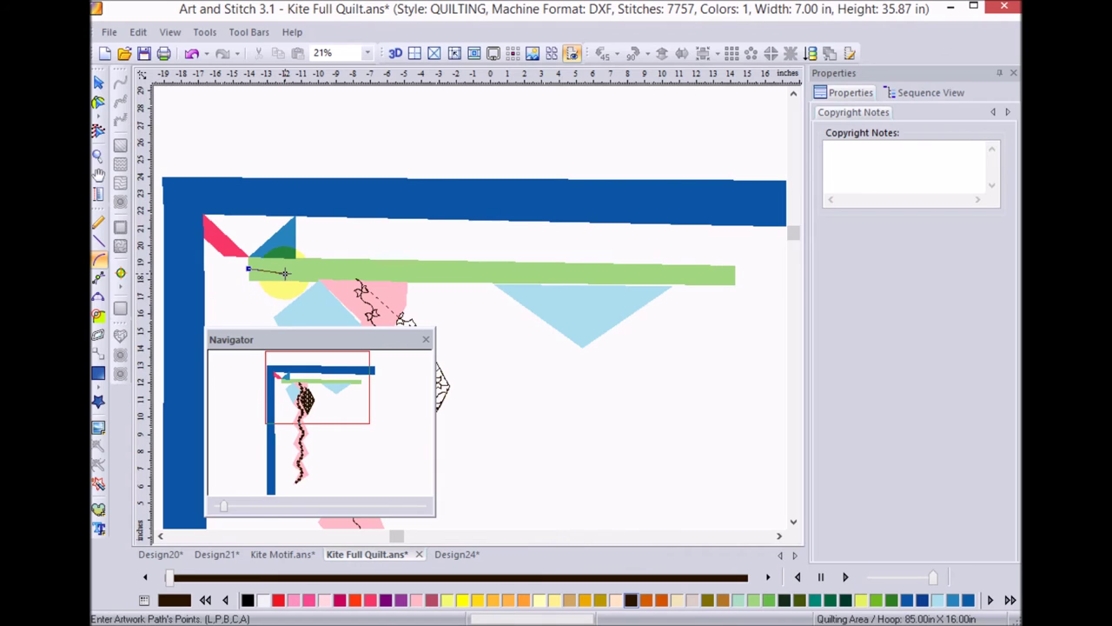
{"action": "left_click", "coordinate": [285, 273]}
{"action": "left_click", "coordinate": [353, 265]}
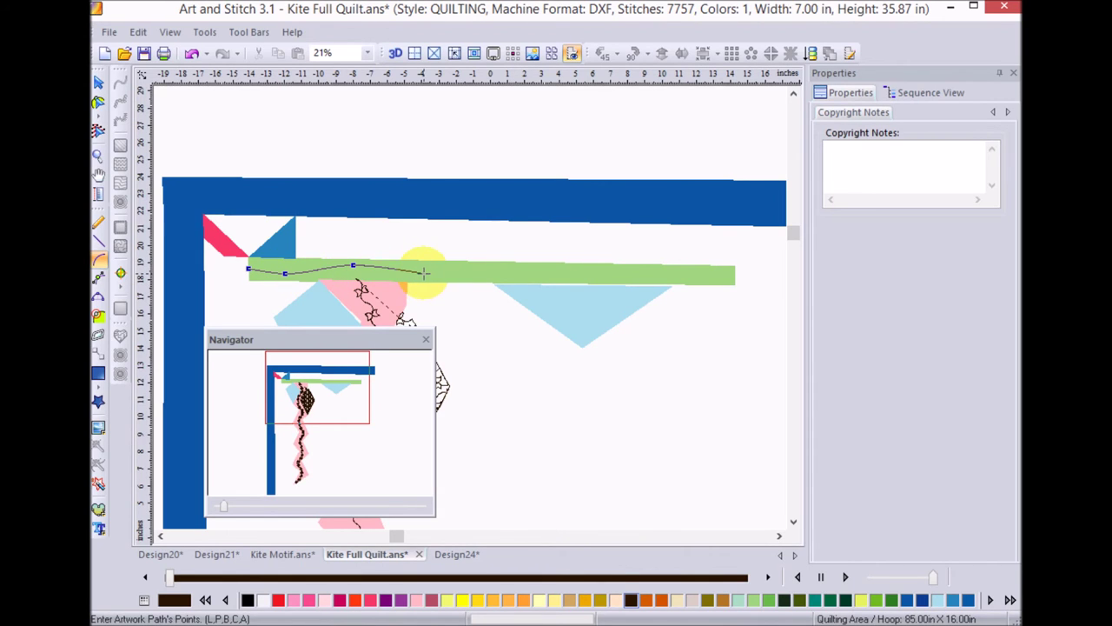
{"action": "left_click", "coordinate": [424, 273]}
{"action": "left_click", "coordinate": [495, 272]}
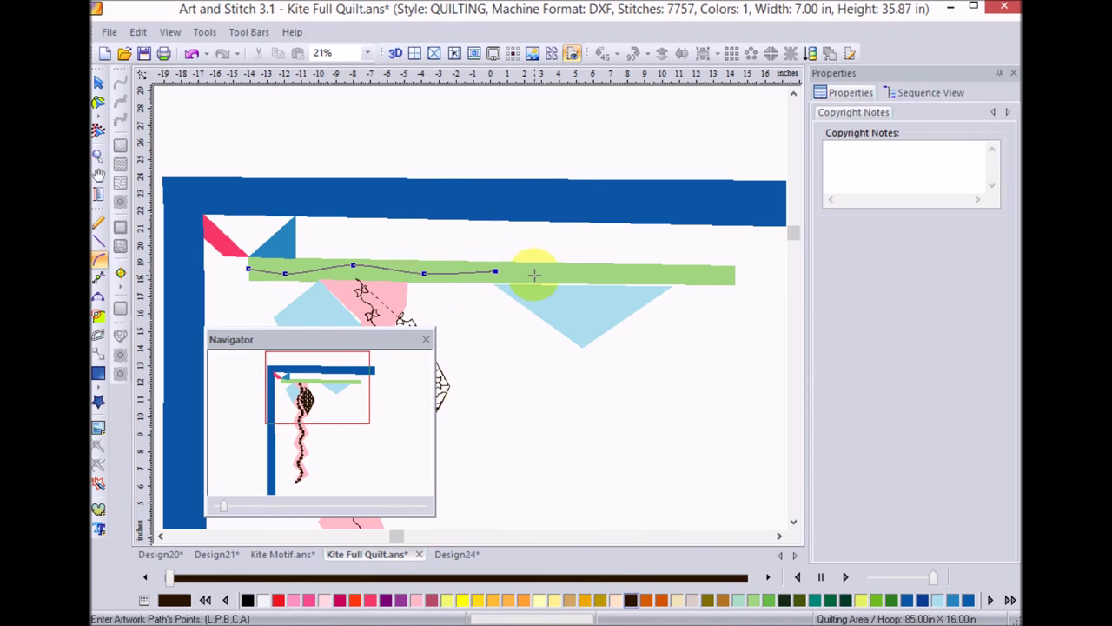
{"action": "left_click", "coordinate": [546, 277]}
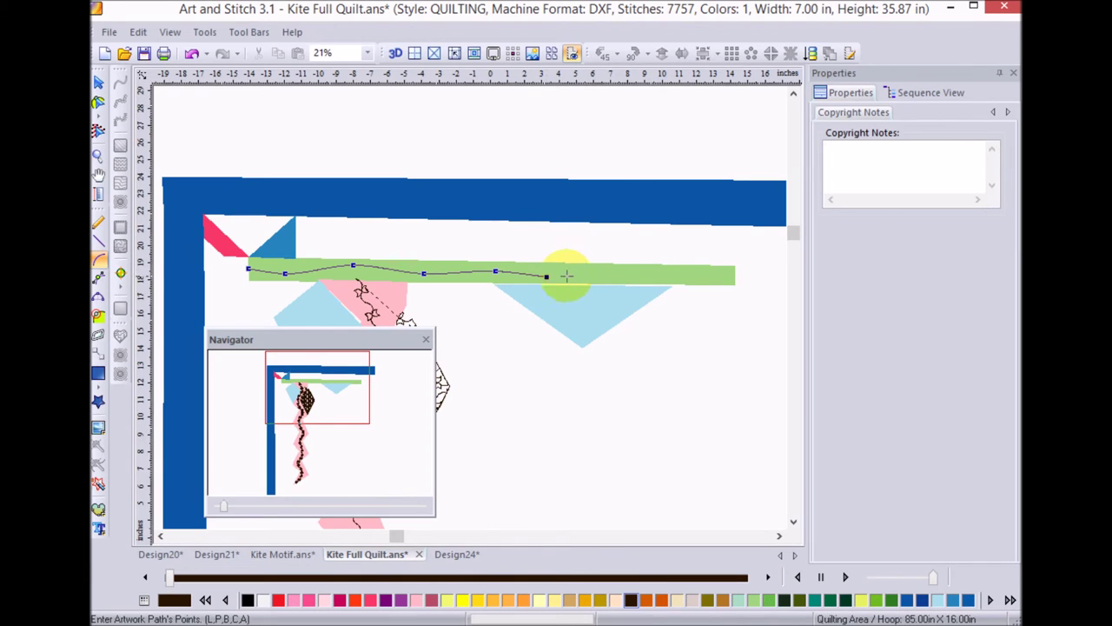
{"action": "left_click", "coordinate": [616, 271]}
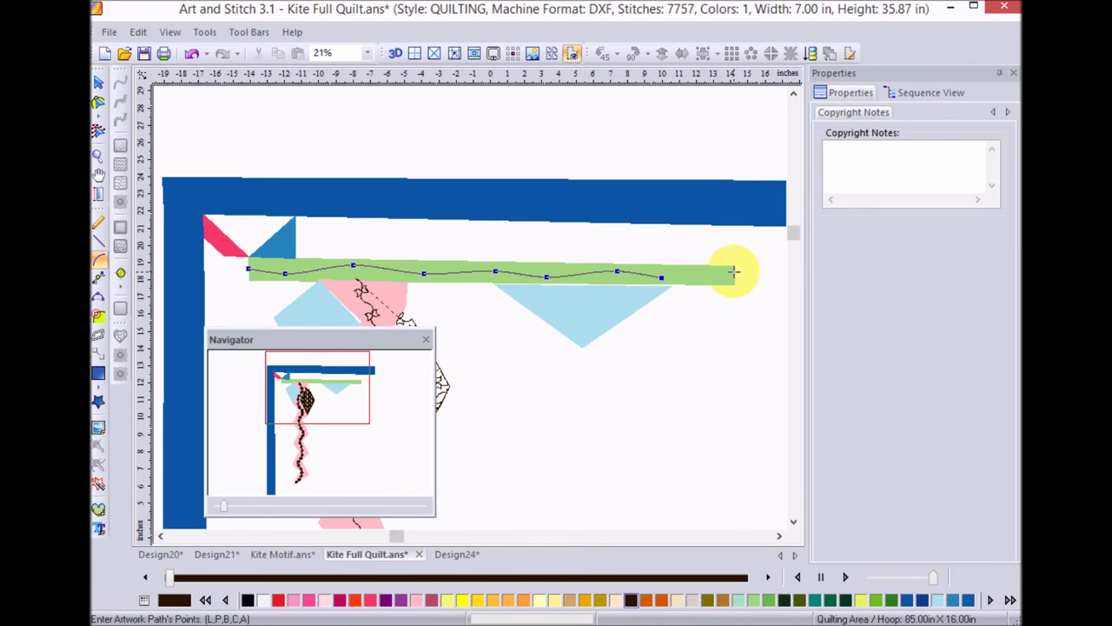
{"action": "left_click", "coordinate": [735, 272]}
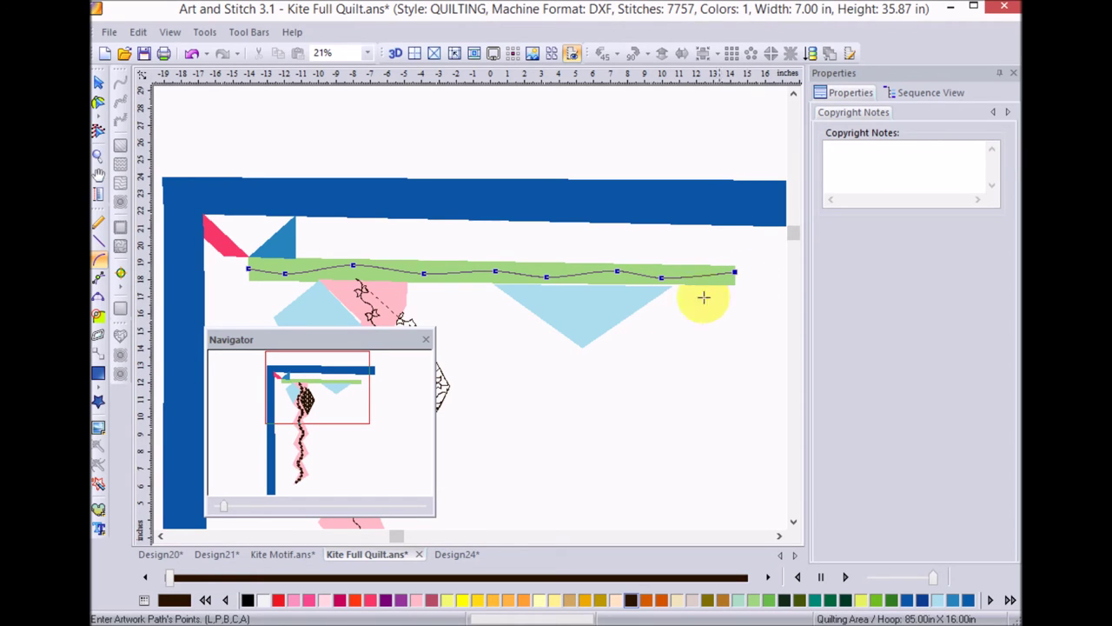
{"action": "left_click", "coordinate": [548, 278]}
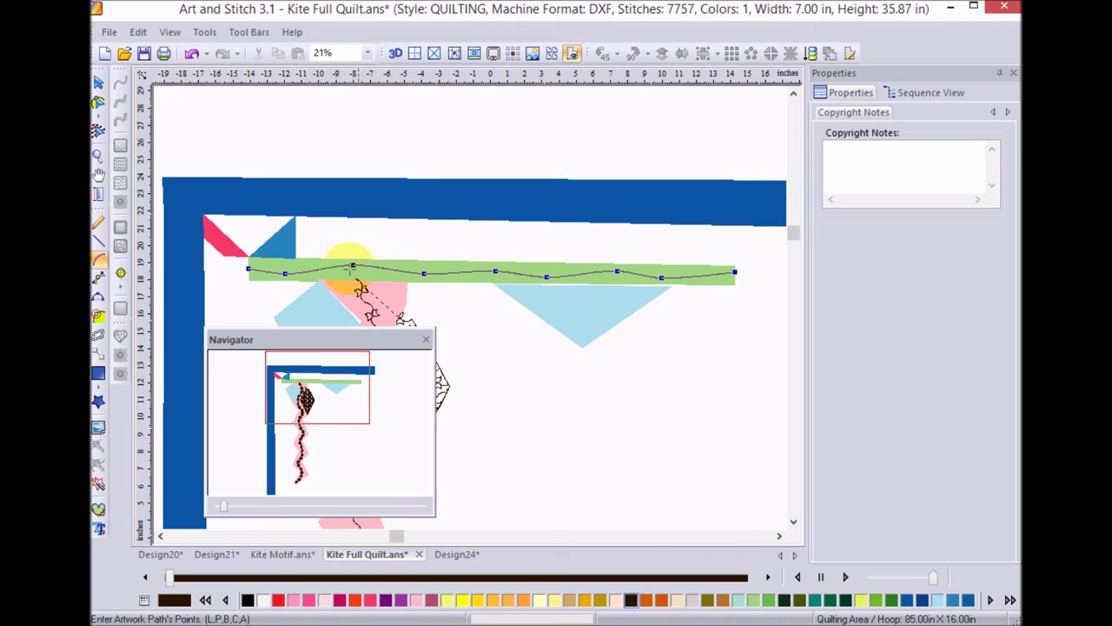
{"action": "left_click", "coordinate": [100, 104]}
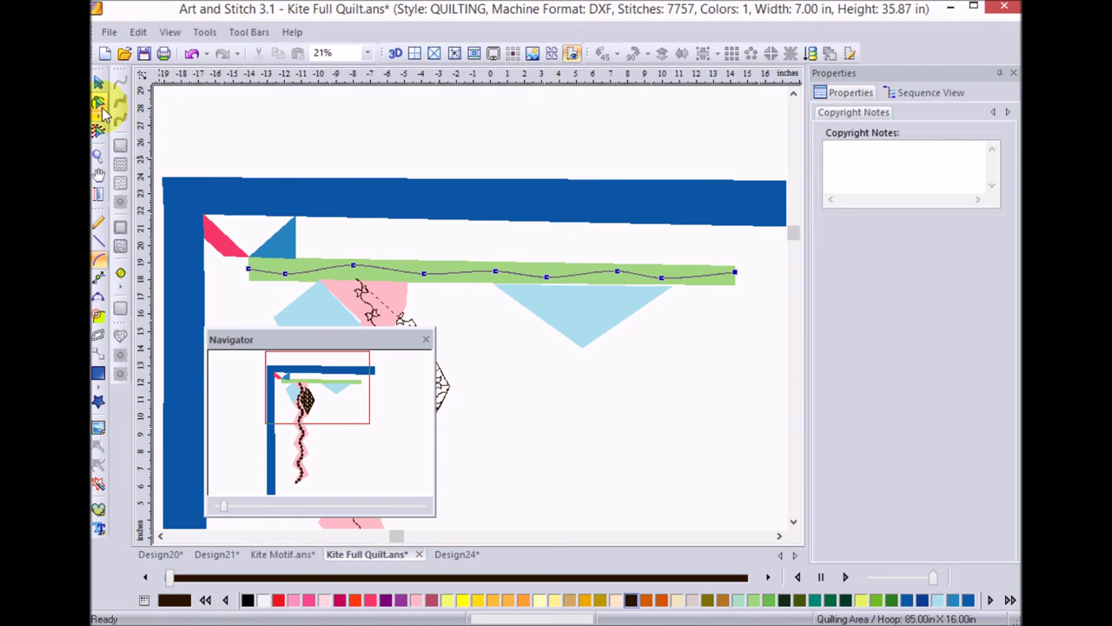
- Select the wavy line inside the green border band
{"action": "left_click", "coordinate": [363, 271]}
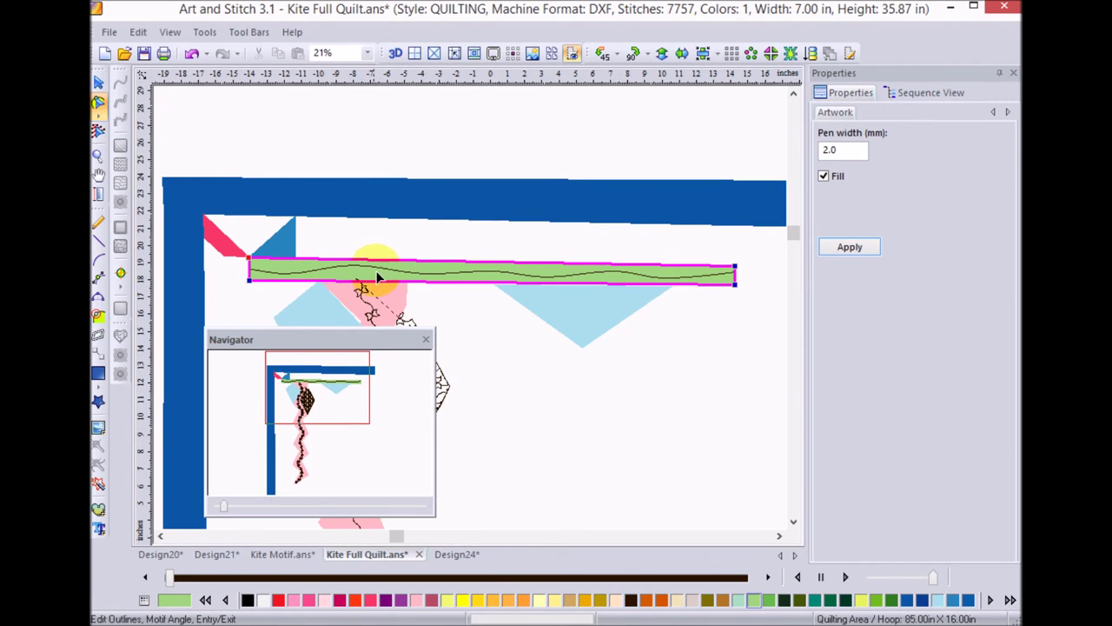
{"action": "left_click", "coordinate": [384, 271]}
{"action": "left_click", "coordinate": [354, 266]}
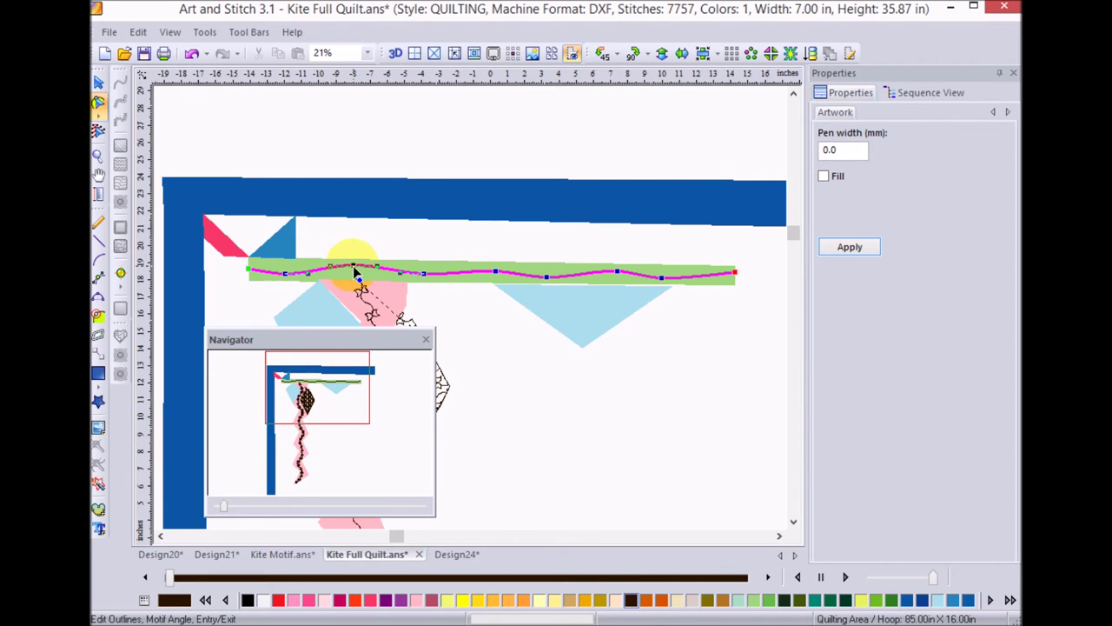
{"action": "left_click", "coordinate": [617, 276]}
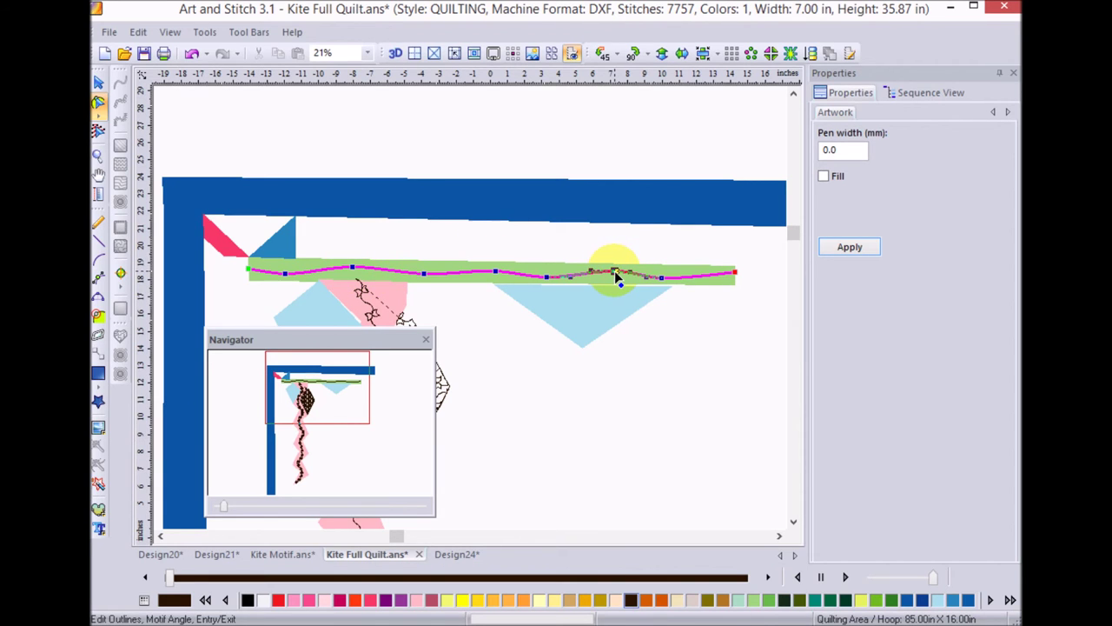
{"action": "left_click", "coordinate": [496, 291]}
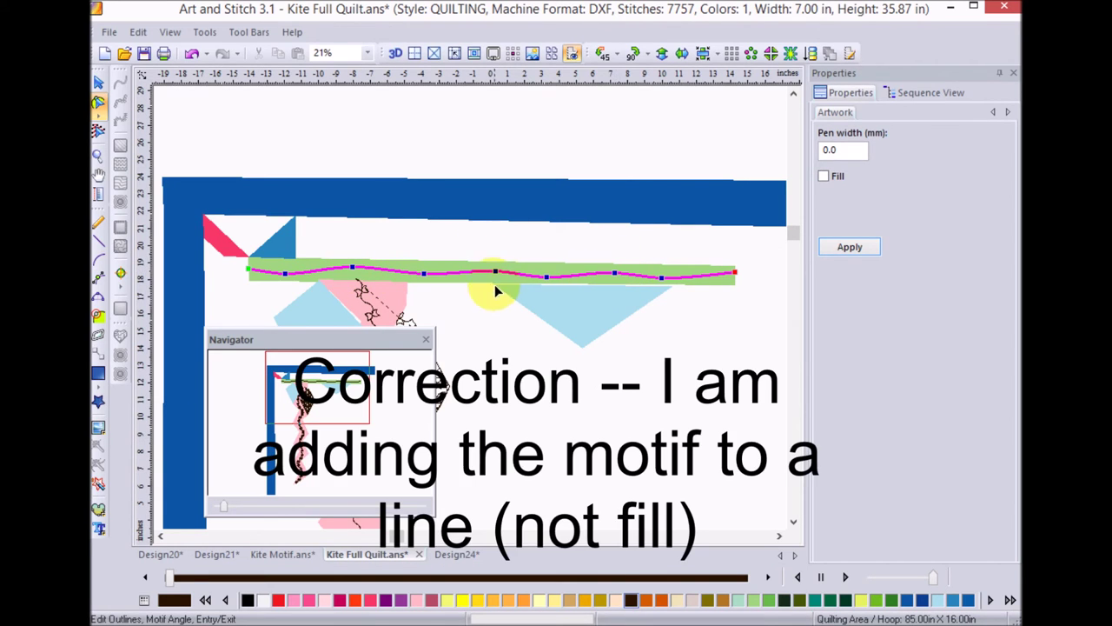
{"action": "left_click", "coordinate": [98, 82]}
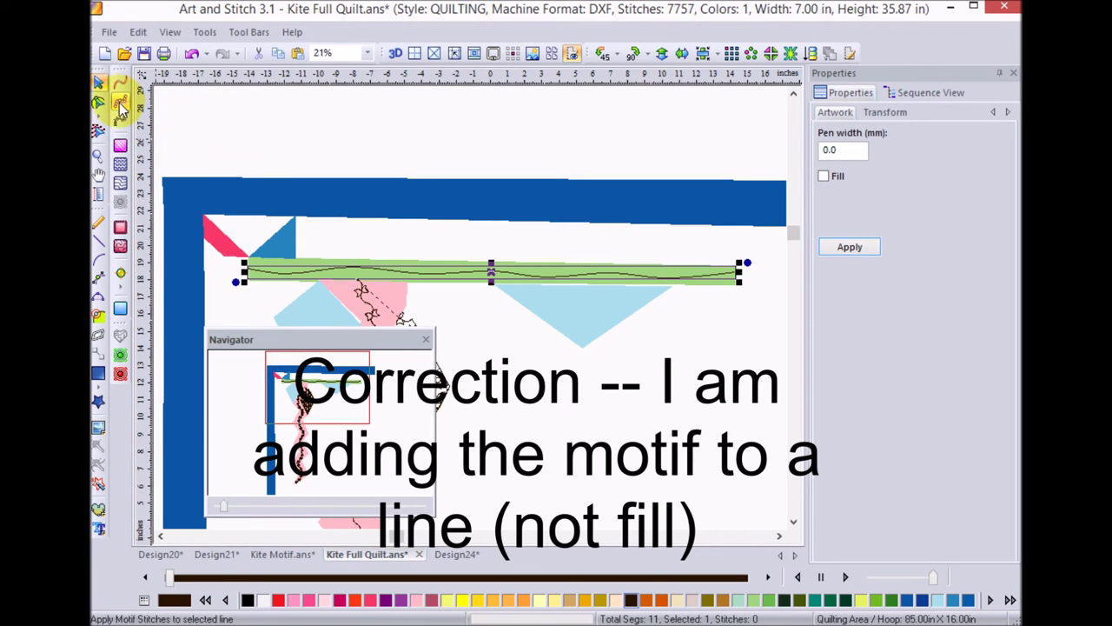
- Stitch the line with the KKS Double Kite motif at stitch length 75
{"action": "left_click", "coordinate": [120, 103]}
{"action": "left_click", "coordinate": [976, 196]}
{"action": "left_click", "coordinate": [951, 224]}
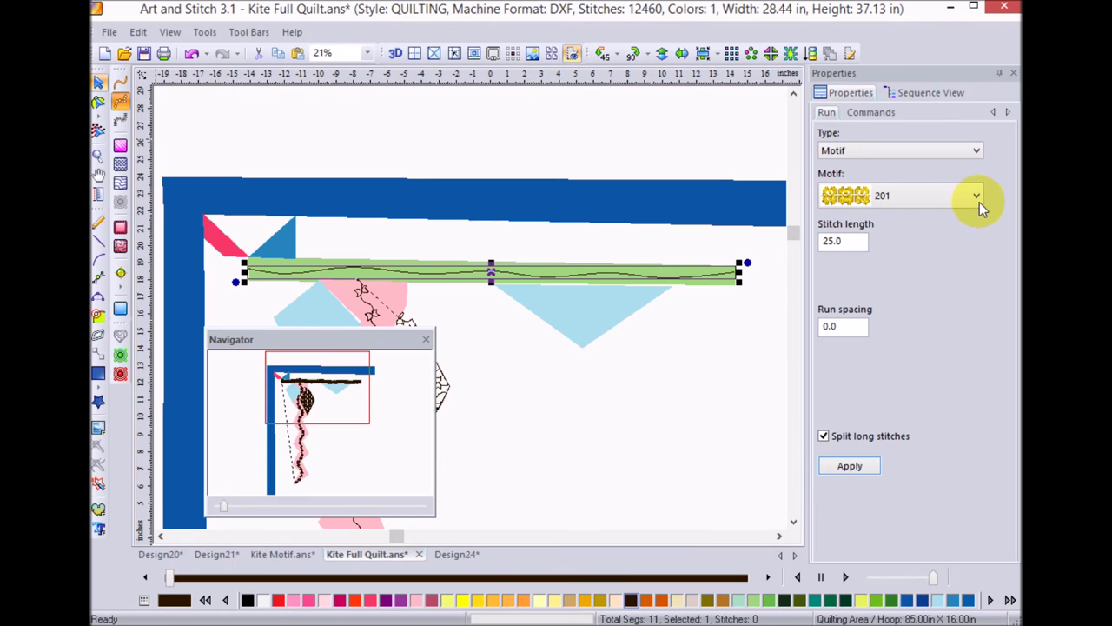
{"action": "left_click", "coordinate": [977, 199]}
{"action": "left_click_drag", "start_coordinate": [975, 231], "coordinate": [973, 467]}
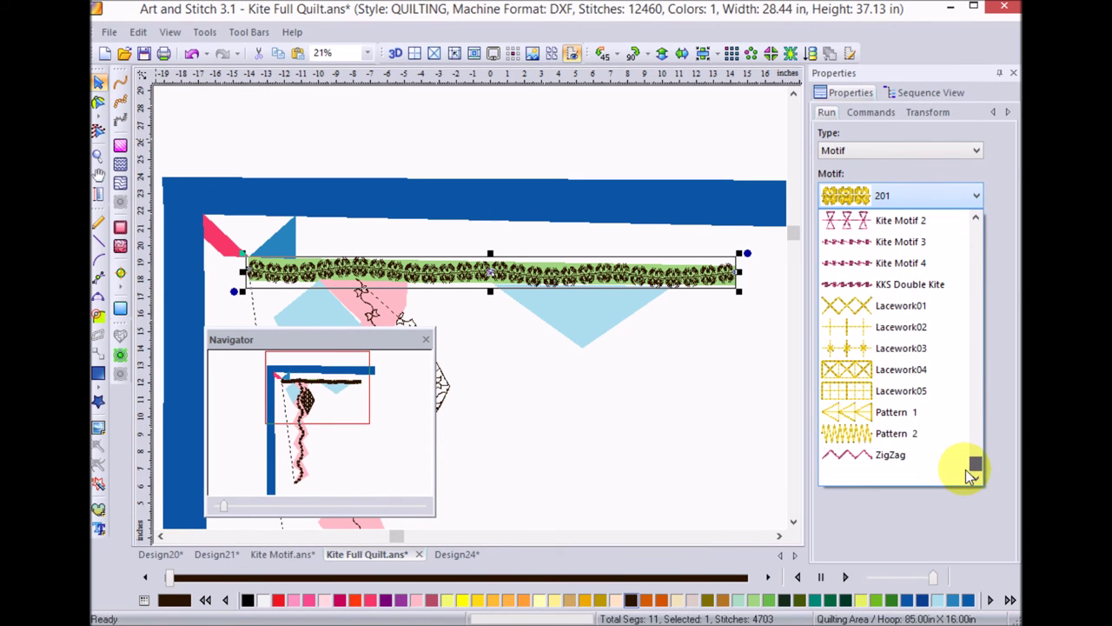
{"action": "left_click", "coordinate": [930, 285]}
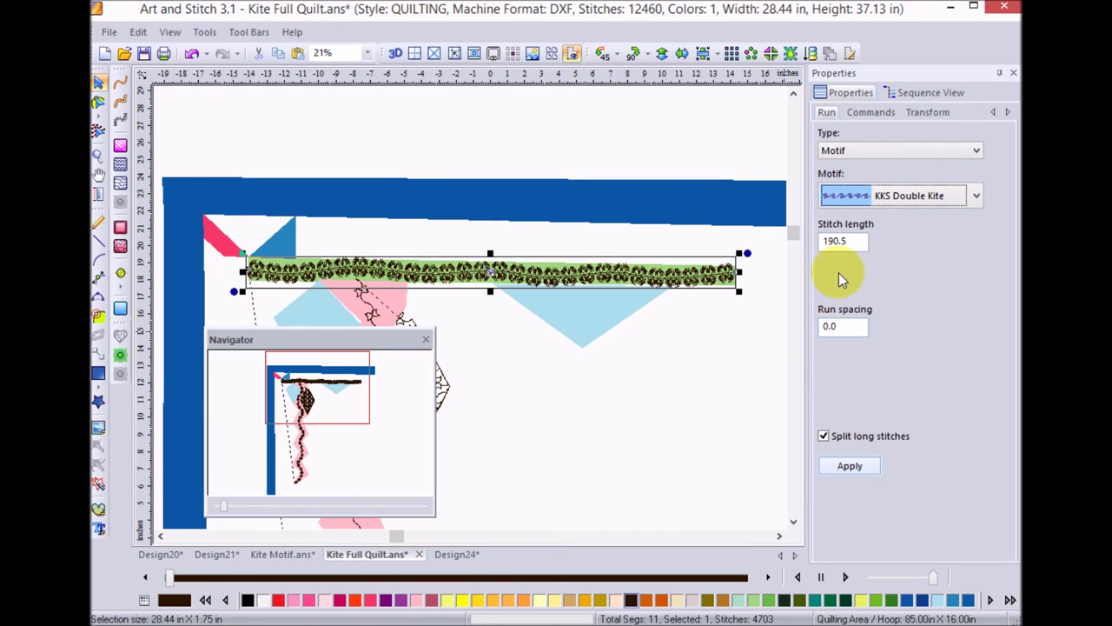
{"action": "left_click_drag", "start_coordinate": [851, 242], "coordinate": [779, 236]}
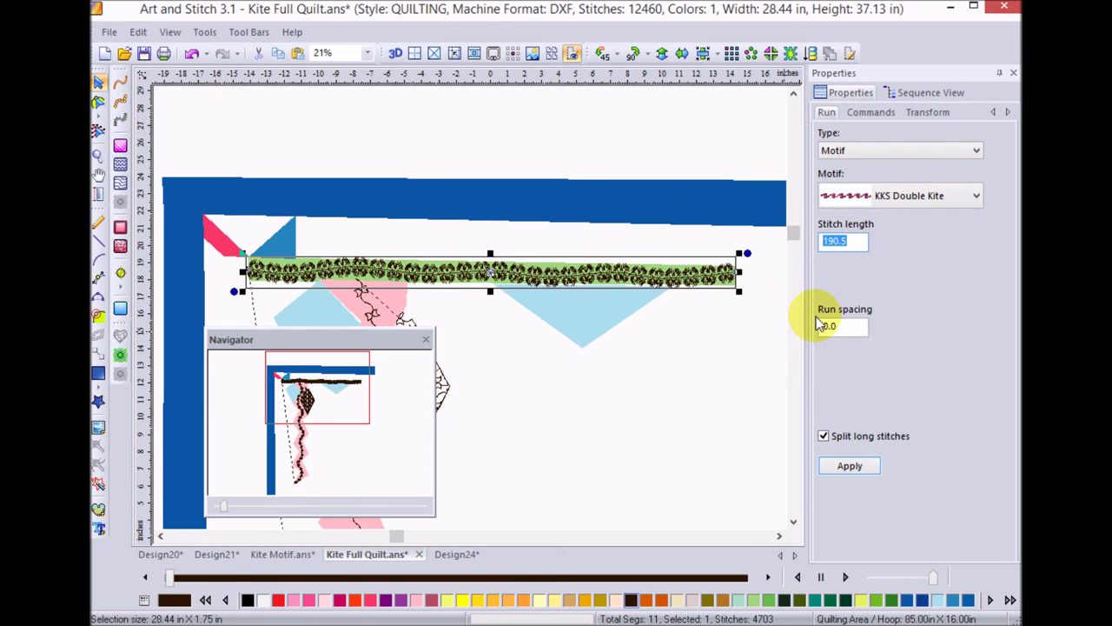
{"action": "type", "text": "75"}
{"action": "left_click", "coordinate": [849, 470]}
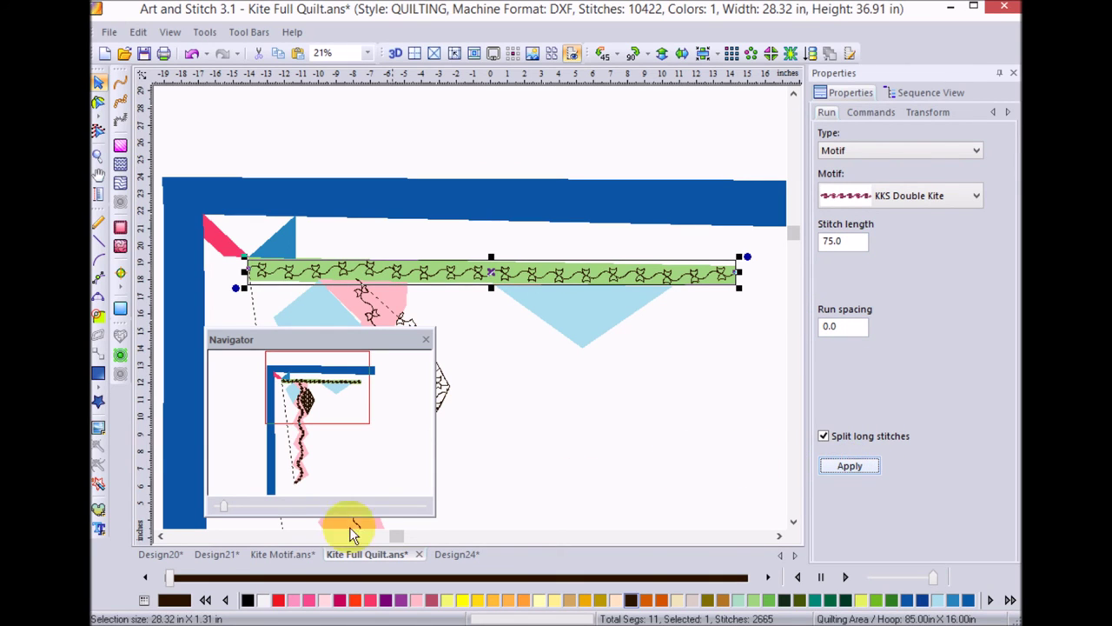
{"action": "left_click_drag", "start_coordinate": [219, 511], "coordinate": [245, 501]}
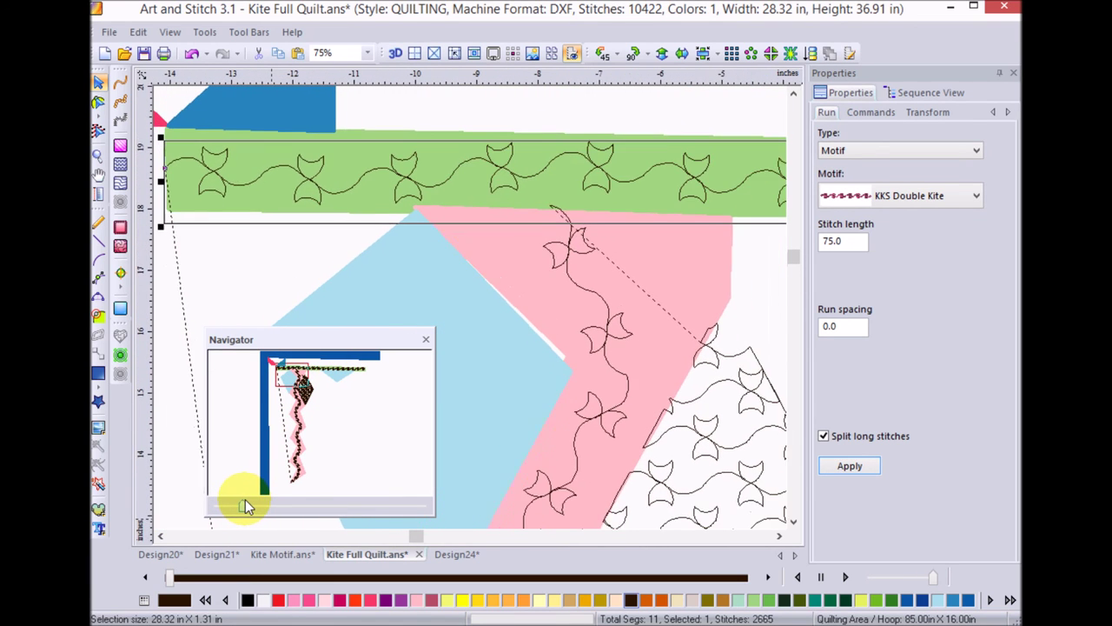